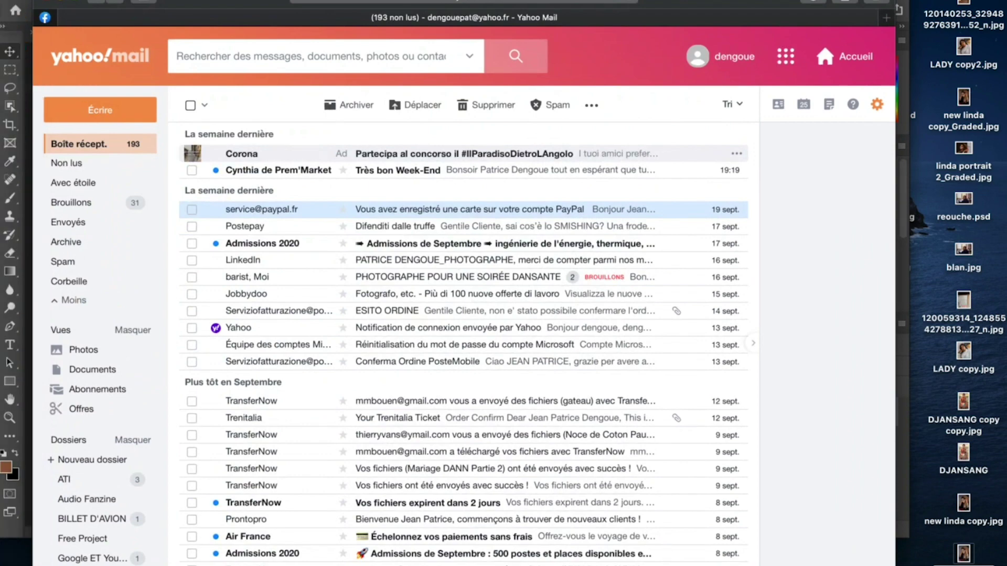
# Switch to the Facebook group Cameroon Photographer and examine the side-by-side original and darkened portrait in the post.
pyautogui.click(45, 18)
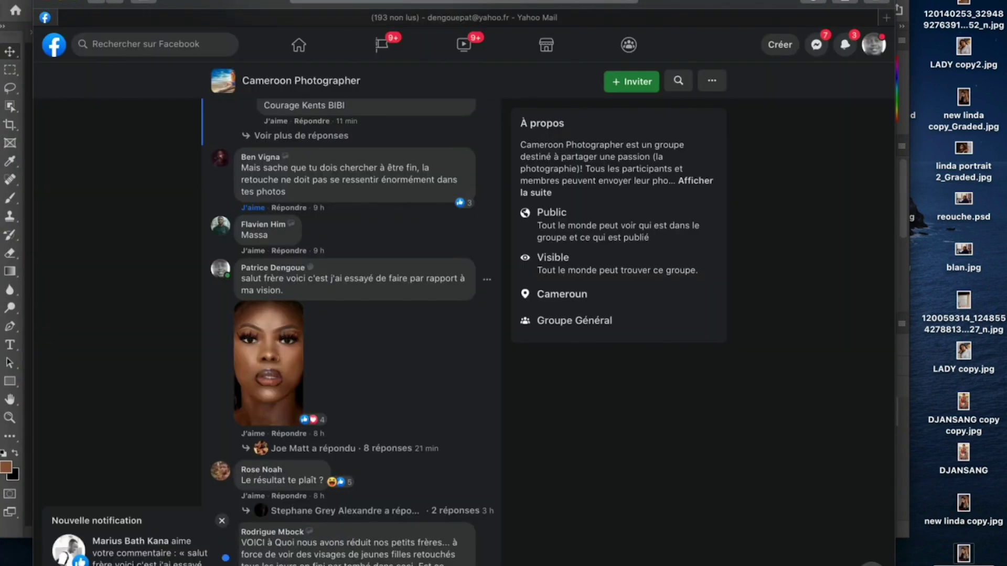
pyautogui.scroll(15, 350, 330)
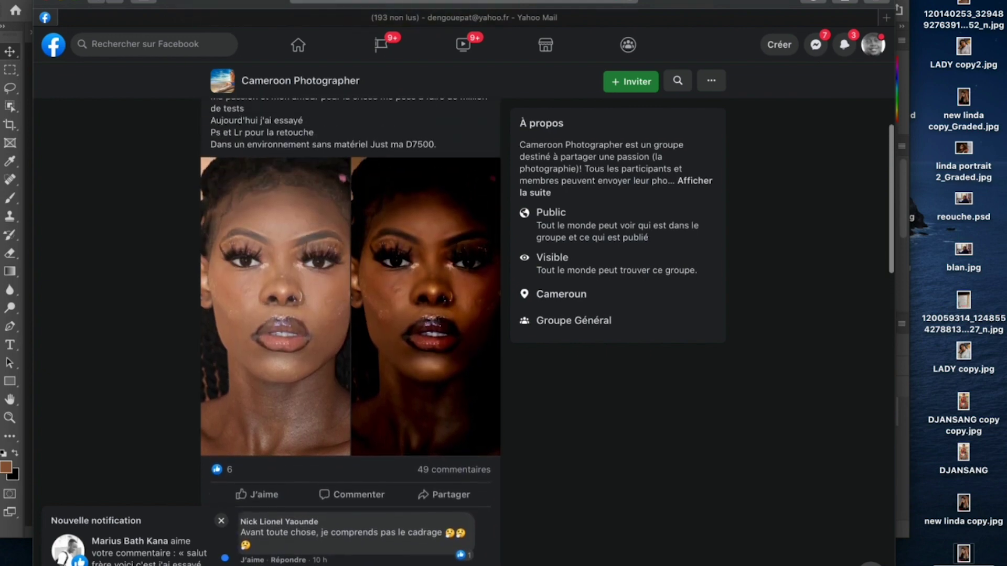
pyautogui.scroll(5, 350, 330)
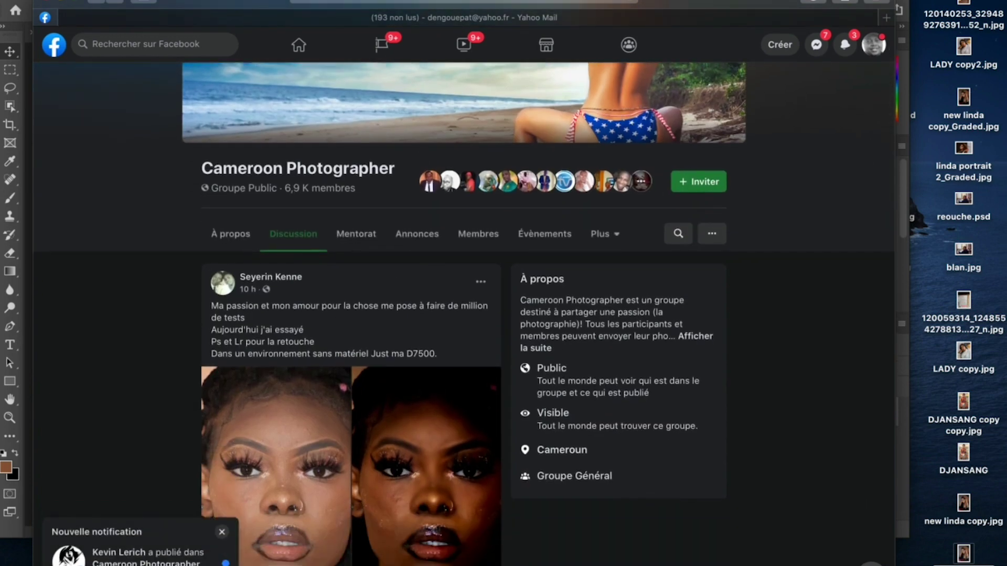
pyautogui.scroll(-5, 350, 330)
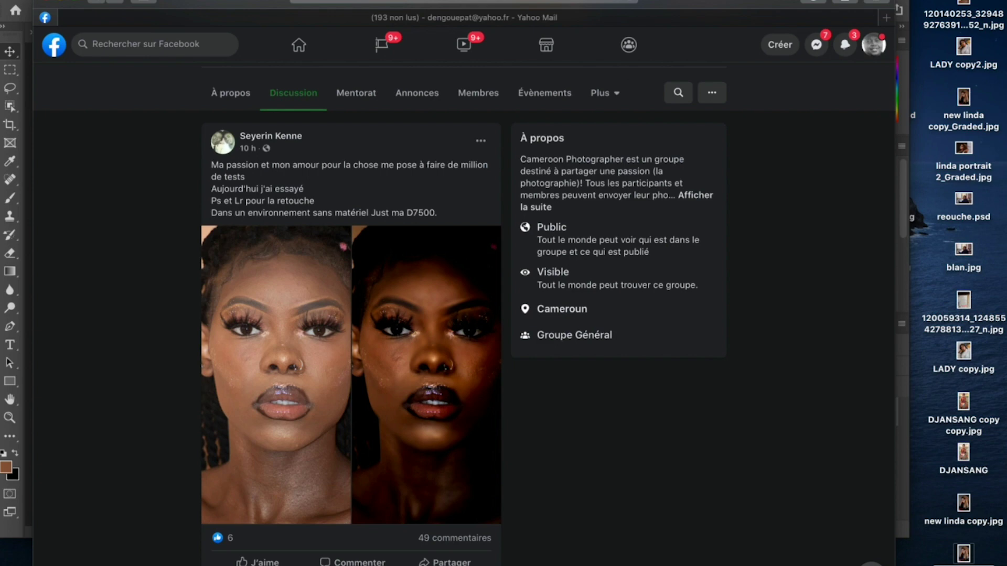
pyautogui.click(69, 1)
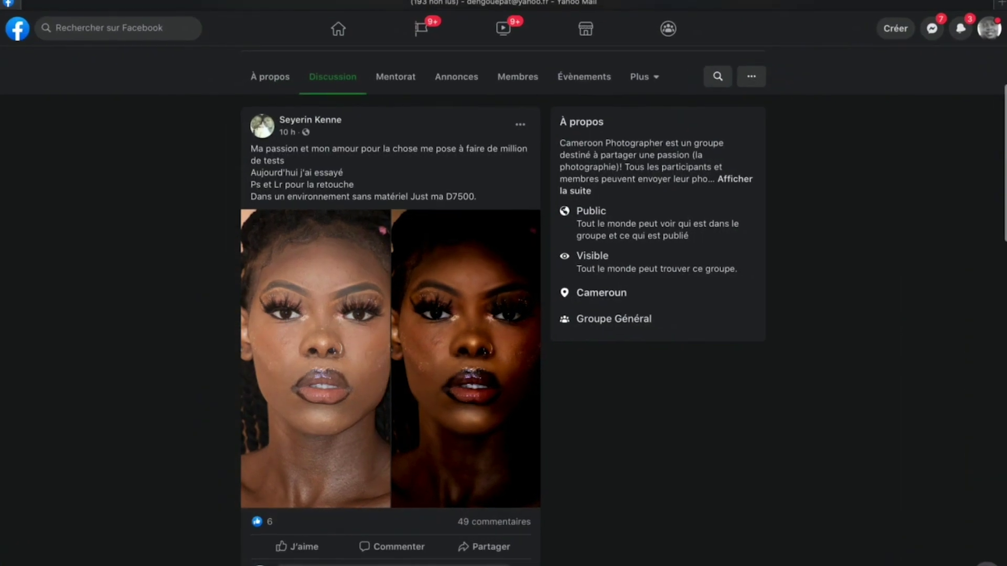
pyautogui.scroll(-1, 503, 308)
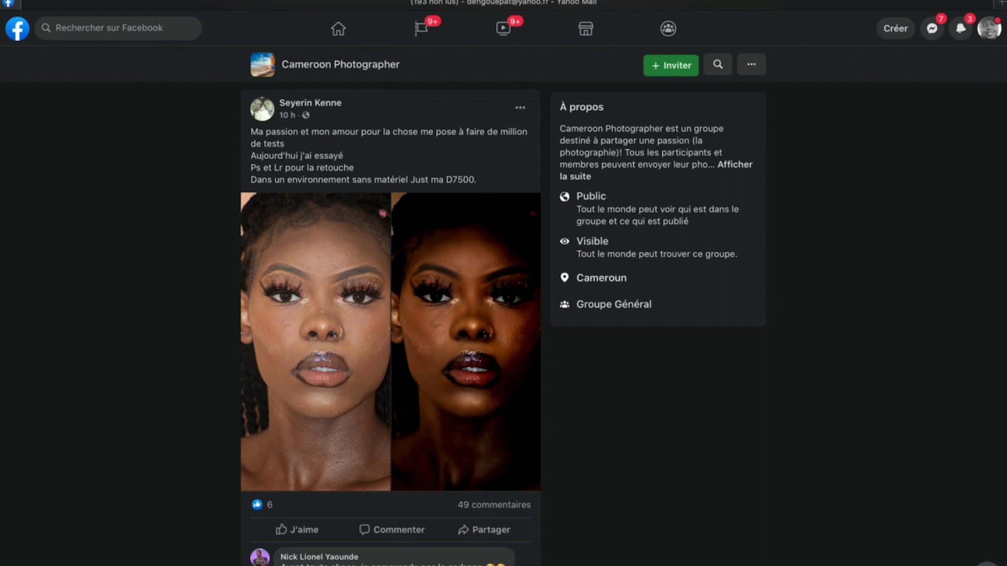
# Read through the comments and replies under the side-by-side portrait post, down to the end of the thread.
pyautogui.scroll(-4, 298, 323)
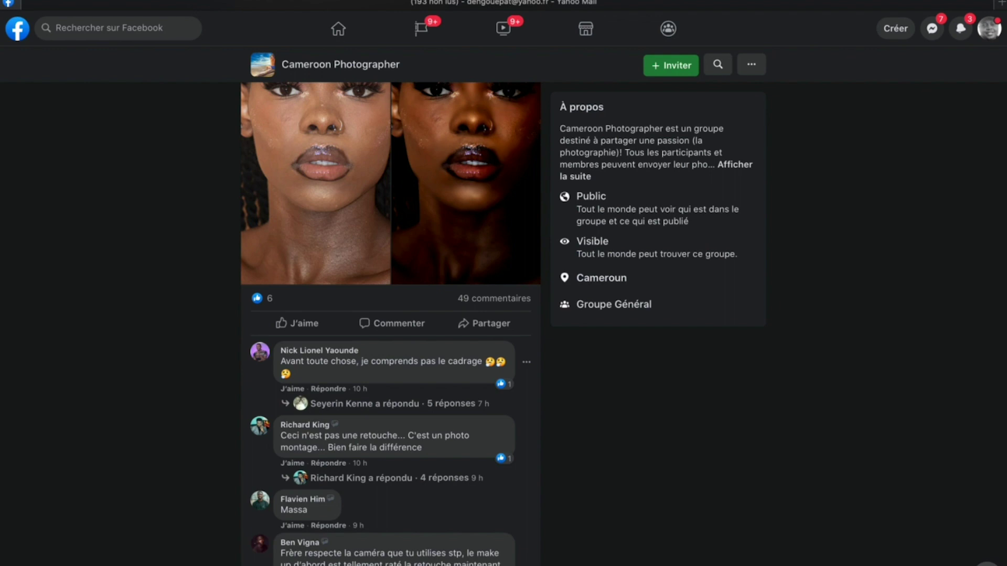
pyautogui.scroll(-10, 390, 314)
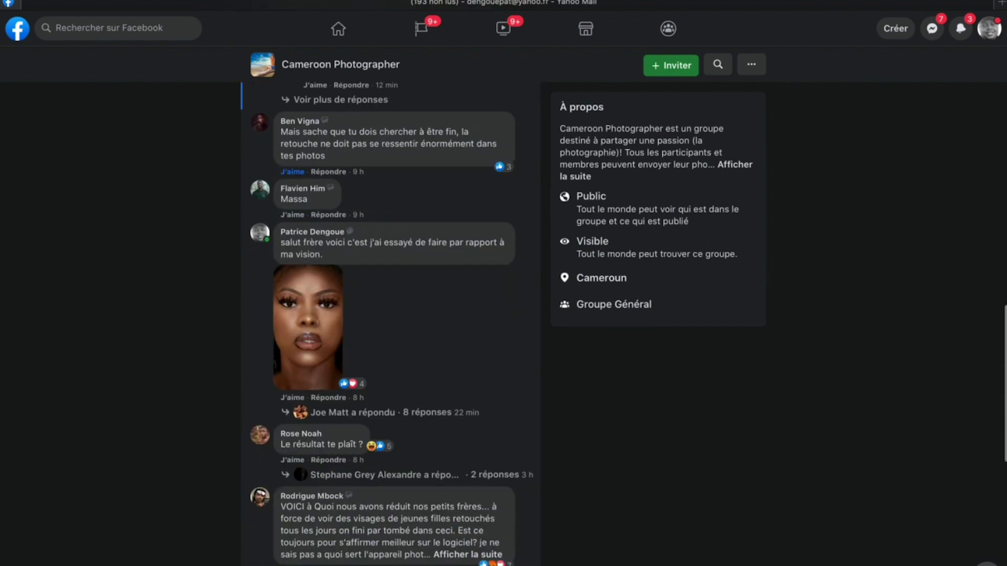
pyautogui.scroll(1, 390, 315)
pyautogui.scroll(-2, 391, 315)
pyautogui.scroll(3, 391, 314)
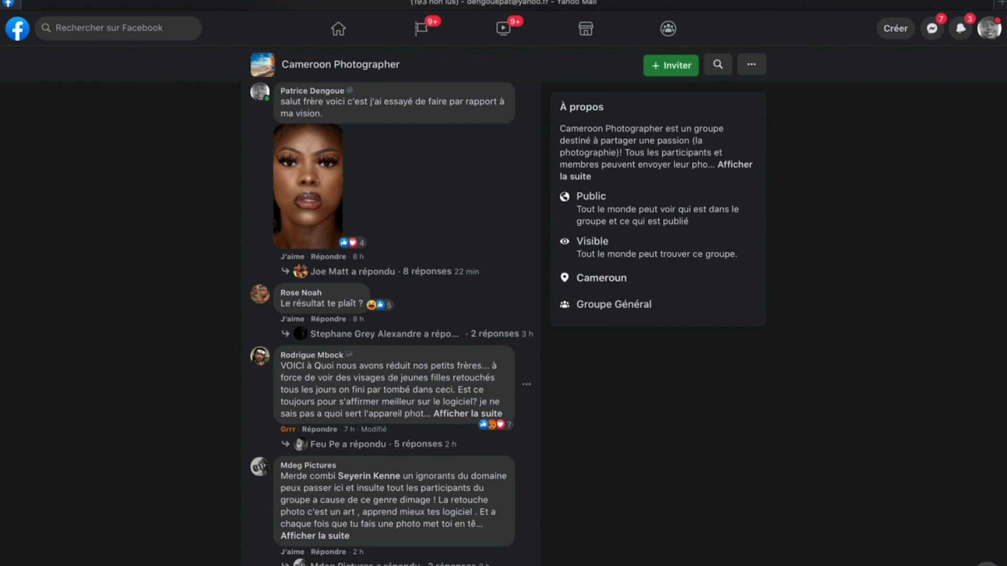
pyautogui.scroll(-7, 390, 314)
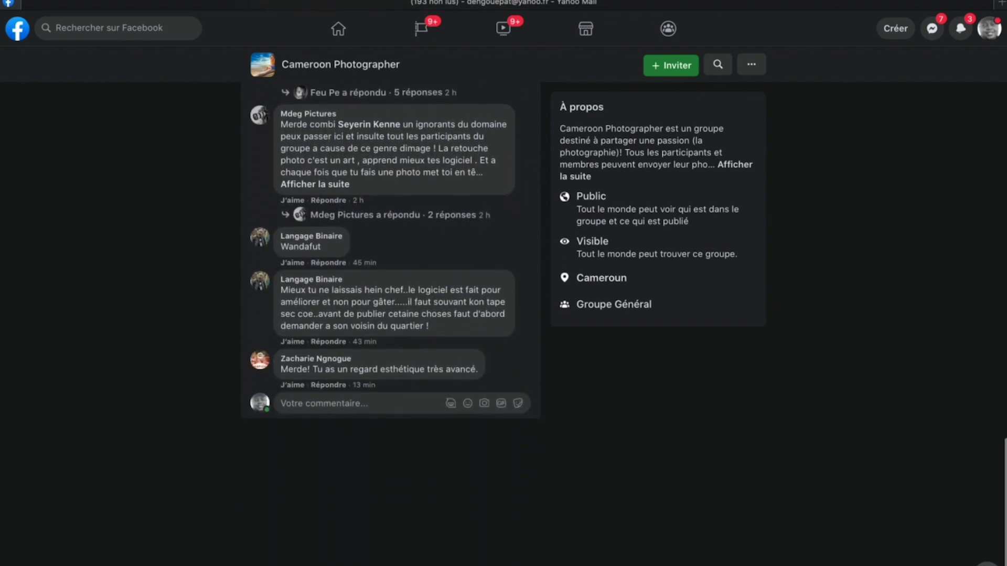
pyautogui.scroll(3, 391, 315)
pyautogui.scroll(4, 367, 466)
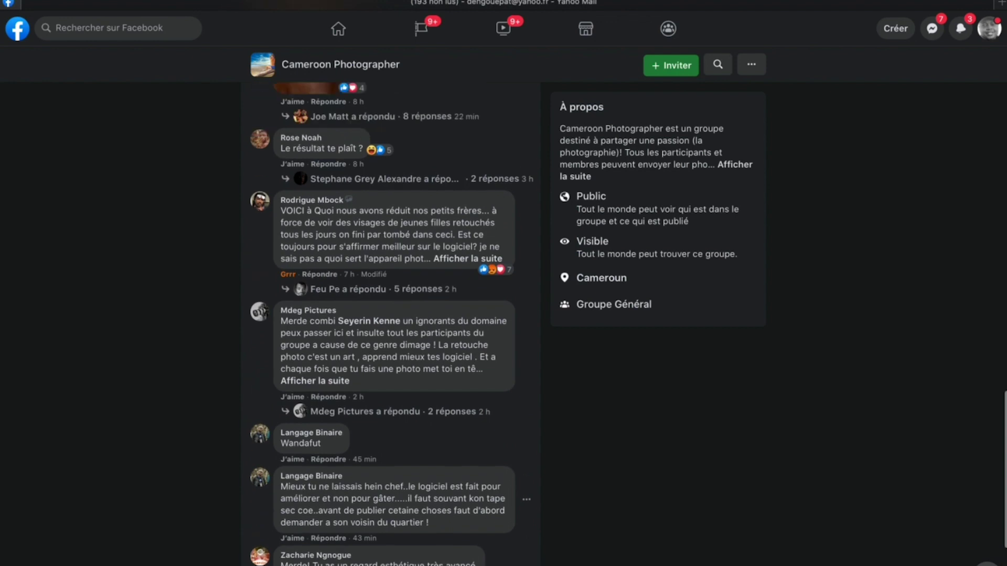
pyautogui.click(369, 511)
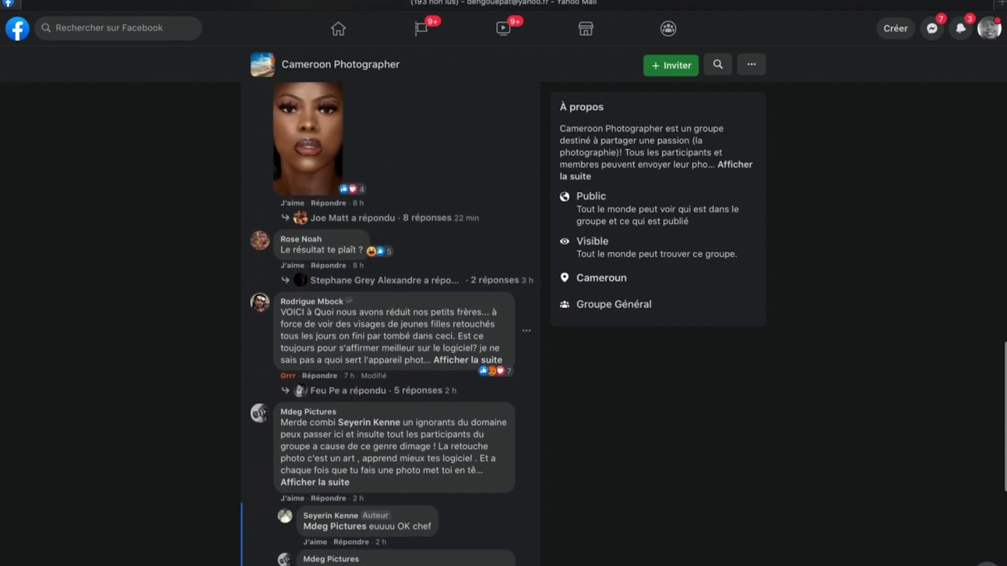
# View the retouched portrait shared in the comments at full size, and close it again.
pyautogui.scroll(2, 391, 325)
pyautogui.click(308, 202)
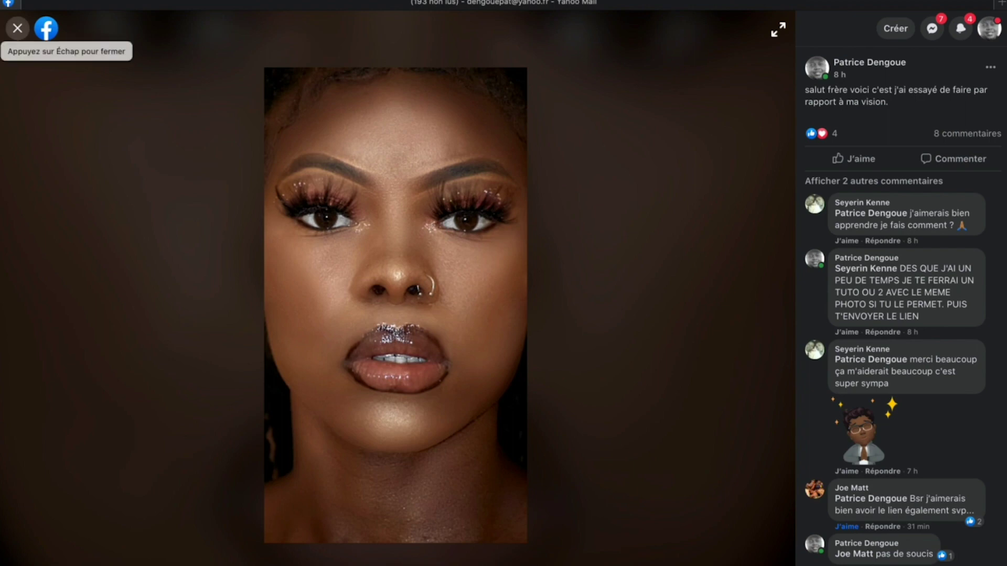
pyautogui.click(17, 28)
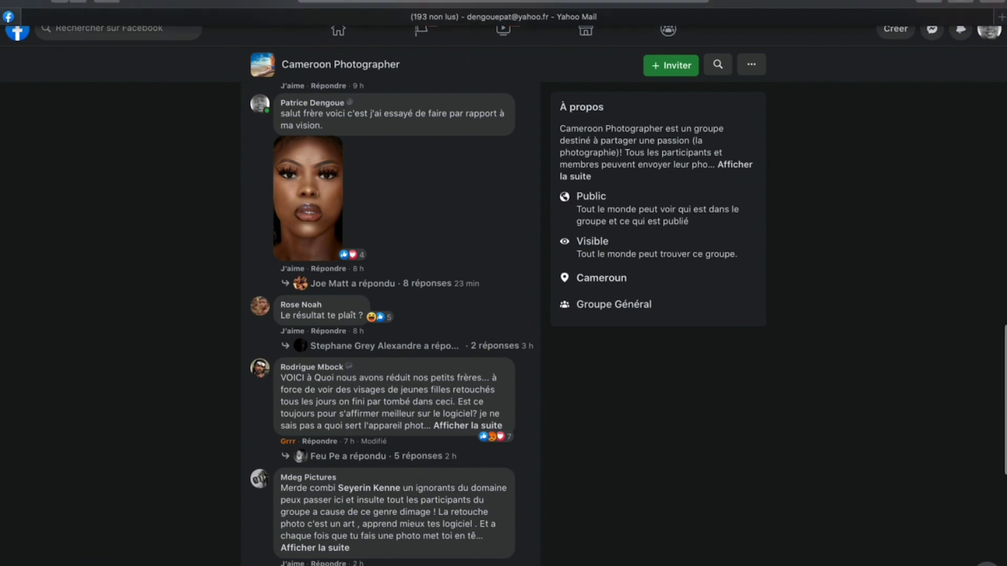
pyautogui.click(40, 1)
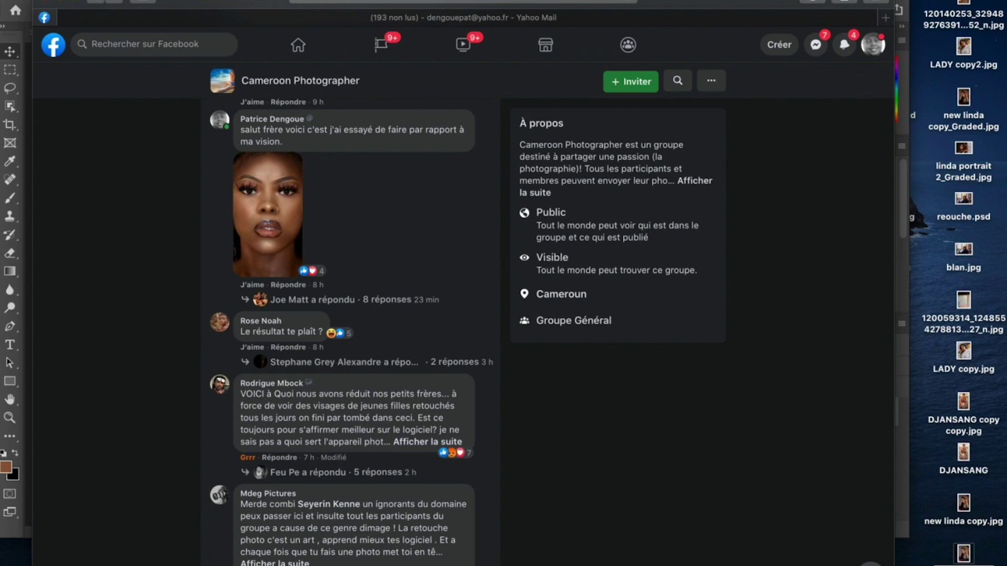
pyautogui.press('super+m')
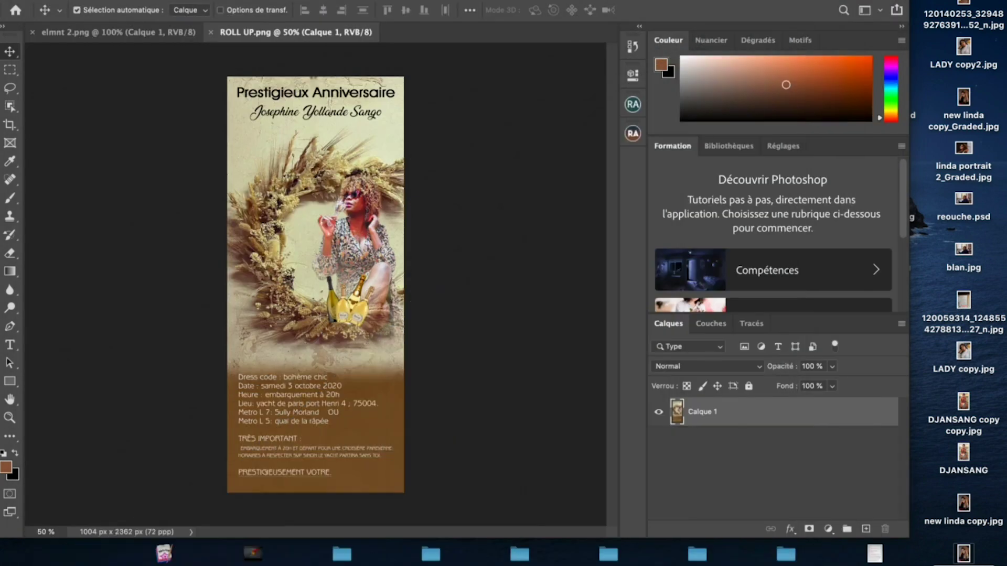
pyautogui.click(963, 19)
pyautogui.press('space')
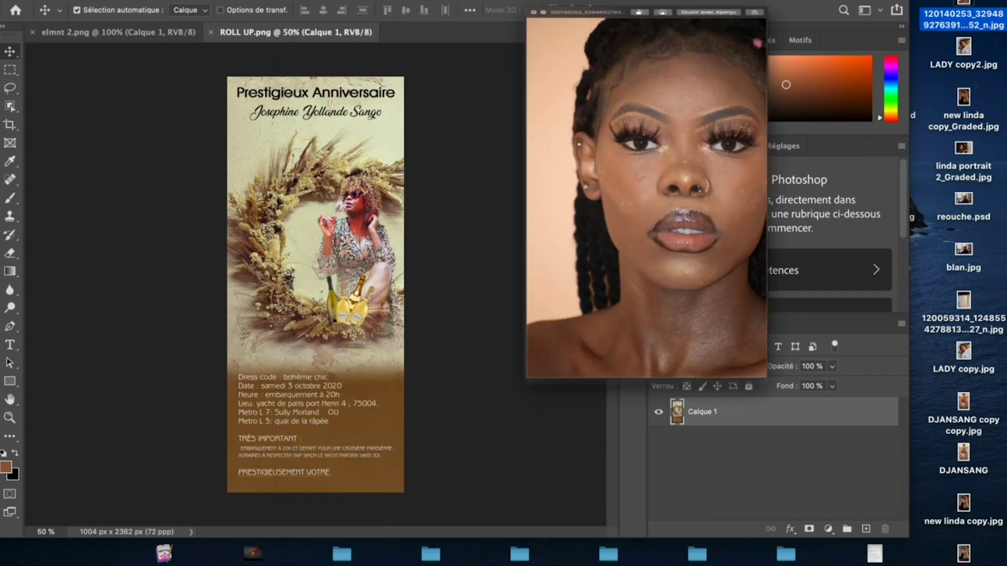
pyautogui.rightClick(964, 18)
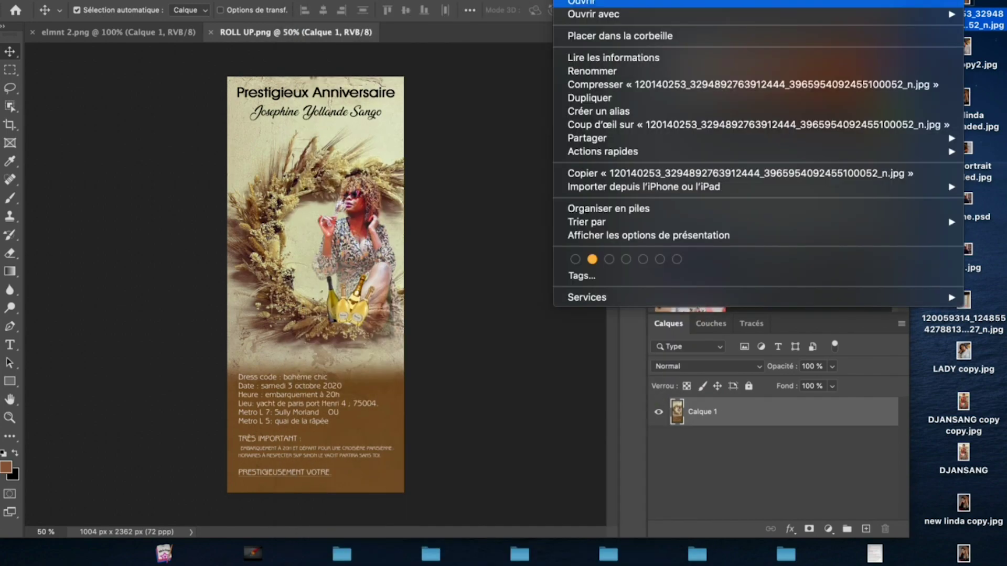
pyautogui.moveTo(593, 15)
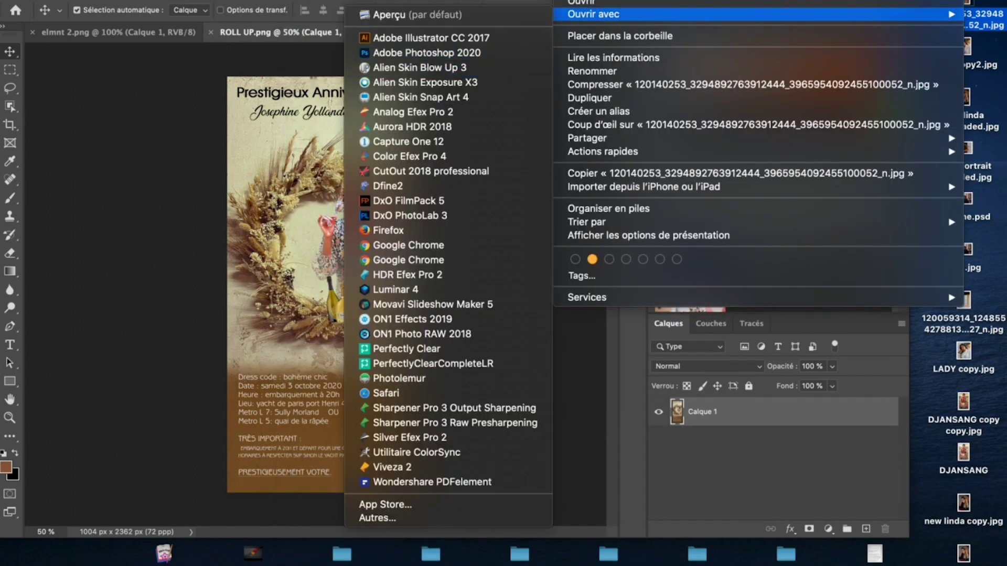
pyautogui.click(414, 52)
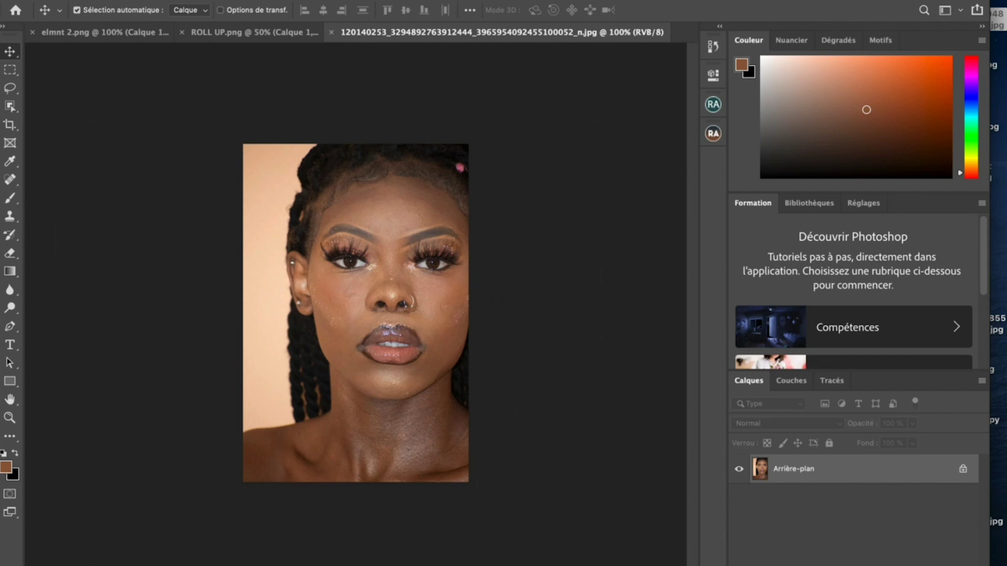
# Examine the portrait's skin, makeup, lips and neck at magnifications between 100% and 300%.
pyautogui.press('super')
pyautogui.press('super+plus')
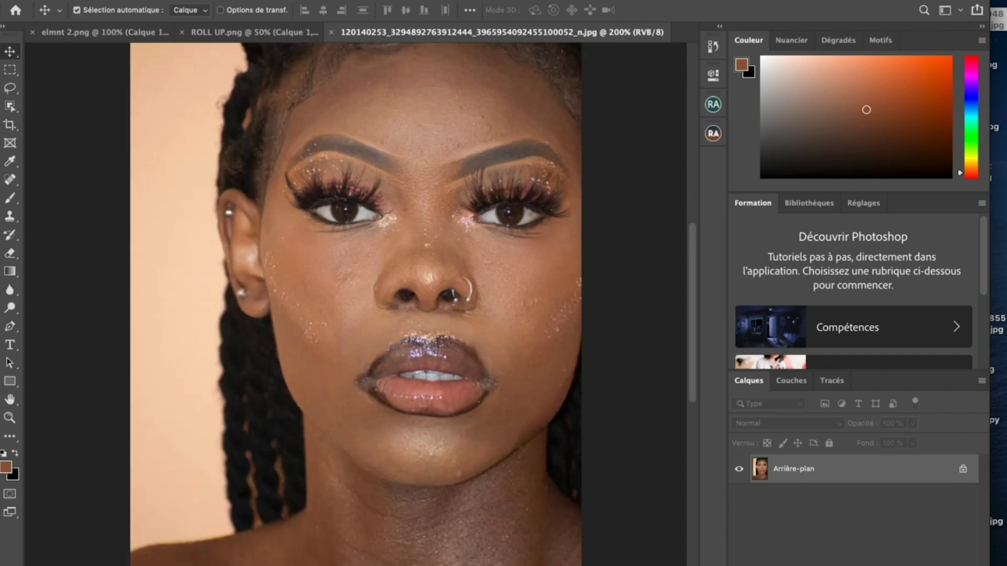
pyautogui.scroll(3, 356, 304)
pyautogui.hscroll(2, 355, 304)
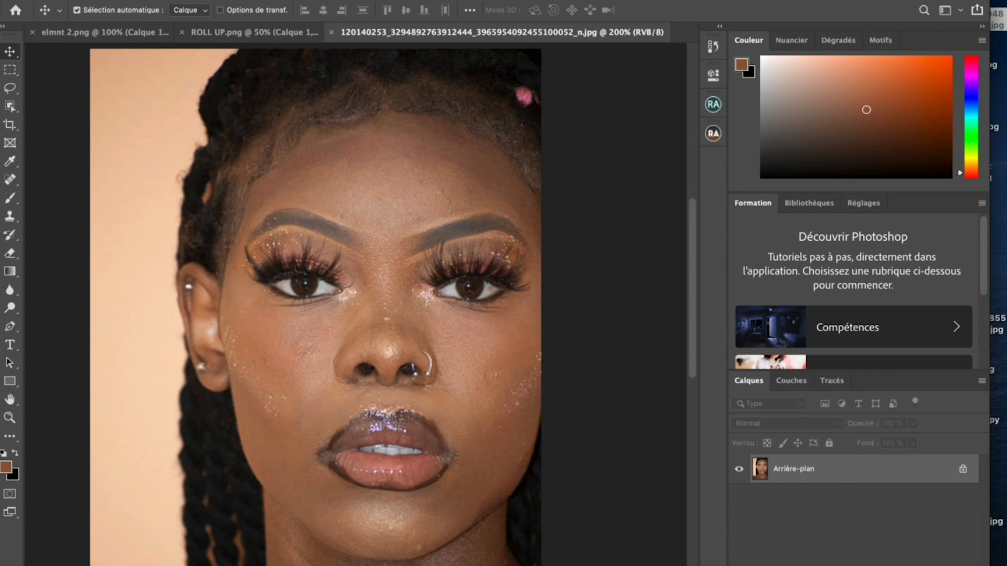
pyautogui.scroll(-10, 315, 304)
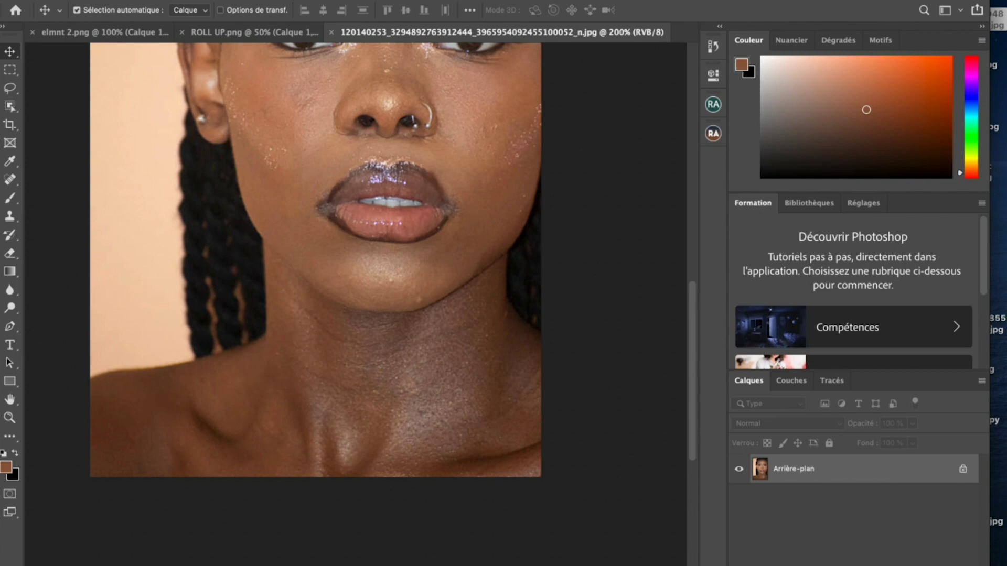
pyautogui.scroll(10, 315, 304)
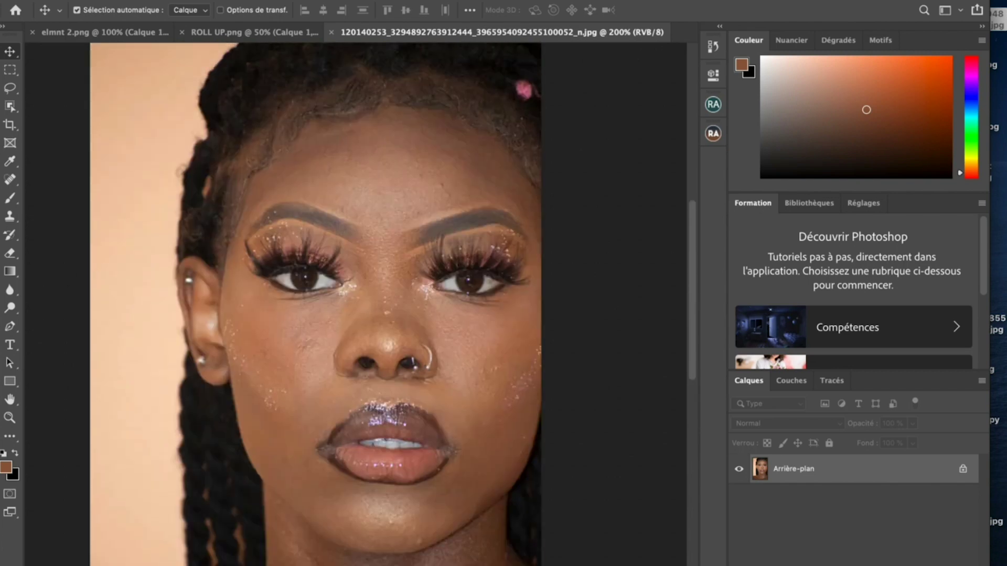
pyautogui.press('super+plus')
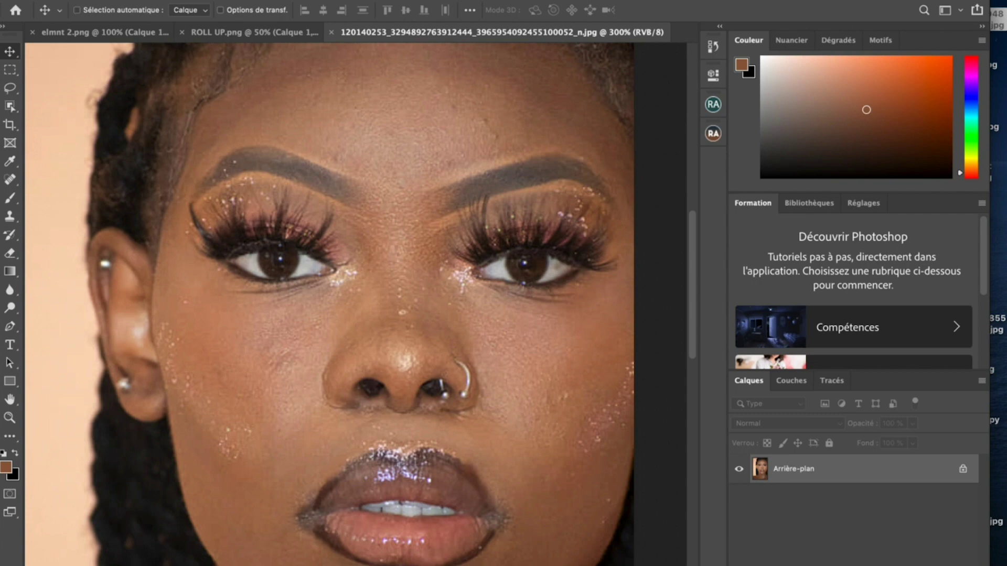
pyautogui.press('super+minus')
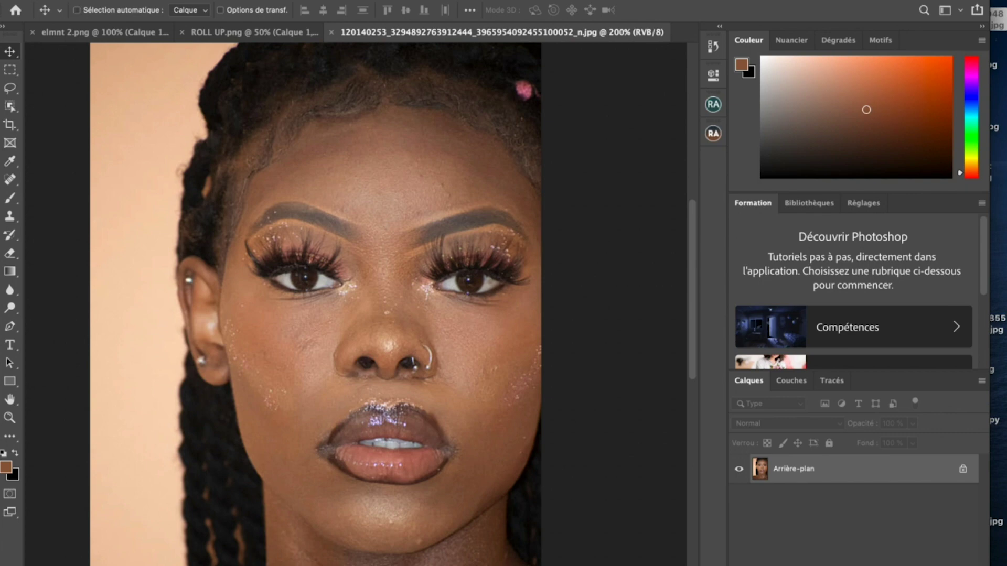
pyautogui.press('super+minus')
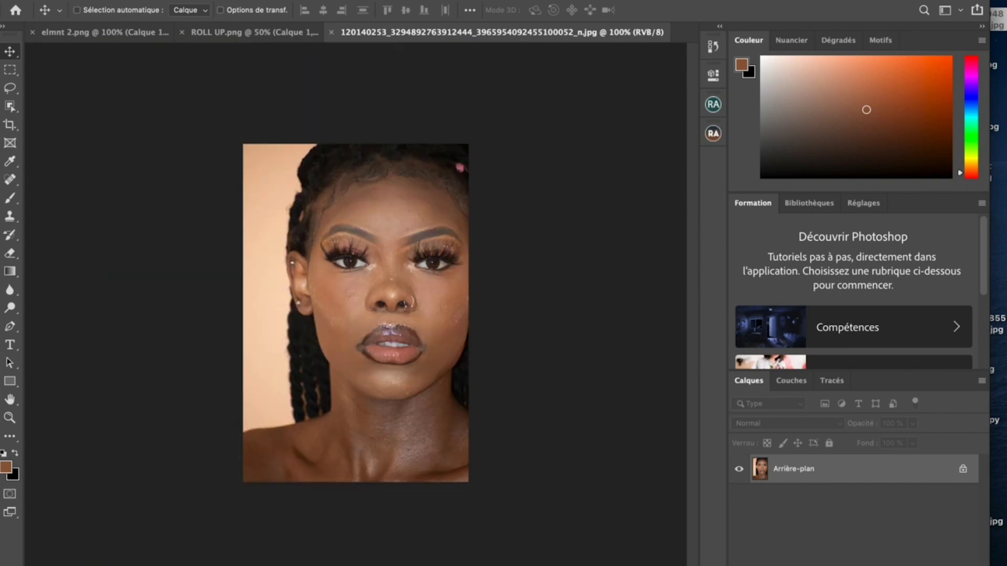
pyautogui.press('super+plus')
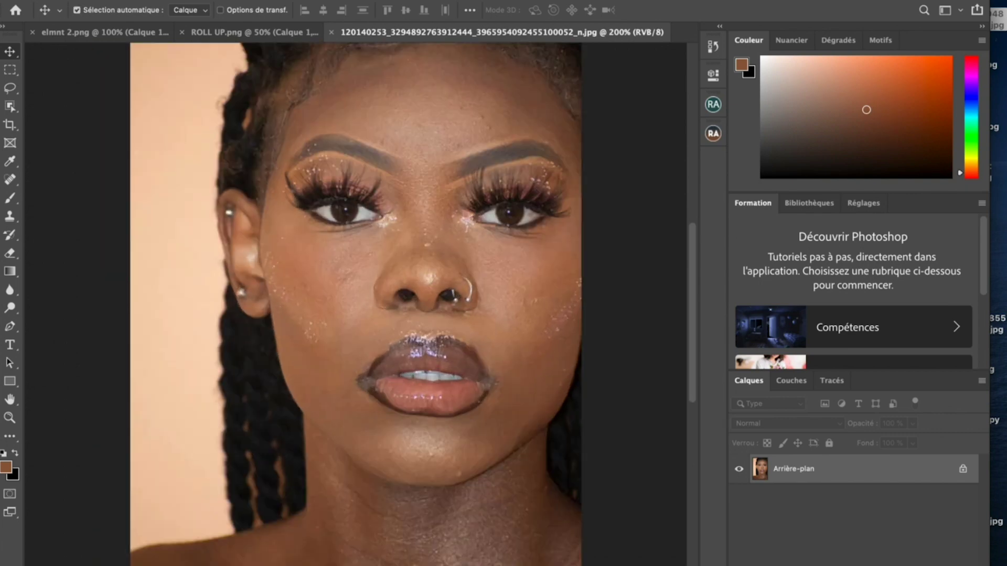
pyautogui.press('super+minus')
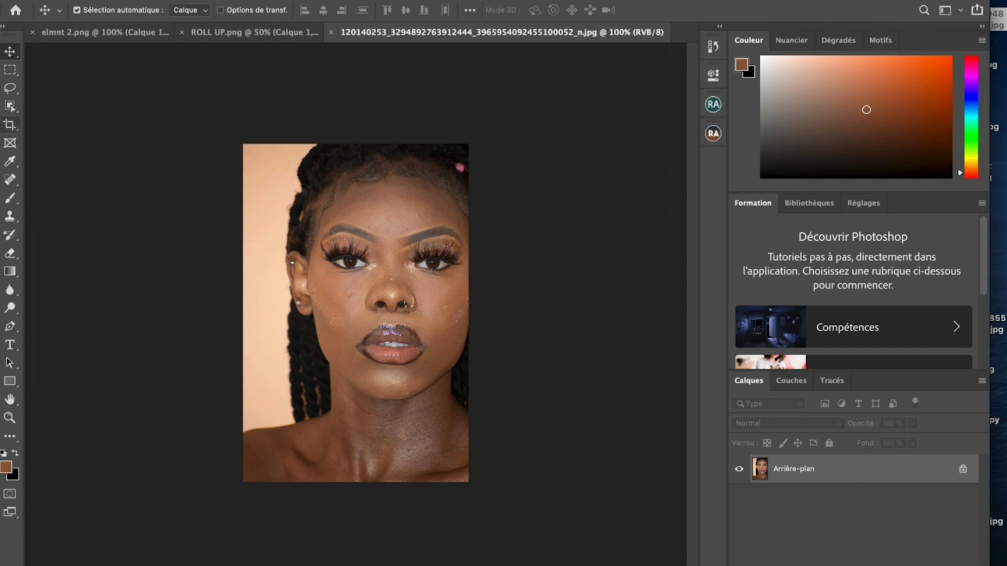
# Crop the portrait to a narrow vertical frame around the face and neck, removing the plain background and ear beside it.
pyautogui.press('c')
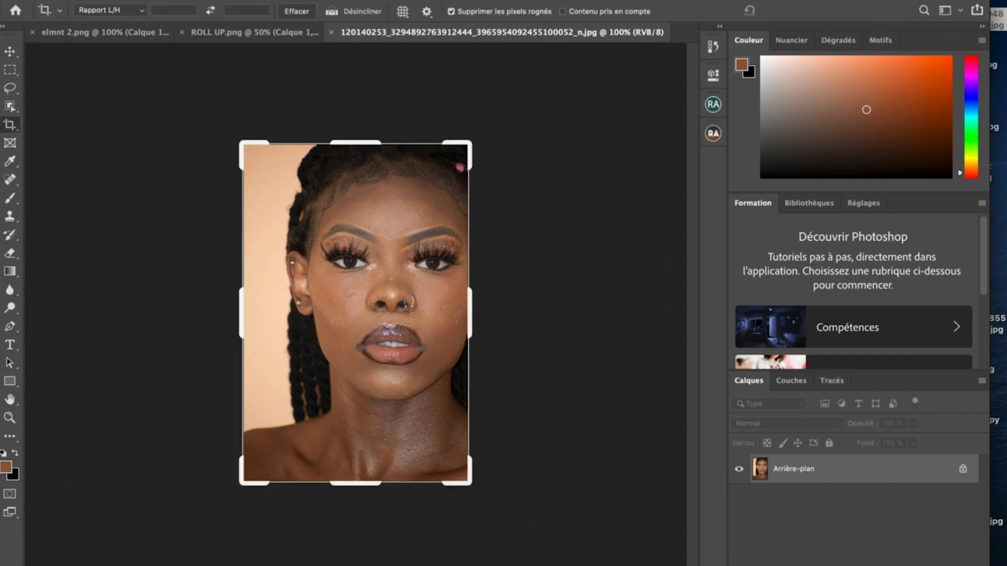
pyautogui.moveTo(242, 142); pyautogui.dragTo(278, 155)
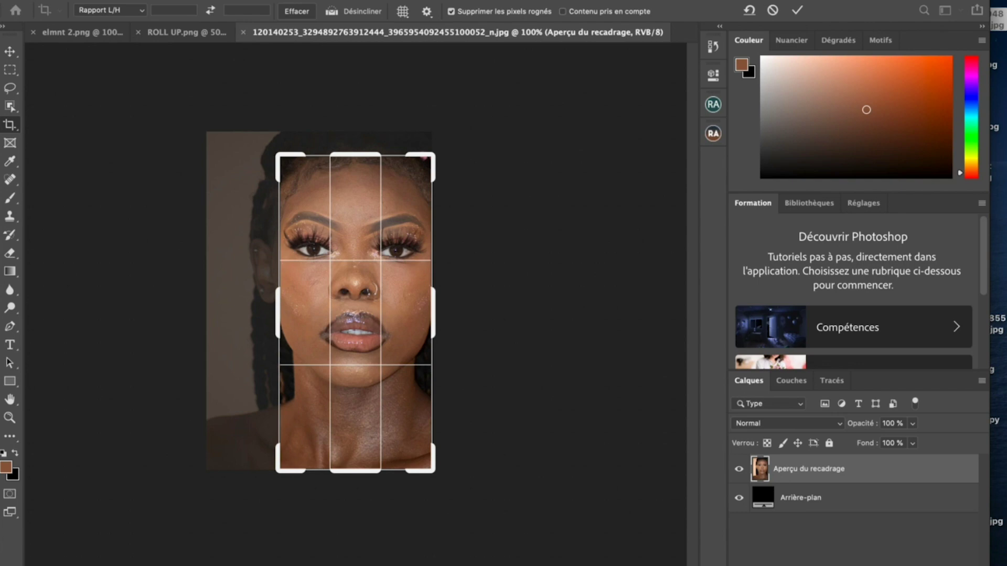
pyautogui.moveTo(355, 155); pyautogui.dragTo(356, 149)
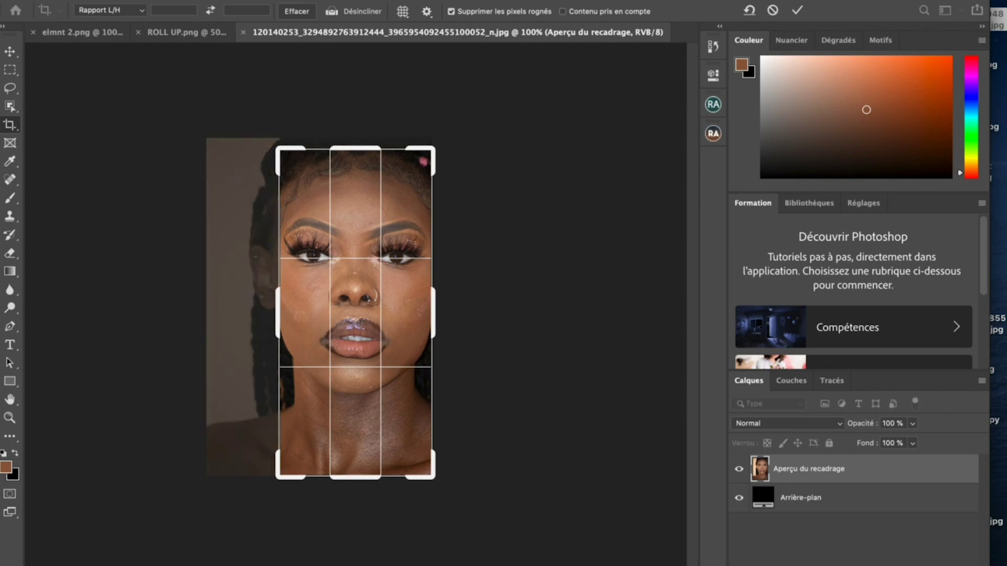
pyautogui.moveTo(326, 283); pyautogui.dragTo(326, 284)
pyautogui.press('Return')
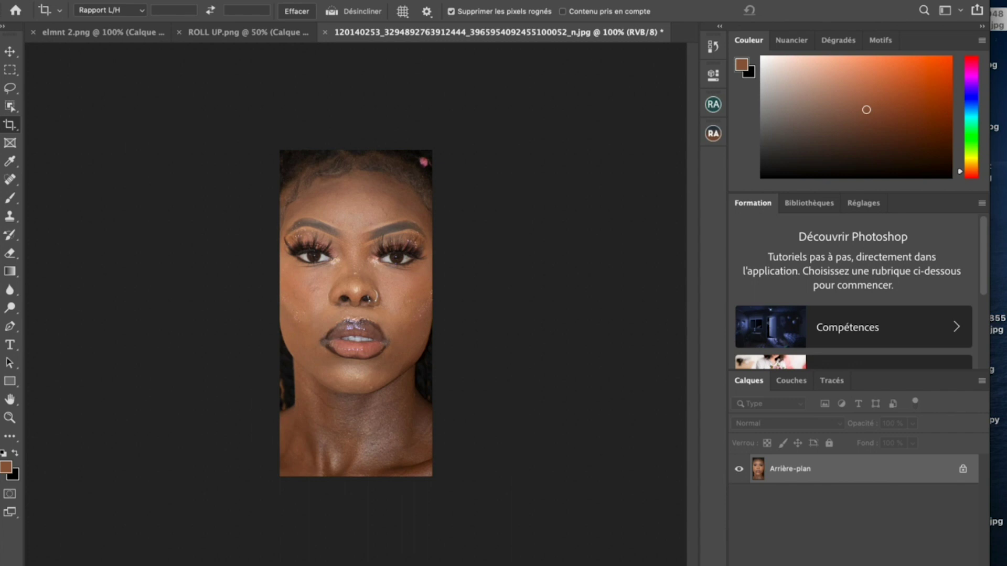
# Duplicate the background layer of the cropped portrait.
pyautogui.press('super+plus')
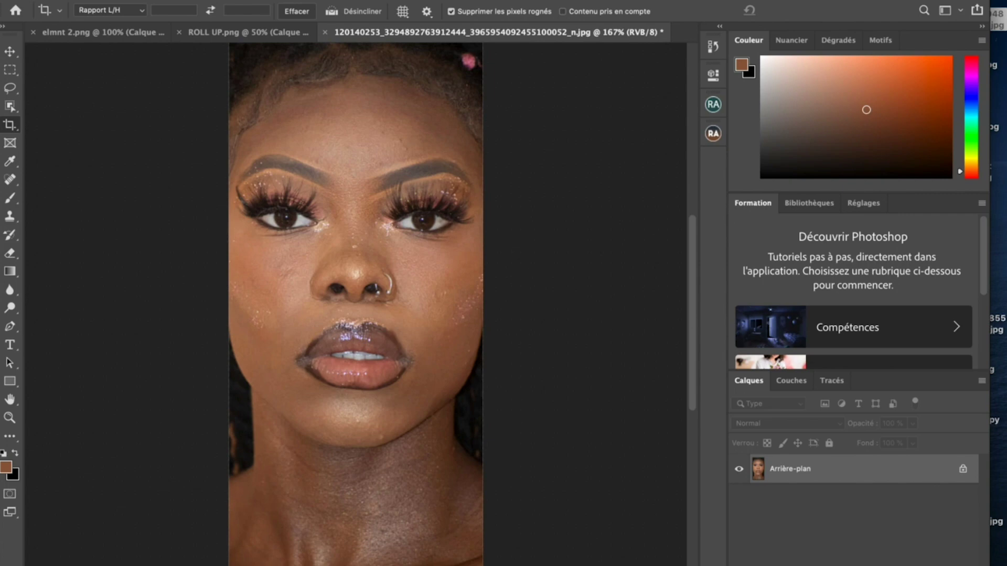
pyautogui.hotkey('ctrl', 'j')
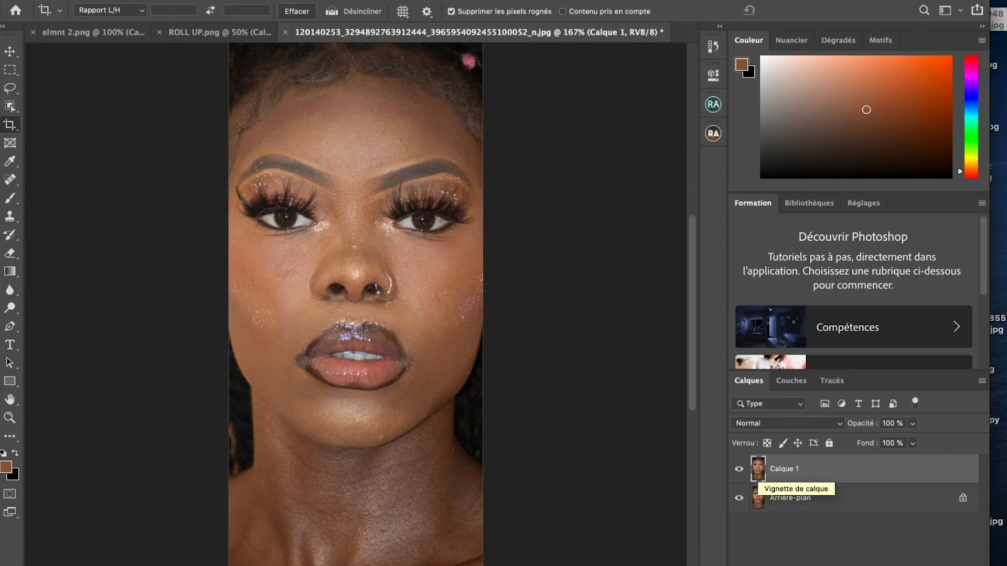
# Invert the colours of the duplicated portrait layer and set its blend mode to Vivid Light (Lumière vive).
pyautogui.press('super+i')
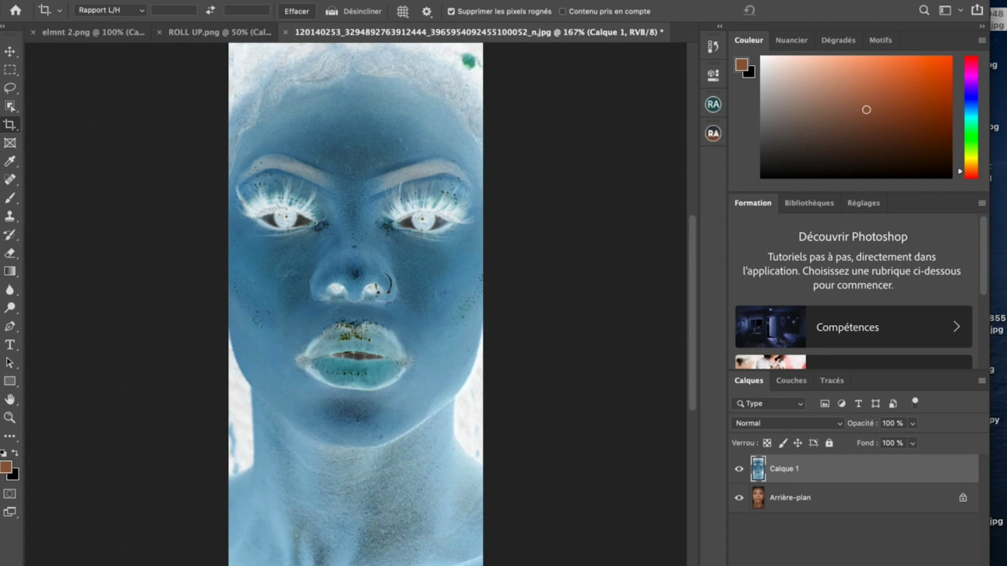
pyautogui.click(833, 423)
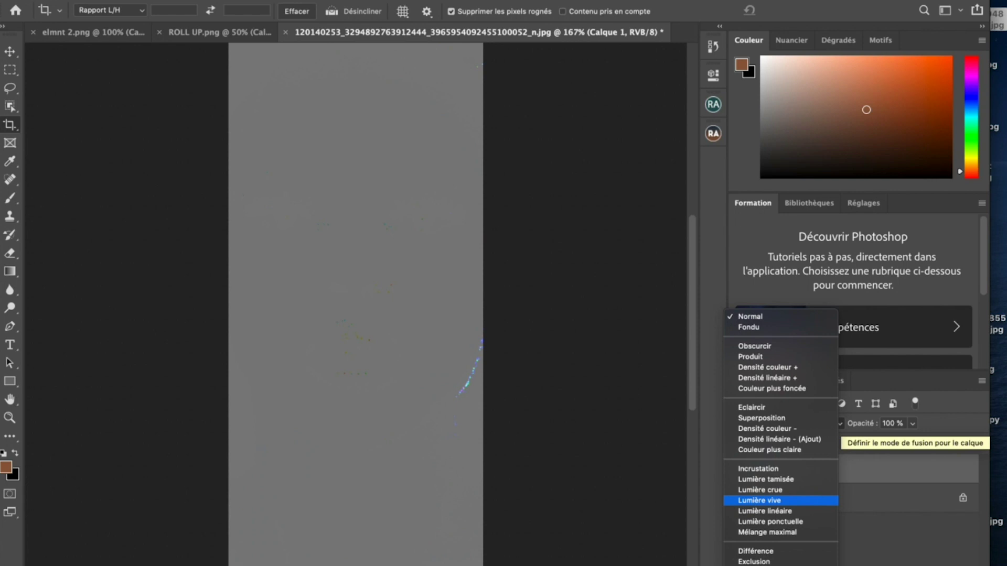
pyautogui.click(770, 500)
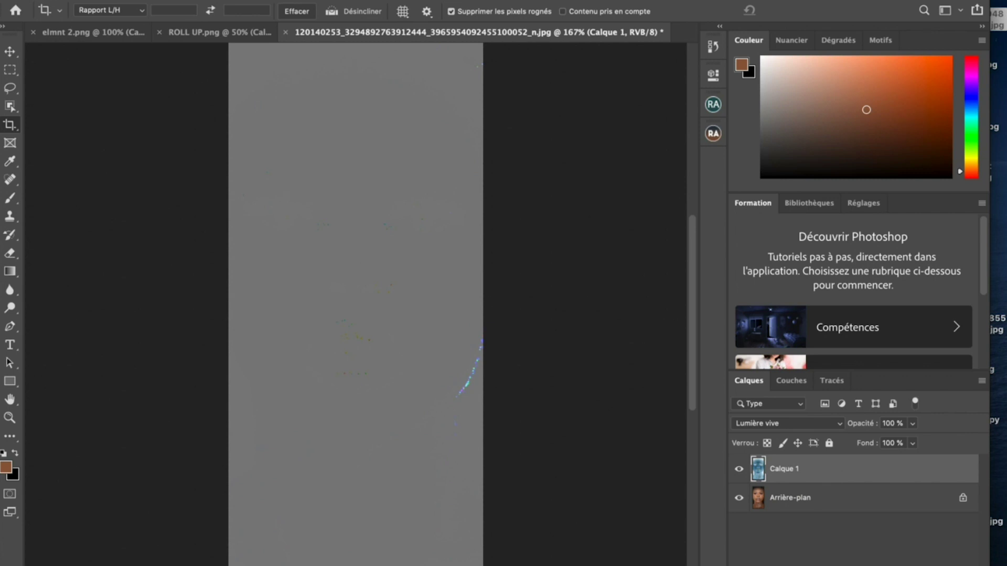
# Apply a High Pass (Passe-haut) filter to the inverted layer with a radius of slightly over 5 pixels, judging it in the preview.
pyautogui.click(376, 1)
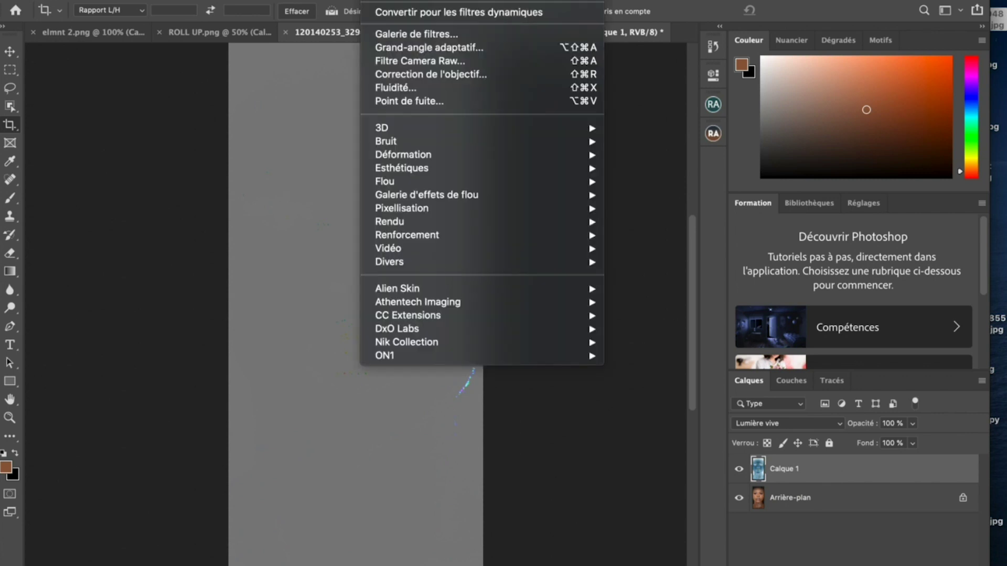
pyautogui.moveTo(398, 263)
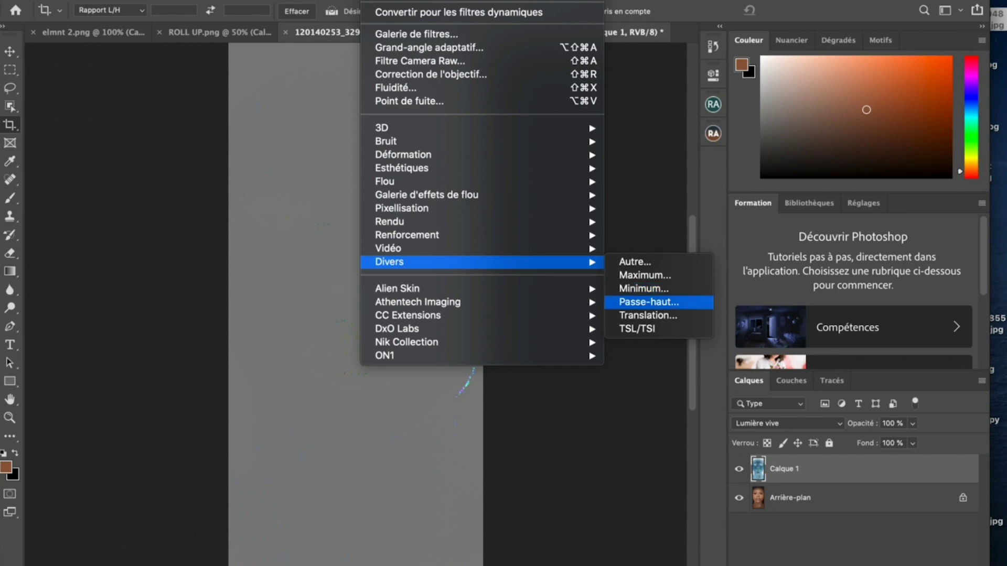
pyautogui.click(648, 302)
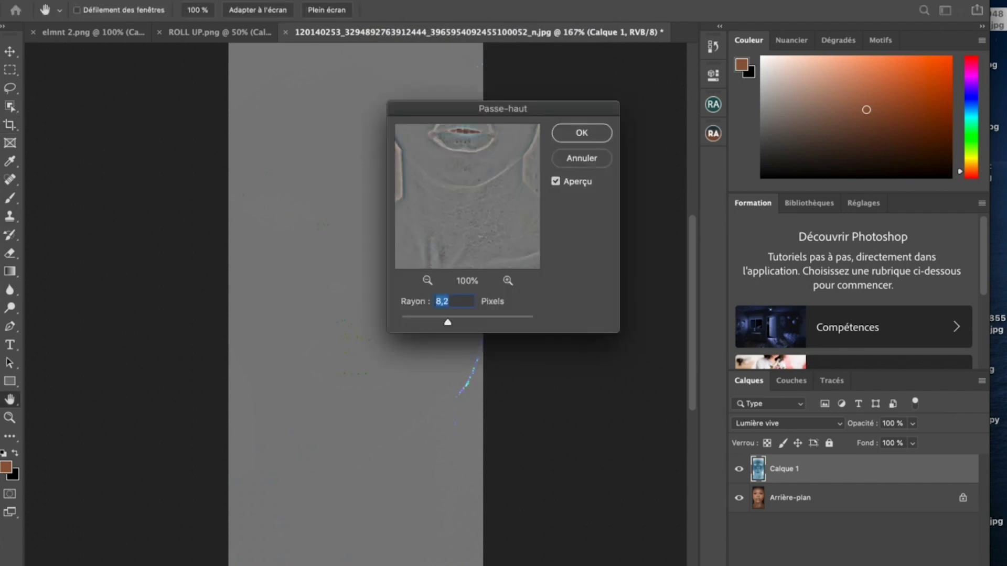
pyautogui.moveTo(551, 109); pyautogui.dragTo(648, 111)
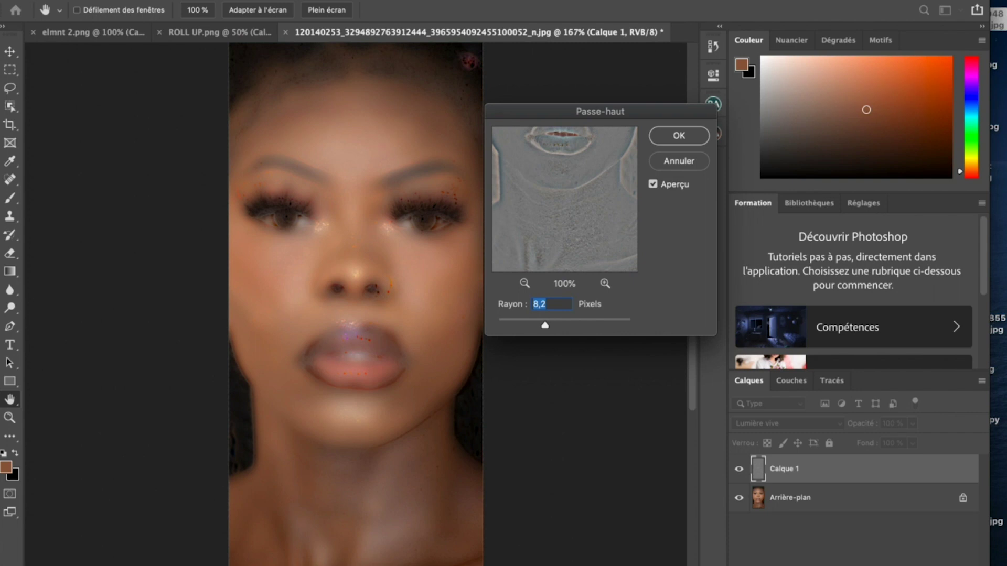
pyautogui.moveTo(544, 325)
pyautogui.mouseDown()
pyautogui.moveTo(526, 325)
pyautogui.moveTo(541, 325)
pyautogui.mouseUp()
pyautogui.moveTo(540, 325); pyautogui.dragTo(497, 325)
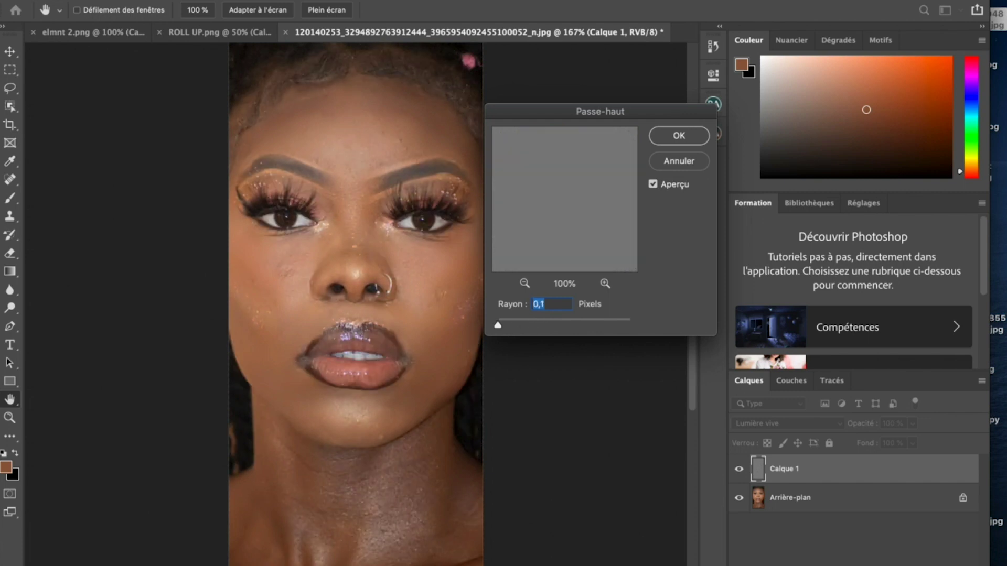
pyautogui.moveTo(497, 325); pyautogui.dragTo(534, 325)
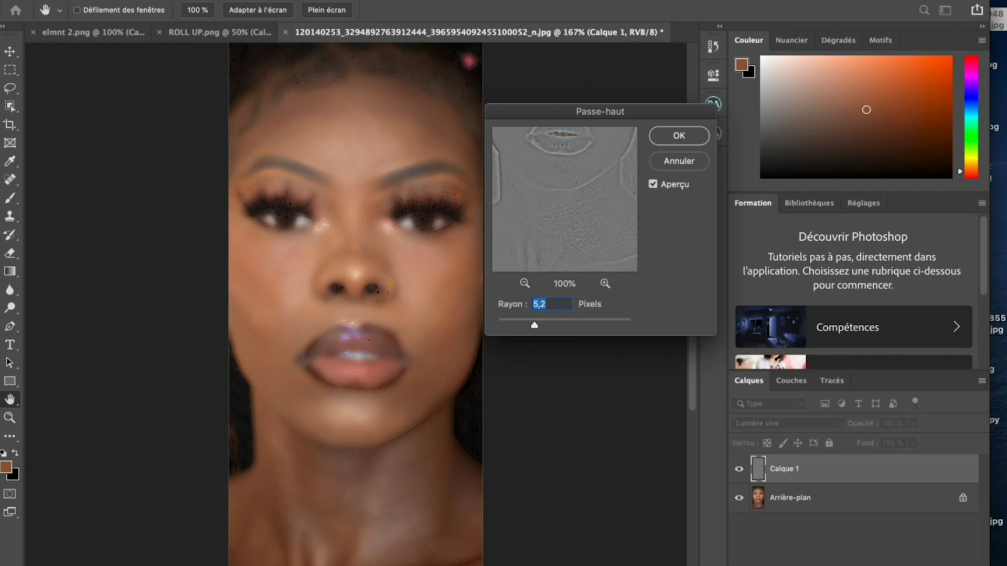
pyautogui.press('Up')
pyautogui.press('Up')
pyautogui.press('Up')
pyautogui.press('Up')
pyautogui.press('Up')
pyautogui.press('Up')
pyautogui.press('Return')
# Apply a Gaussian Blur (Flou gaussien) of about 1.1 pixels to the high-pass layer to bring back some skin texture.
pyautogui.press('c')
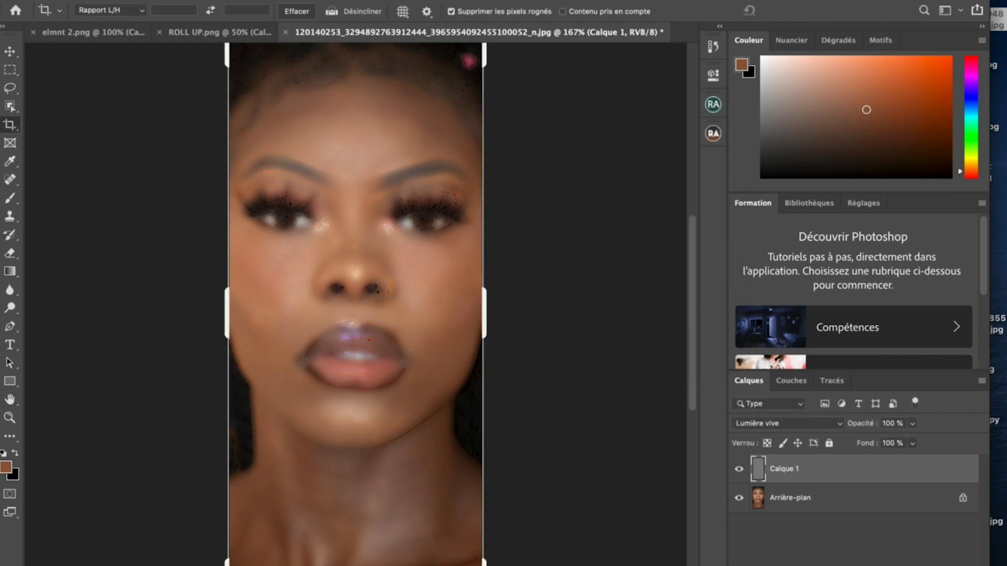
pyautogui.click(10, 51)
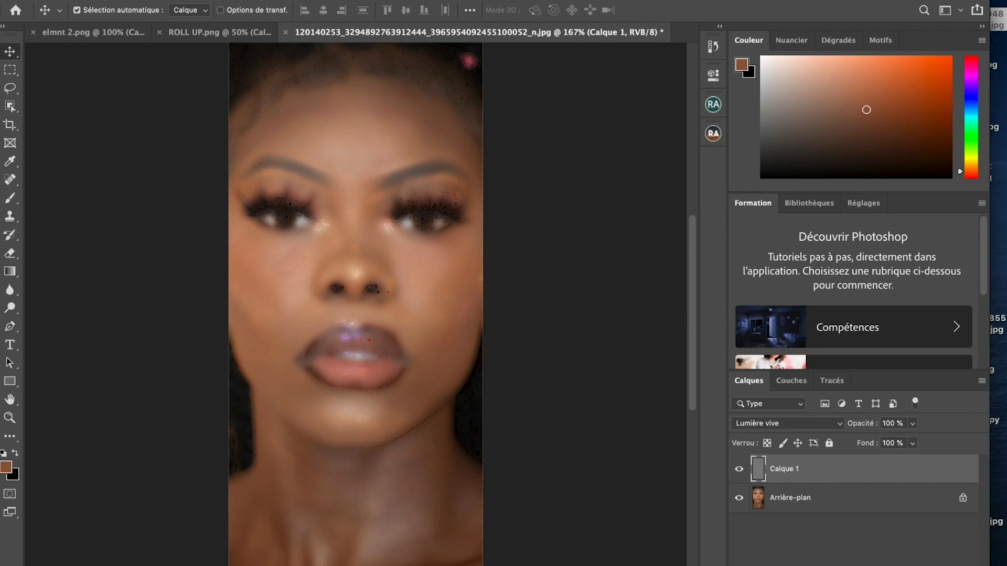
pyautogui.click(375, 1)
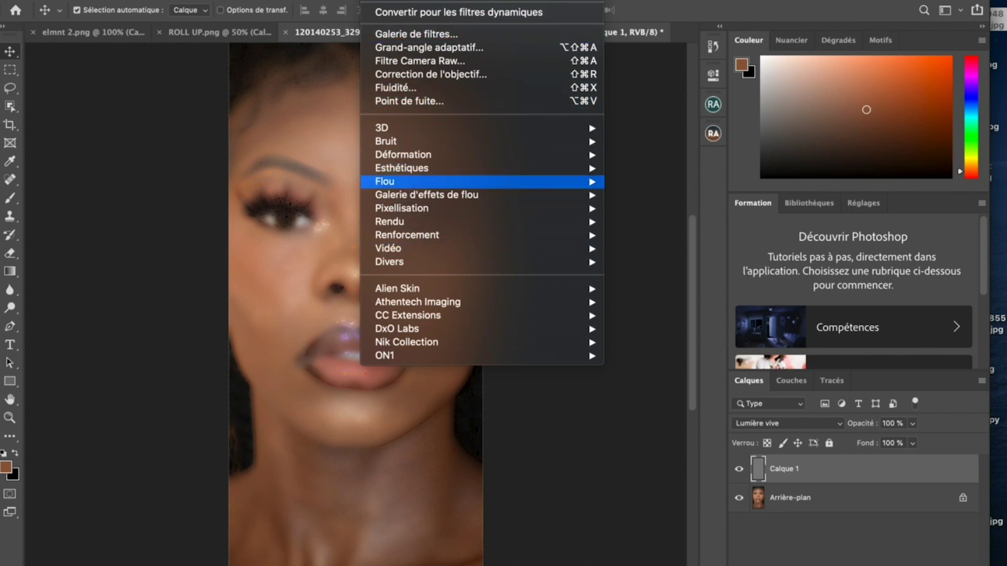
pyautogui.moveTo(384, 181)
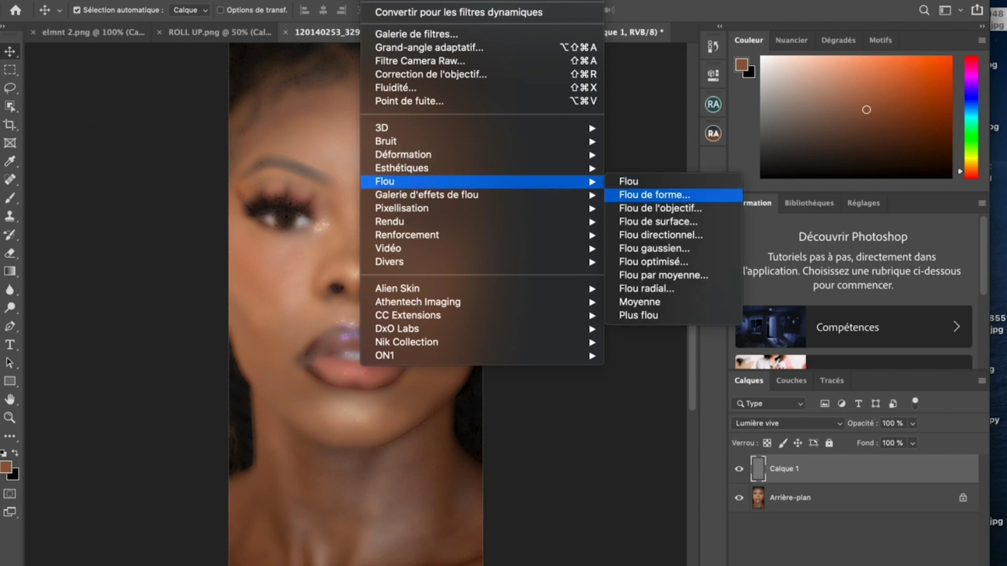
pyautogui.click(654, 248)
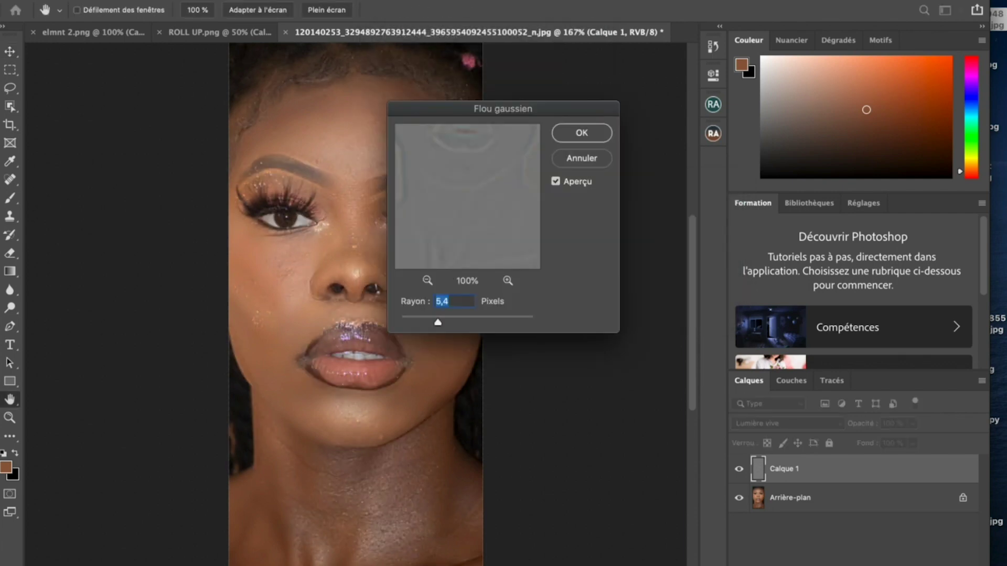
pyautogui.moveTo(472, 109); pyautogui.dragTo(582, 113)
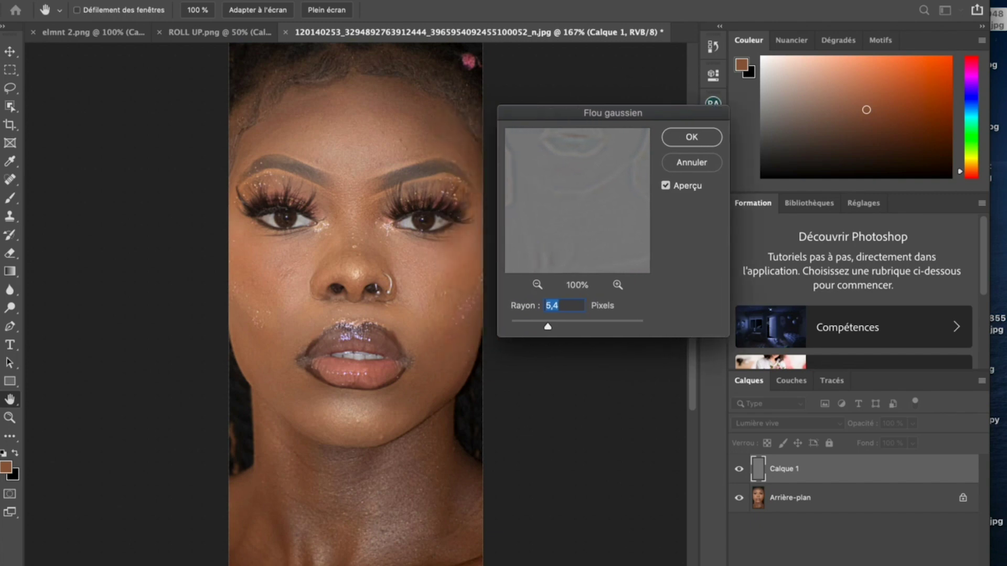
pyautogui.moveTo(548, 327); pyautogui.dragTo(525, 327)
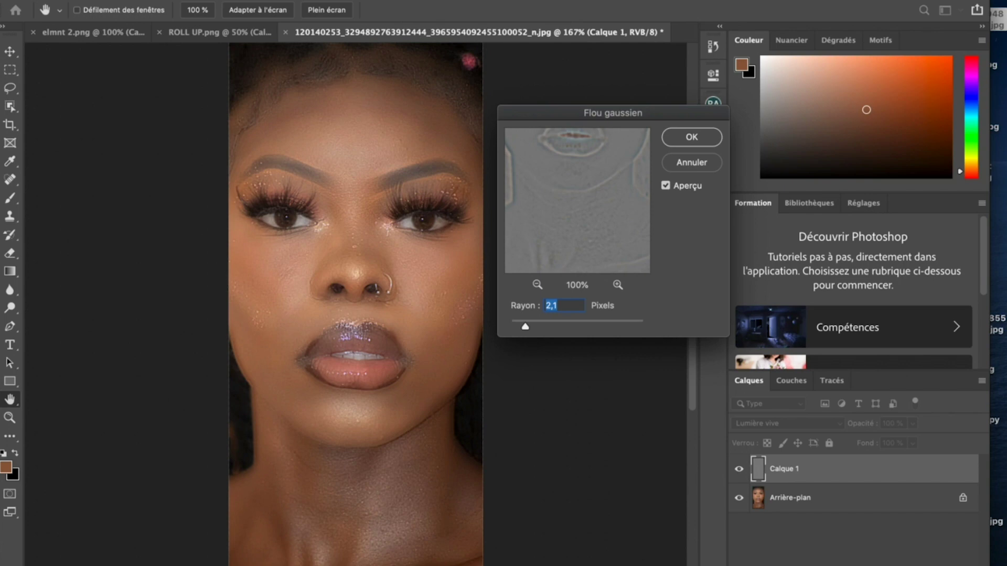
pyautogui.moveTo(525, 326); pyautogui.dragTo(517, 327)
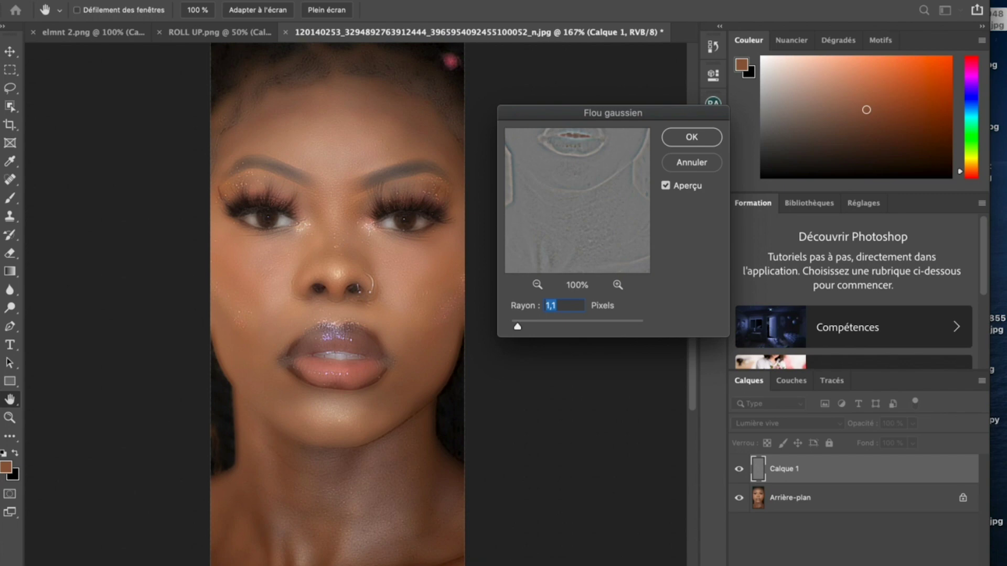
pyautogui.moveTo(517, 327); pyautogui.dragTo(518, 327)
pyautogui.moveTo(518, 327); pyautogui.dragTo(518, 326)
pyautogui.press('Return')
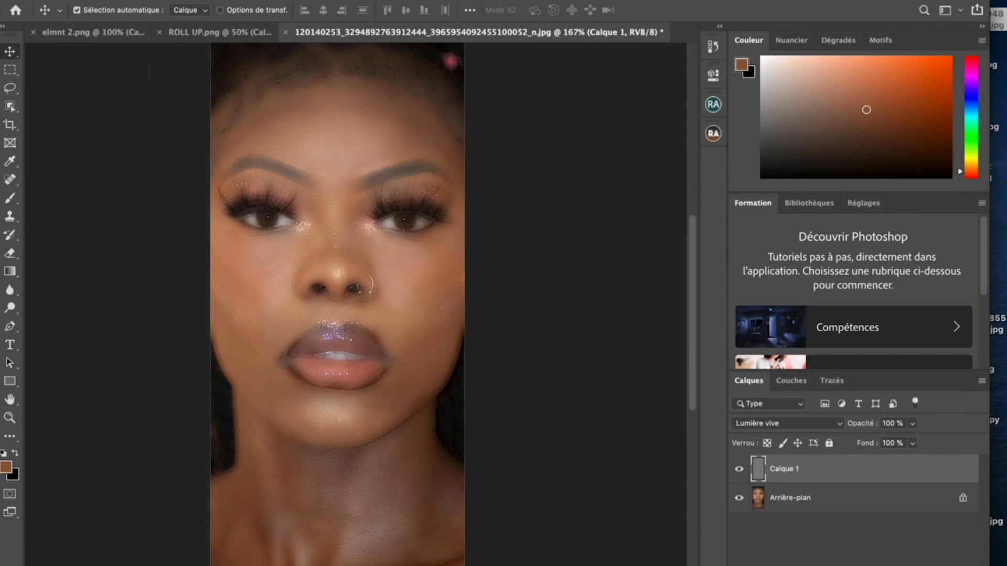
# Hide the smoothing layer behind a black mask and set the Brush tool's opacity to 30%.
pyautogui.keyDown('alt'); pyautogui.click(840, 565); pyautogui.keyUp('alt')
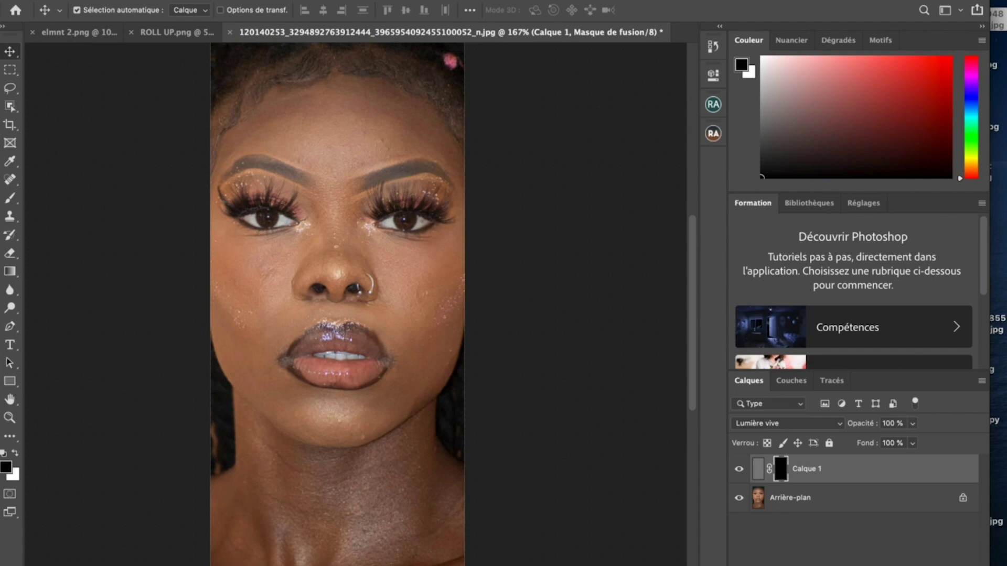
pyautogui.press('b')
pyautogui.click(10, 198)
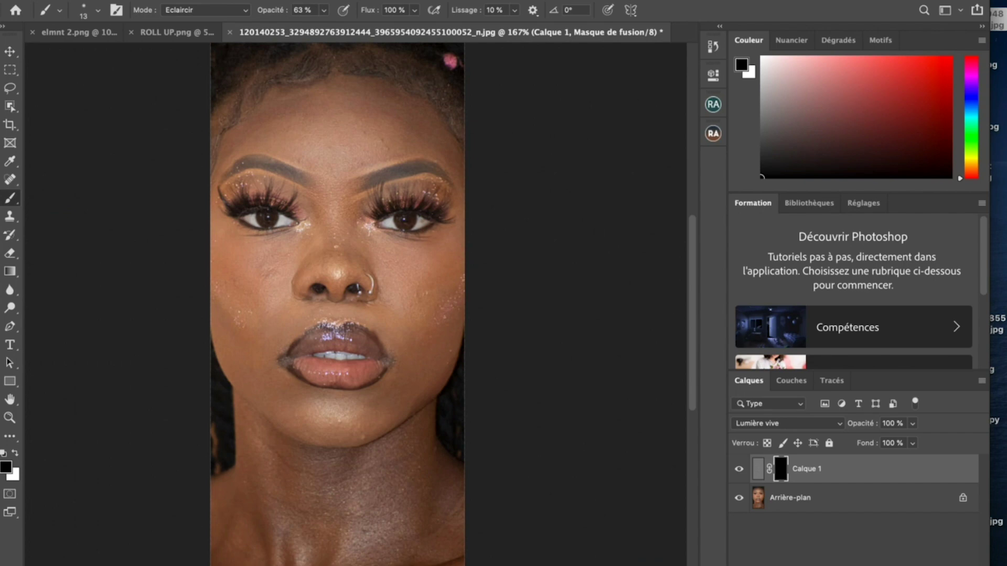
pyautogui.click(323, 10)
pyautogui.moveTo(323, 27); pyautogui.dragTo(308, 26)
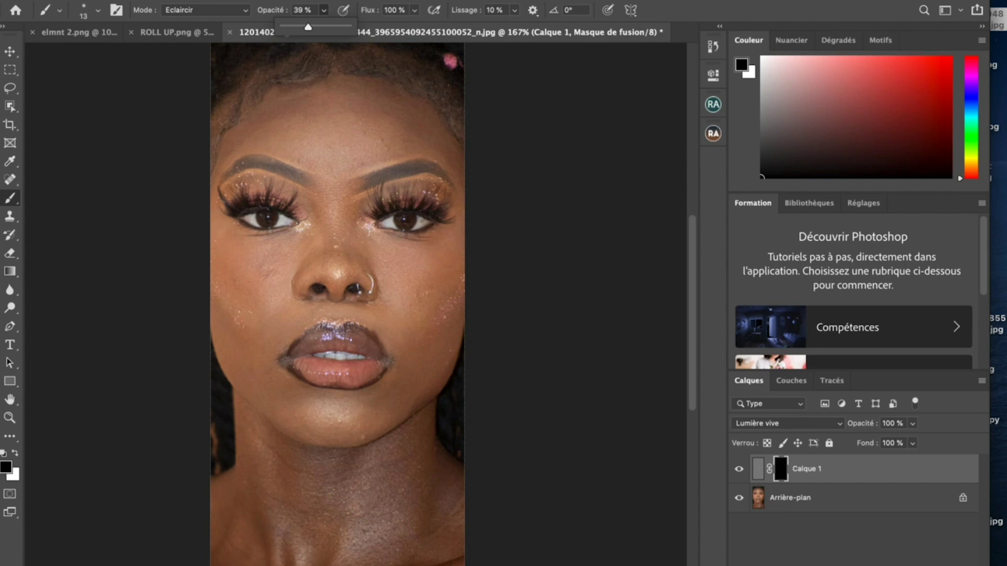
pyautogui.moveTo(308, 27); pyautogui.dragTo(303, 26)
# Paint white on the layer mask over the forehead and around the mouth with a soft 91 px brush to smooth the skin.
pyautogui.rightClick(304, 123)
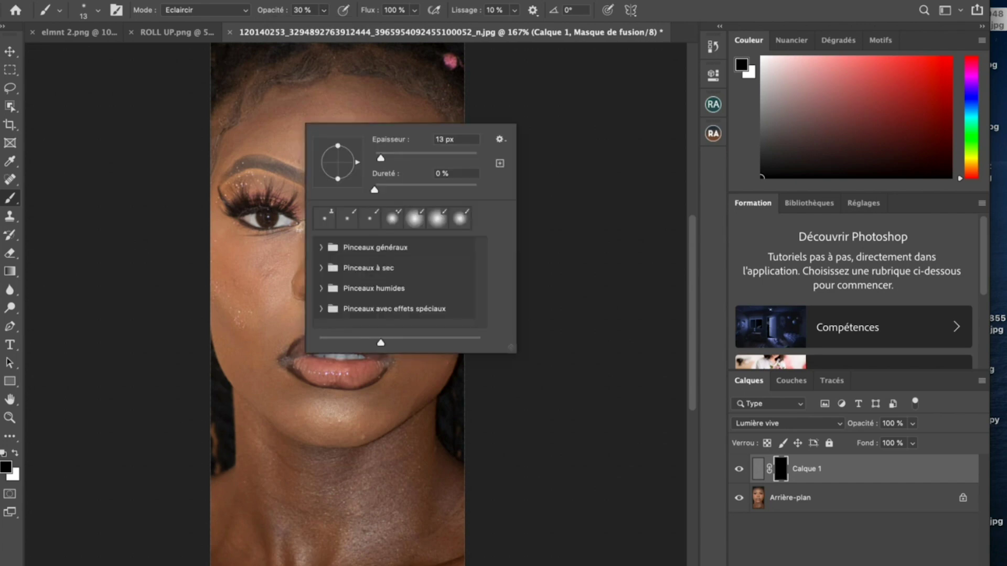
pyautogui.moveTo(380, 157); pyautogui.dragTo(425, 158)
pyautogui.moveTo(424, 158); pyautogui.dragTo(421, 157)
pyautogui.press('Return')
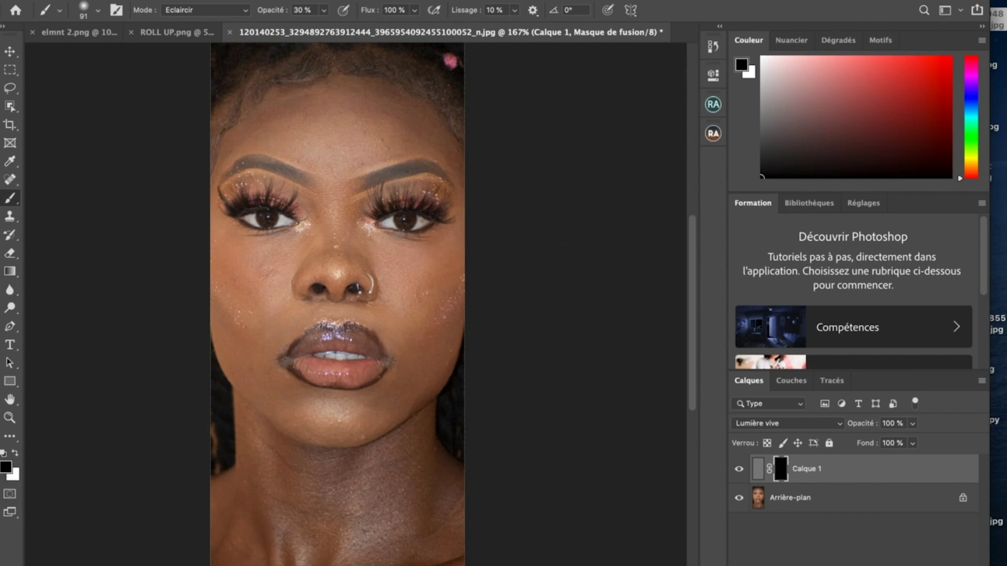
pyautogui.press('x')
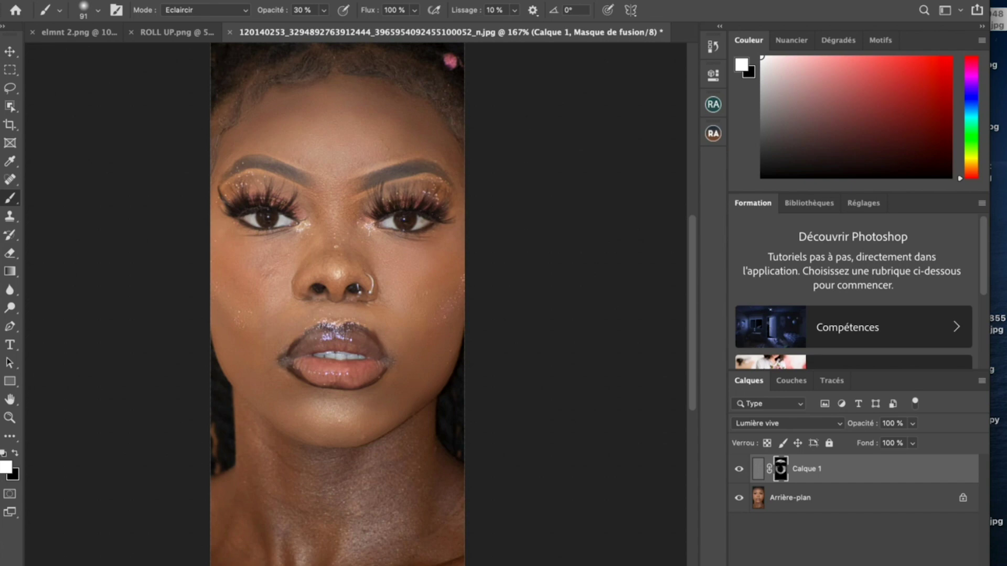
# Reveal the smoothing on the cheeks, nose and neck through the mask, using a 76 px brush and reducing it to 57 px.
pyautogui.rightClick(248, 266)
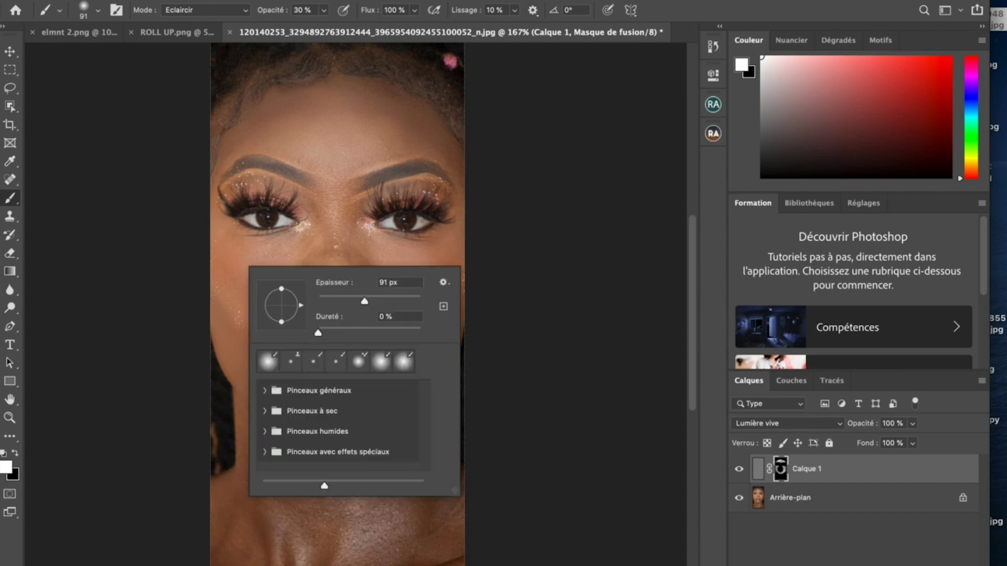
pyautogui.moveTo(364, 301)
pyautogui.mouseDown()
pyautogui.moveTo(382, 302)
pyautogui.moveTo(357, 301)
pyautogui.mouseUp()
pyautogui.press('Return')
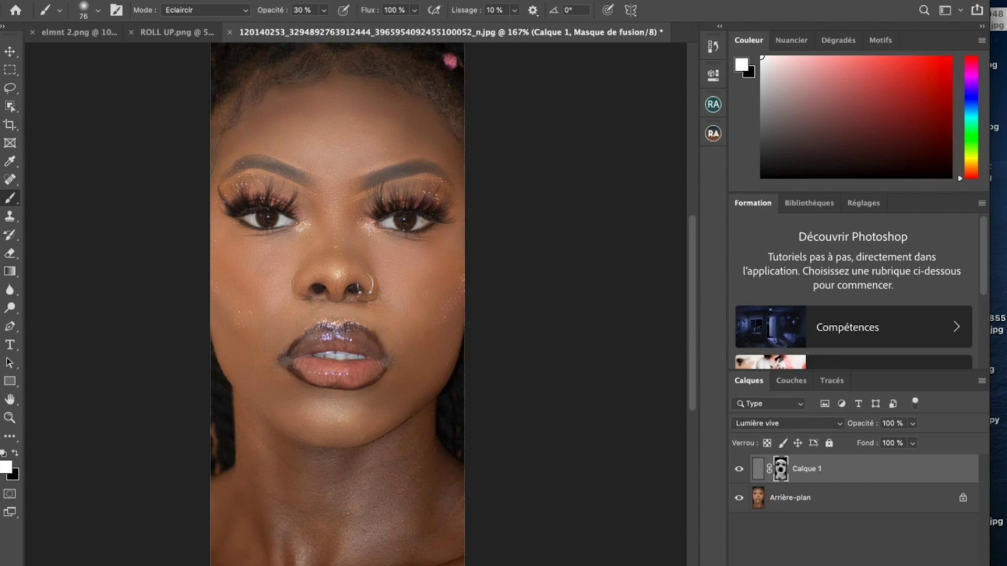
pyautogui.rightClick(404, 303)
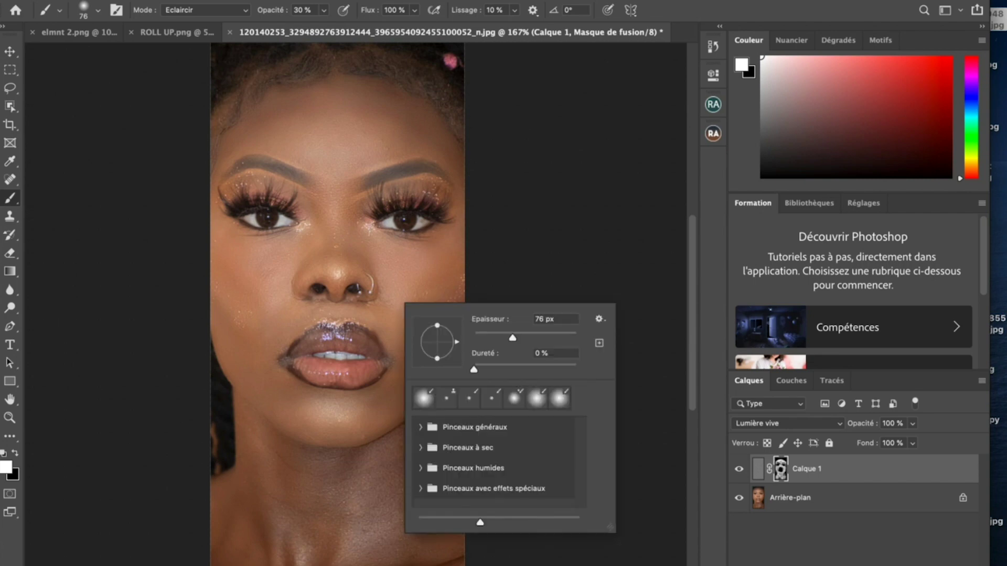
pyautogui.moveTo(512, 338); pyautogui.dragTo(502, 337)
pyautogui.press('Return')
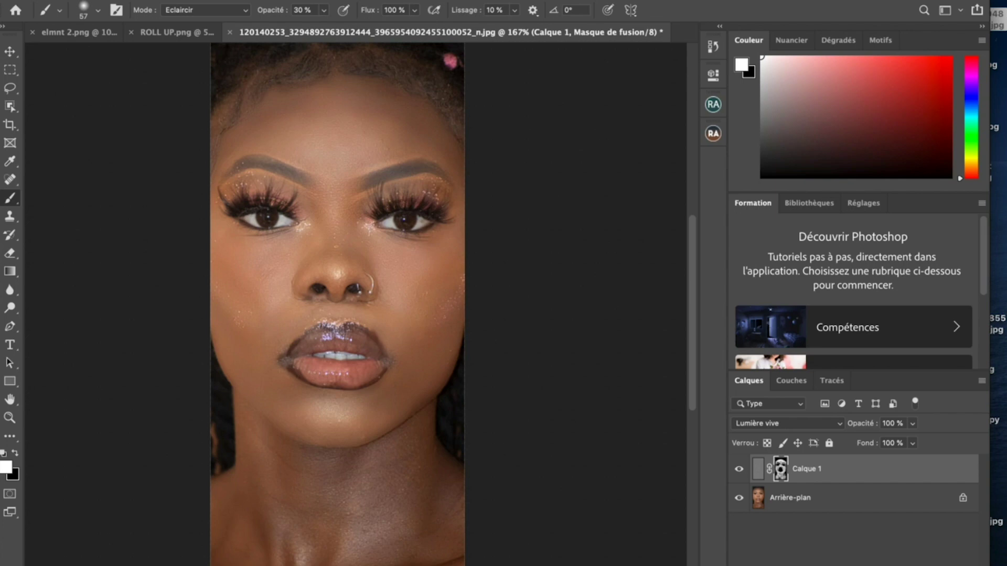
# Compare the portrait with and without the masked smoothing layer at different magnifications.
pyautogui.press('super+plus')
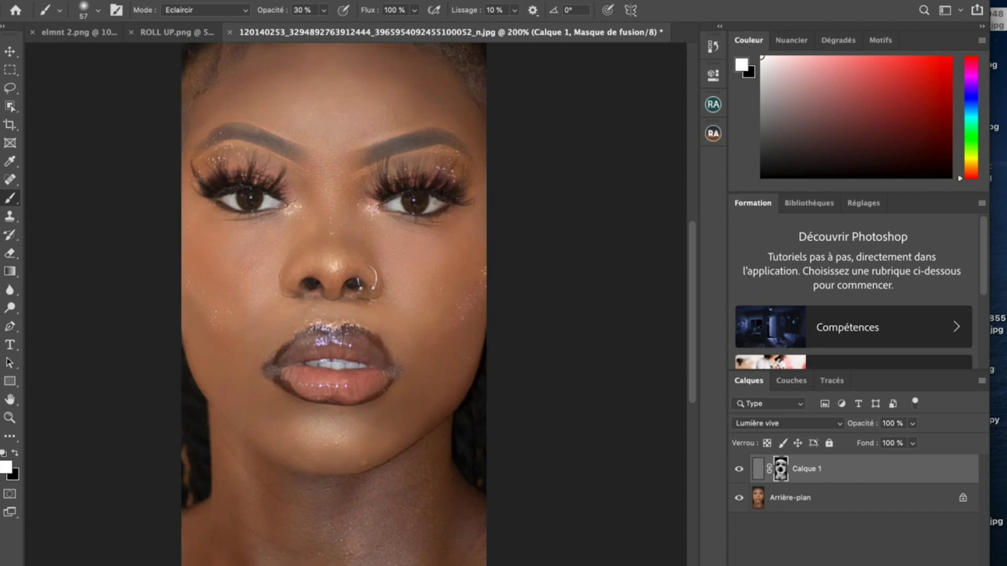
pyautogui.press('super+minus')
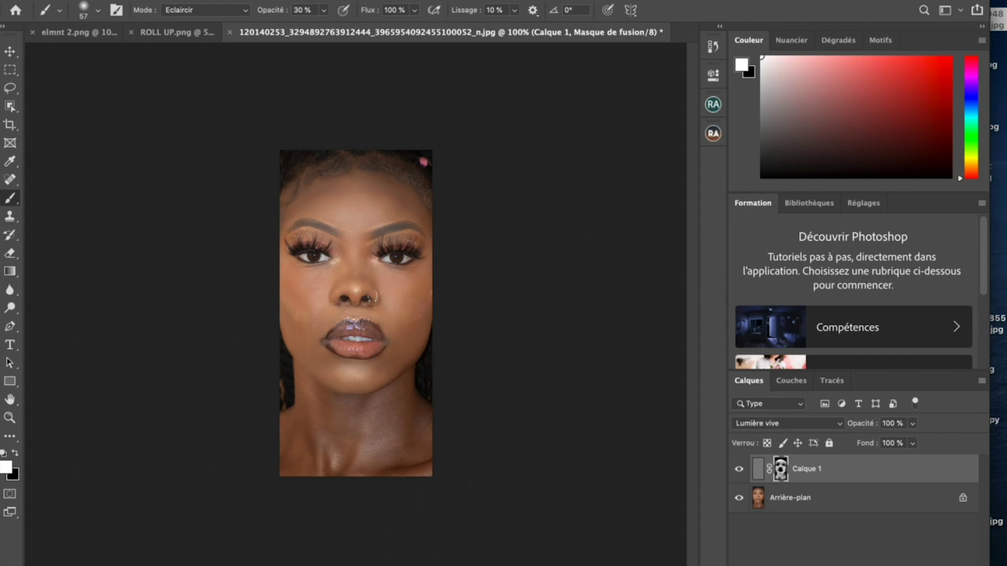
pyautogui.press('super+0')
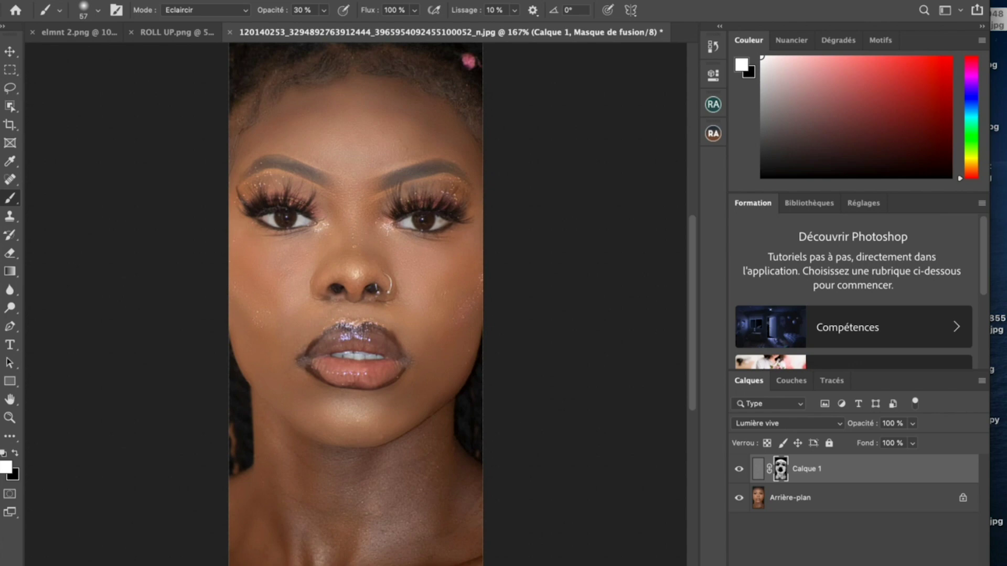
pyautogui.click(738, 469)
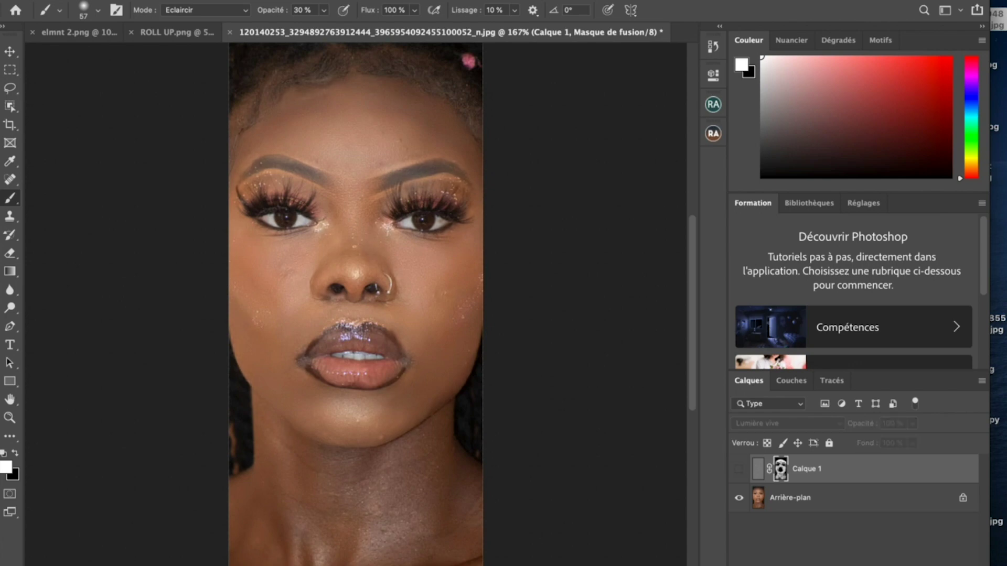
pyautogui.click(739, 469)
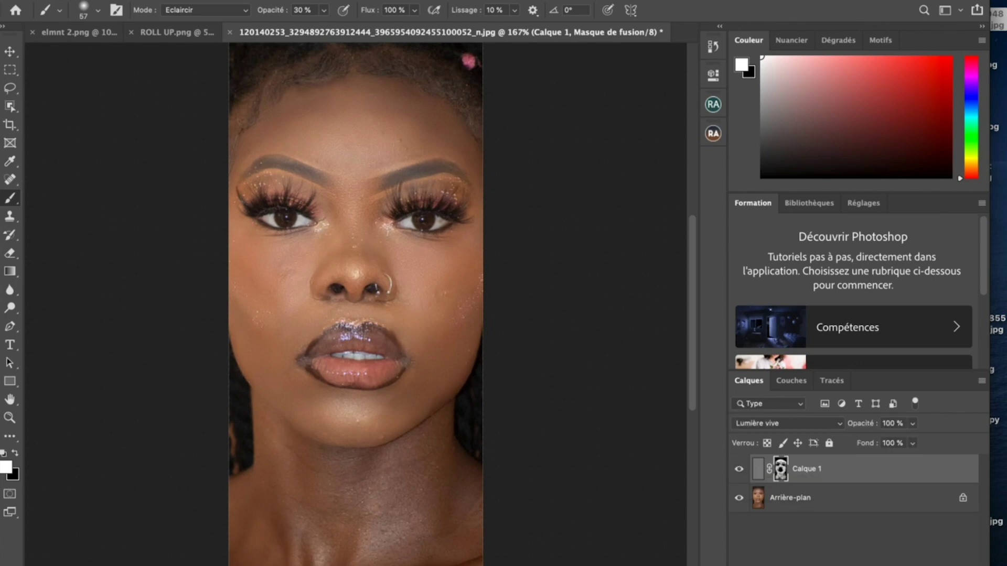
pyautogui.click(738, 470)
pyautogui.click(739, 469)
# Stamp all visible layers into a new merged layer above the masked smoothing layer.
pyautogui.press('super+plus')
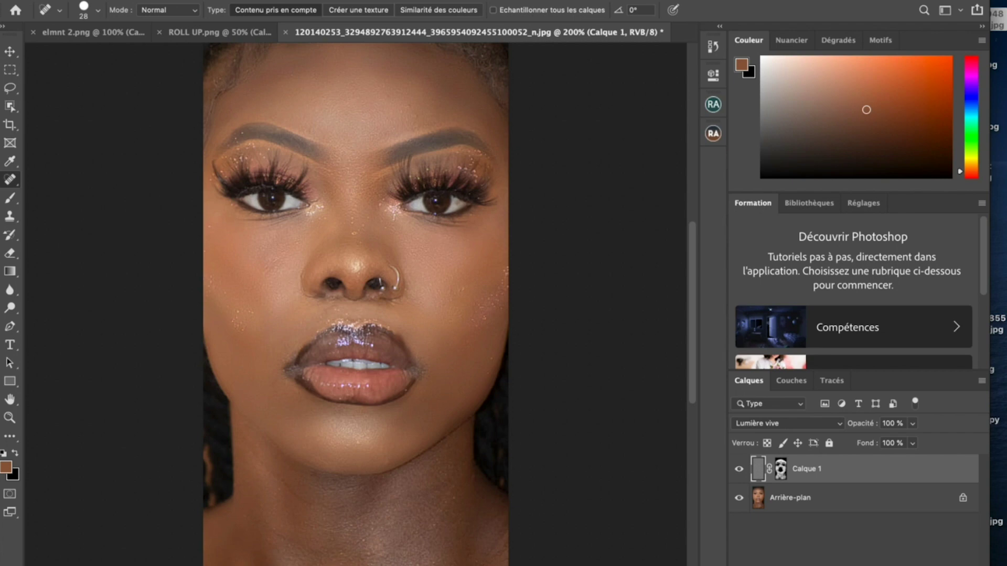
pyautogui.press('super+alt+shift+e')
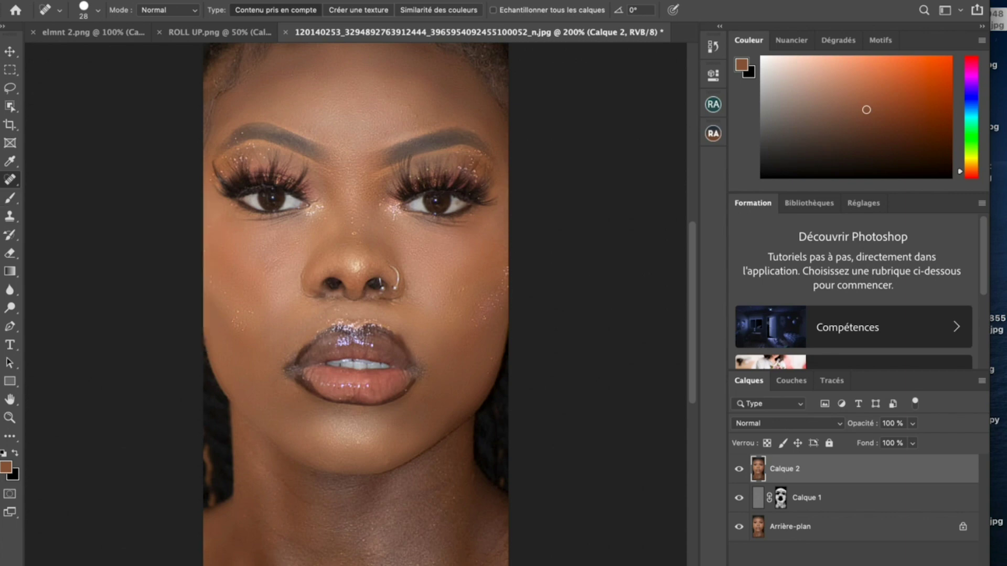
# Heal the small spots on the bridge of the nose using a 12 px spot healing brush on the merged layer.
pyautogui.rightClick(440, 282)
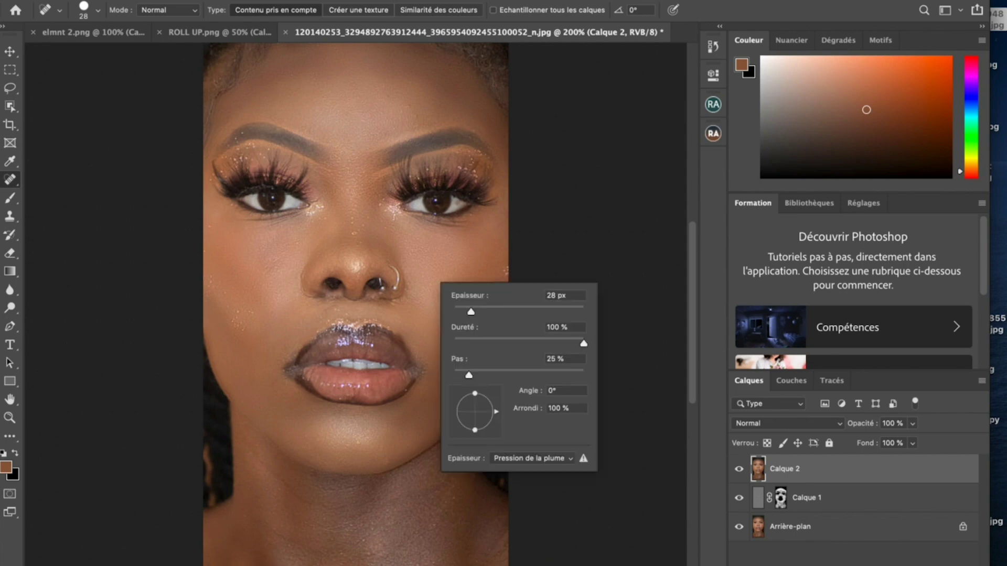
pyautogui.write('12')
pyautogui.press('Return')
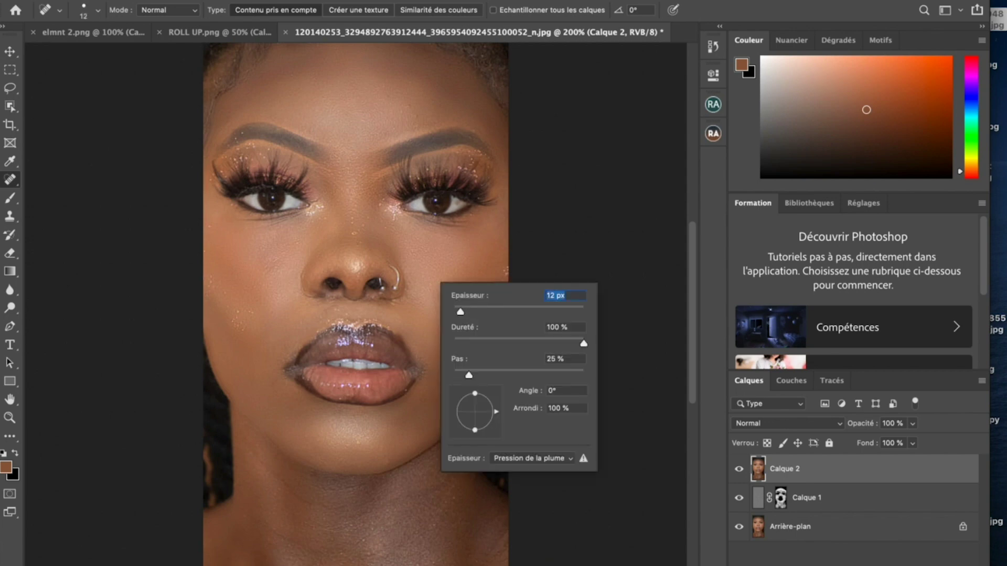
pyautogui.press('super+plus')
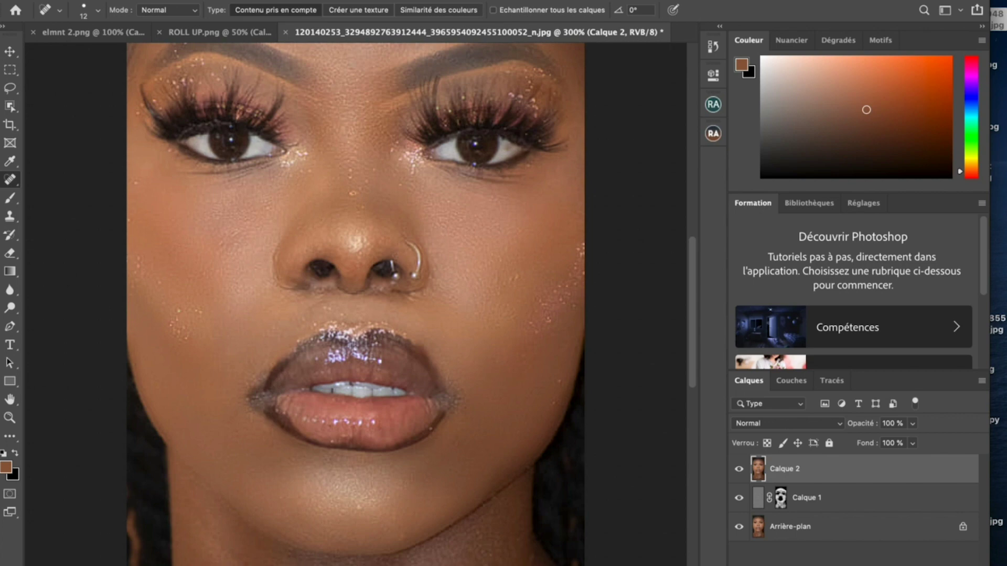
pyautogui.click(351, 177)
pyautogui.click(369, 181)
# Heal the specks on the cheeks, beside the nose and under the eyes with the spot healing brush at 10 px.
pyautogui.rightClick(388, 196)
pyautogui.write('7')
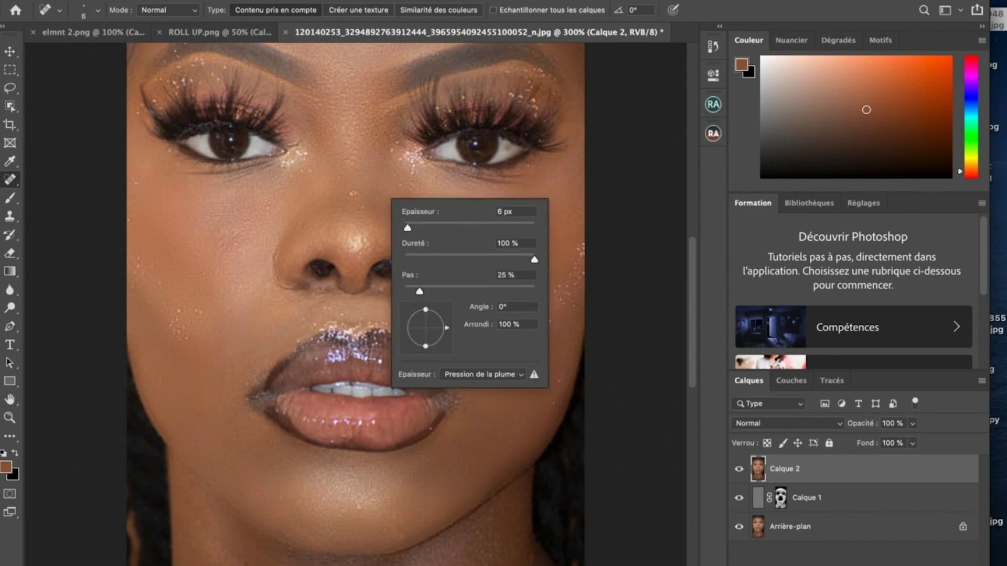
pyautogui.press('Return')
pyautogui.write('12')
pyautogui.press('Return')
pyautogui.press('Return')
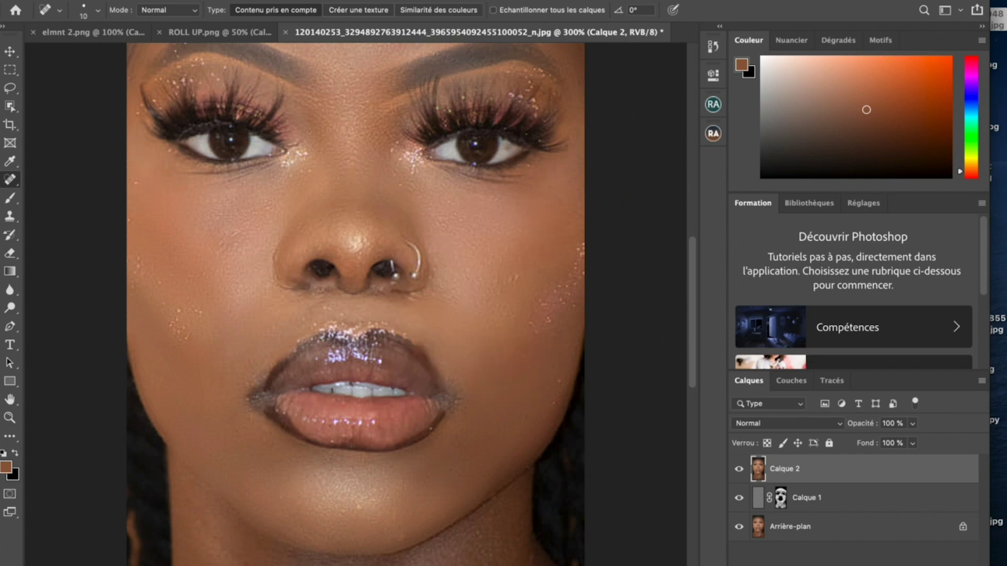
pyautogui.click(202, 311)
pyautogui.click(198, 310)
pyautogui.click(134, 181)
pyautogui.click(403, 183)
pyautogui.click(300, 173)
pyautogui.click(415, 172)
pyautogui.click(514, 276)
pyautogui.click(236, 289)
# Heal the glitter specks at the outer end of the eyebrow on the image's left side.
pyautogui.scroll(4, 356, 304)
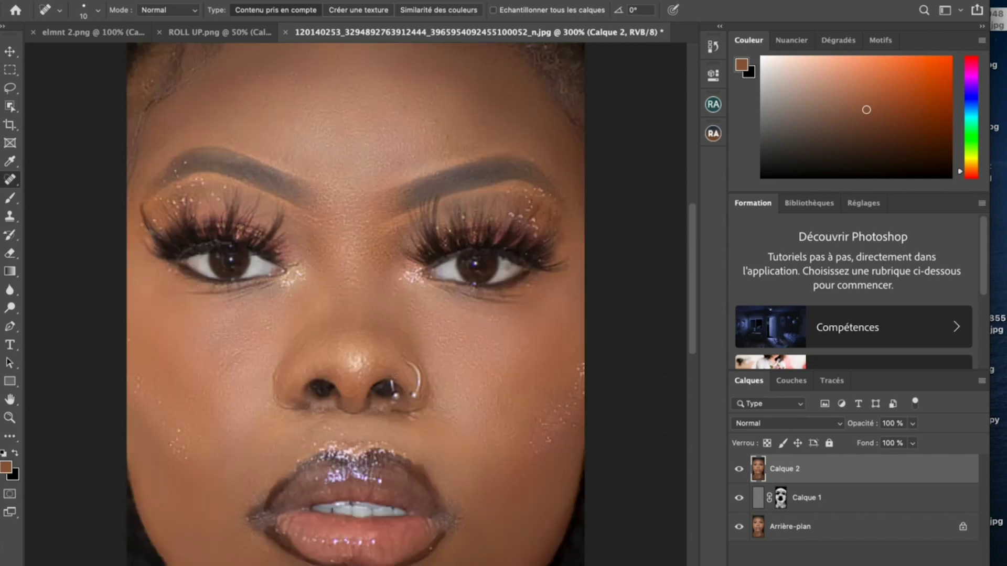
pyautogui.click(176, 174)
pyautogui.click(164, 178)
# Heal the glitter specks beneath the outer half of the right-hand eyebrow using the spot healing brush at 7 px.
pyautogui.rightClick(589, 309)
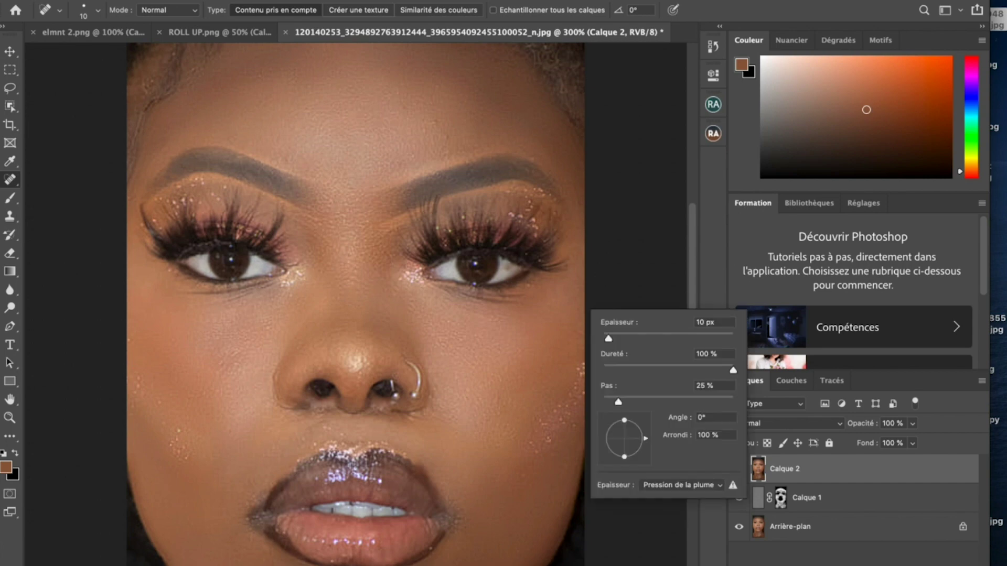
pyautogui.write('7')
pyautogui.press('Return')
pyautogui.press('Return')
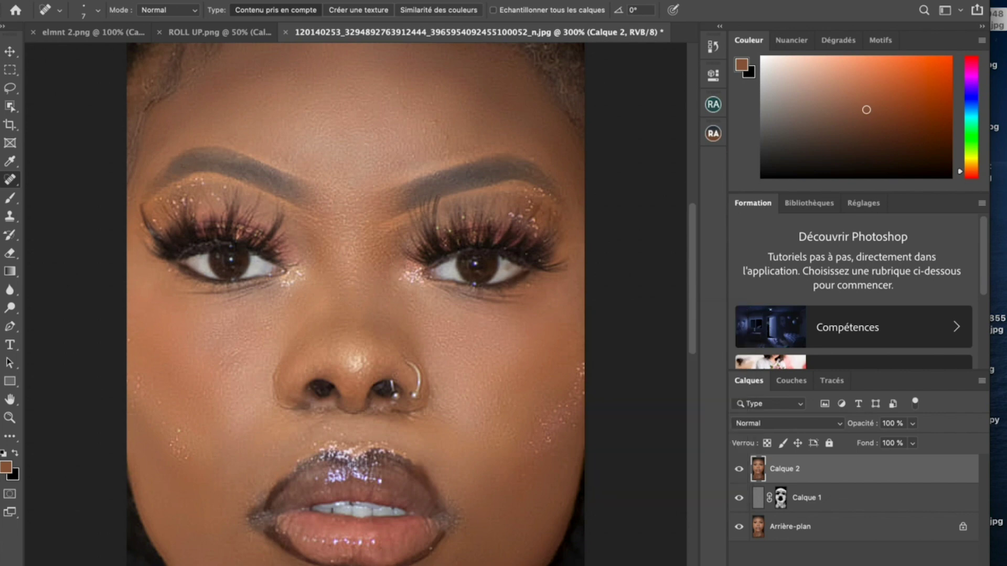
pyautogui.click(509, 182)
pyautogui.click(527, 189)
pyautogui.click(538, 190)
pyautogui.click(542, 196)
pyautogui.click(530, 193)
pyautogui.click(549, 197)
pyautogui.click(539, 192)
pyautogui.click(560, 211)
# Heal the glitter specks on the cheek at the image's left side with the spot healing brush.
pyautogui.scroll(-4, 355, 304)
pyautogui.hscroll(-5, 356, 304)
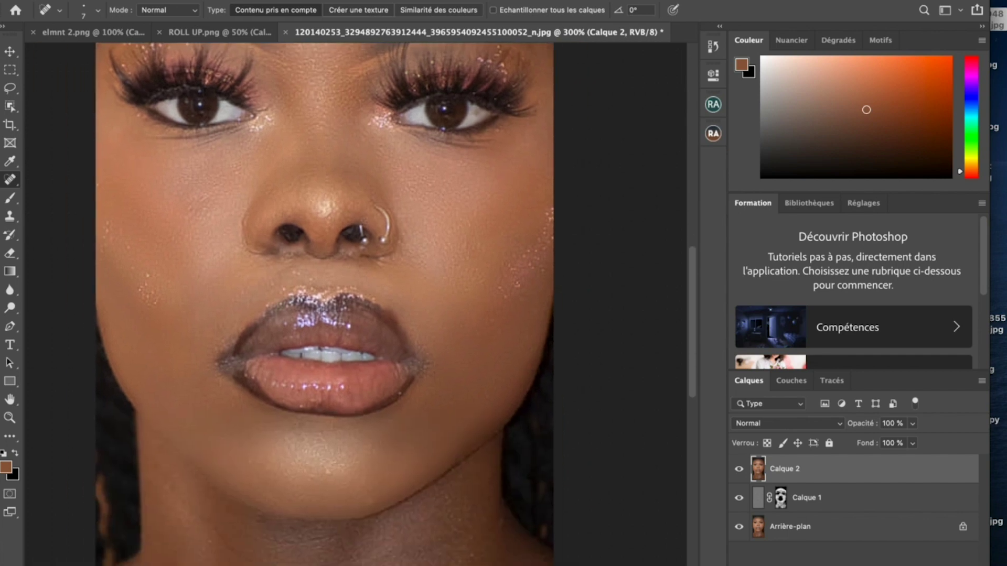
pyautogui.scroll(-3, 446, 304)
pyautogui.hscroll(4, 445, 304)
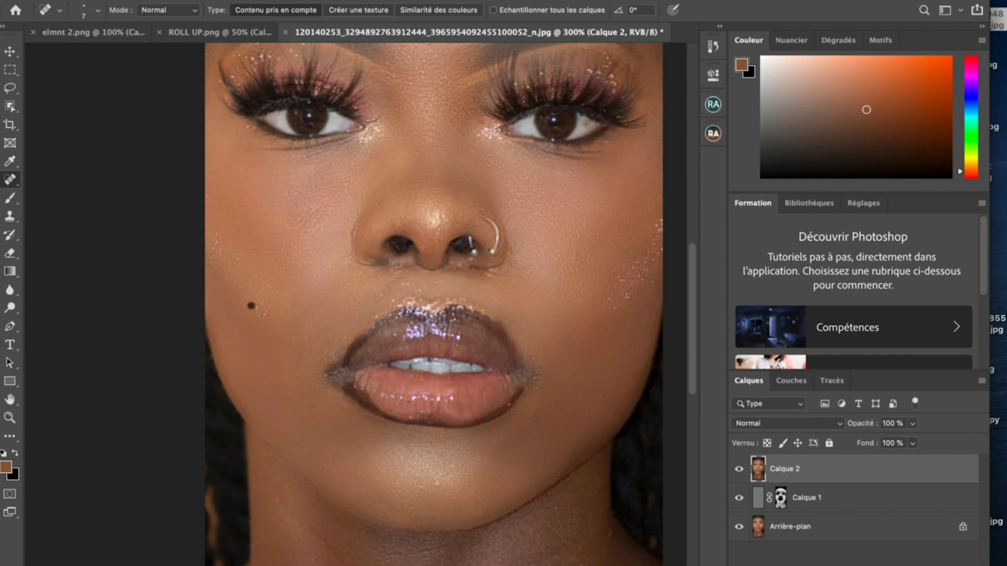
pyautogui.click(267, 276)
# Heal the pink glitter specks across the right-hand cheek out to the edge of the face.
pyautogui.click(614, 308)
pyautogui.click(610, 299)
pyautogui.click(622, 278)
pyautogui.click(616, 275)
pyautogui.click(639, 275)
pyautogui.click(631, 268)
pyautogui.click(647, 267)
pyautogui.click(644, 262)
pyautogui.click(637, 261)
pyautogui.click(632, 264)
pyautogui.click(661, 225)
pyautogui.click(647, 249)
pyautogui.click(651, 244)
pyautogui.click(659, 247)
pyautogui.click(654, 260)
pyautogui.click(660, 248)
# Heal the marks on the chin and near the left-hand mouth corner, and set the healing brush size to 15 px.
pyautogui.click(483, 510)
pyautogui.click(340, 350)
pyautogui.rightClick(341, 335)
pyautogui.moveTo(356, 362); pyautogui.dragTo(368, 362)
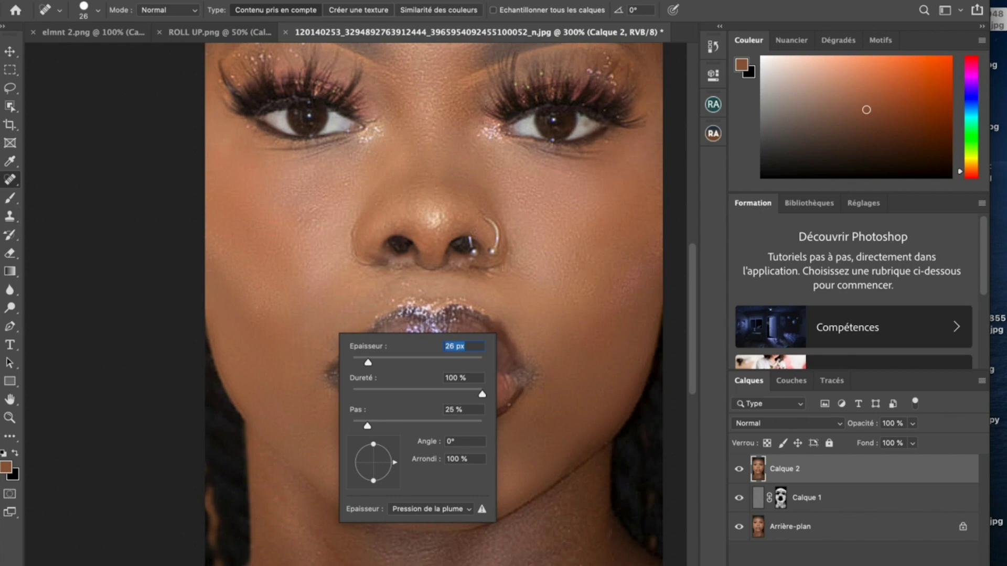
pyautogui.press('Return')
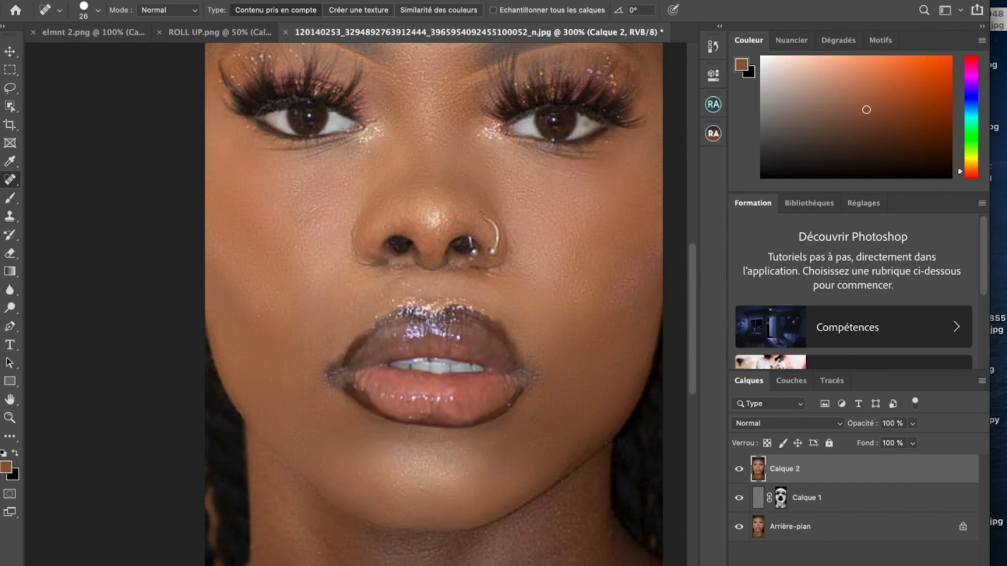
pyautogui.rightClick(318, 335)
pyautogui.moveTo(345, 364); pyautogui.dragTo(338, 364)
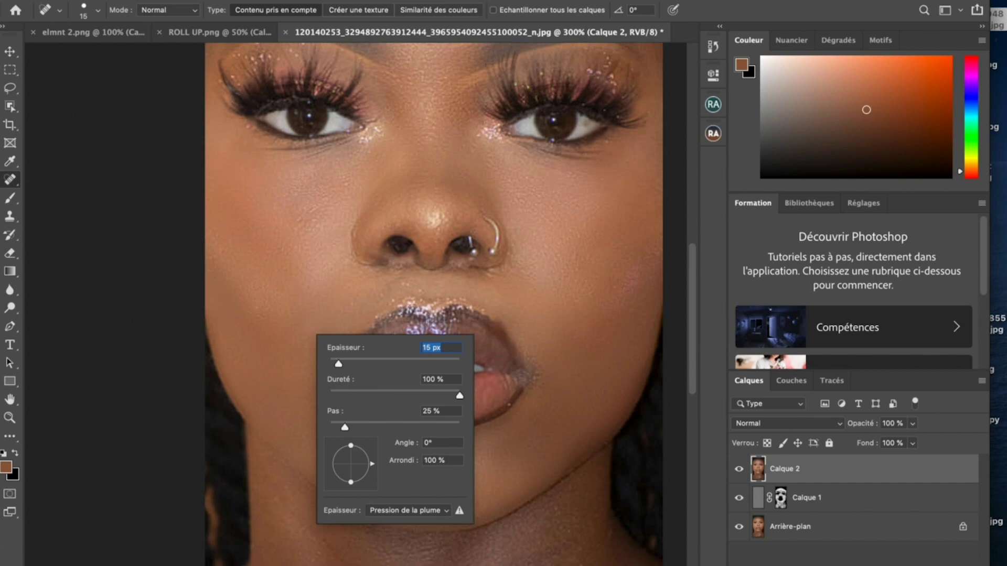
pyautogui.press('Return')
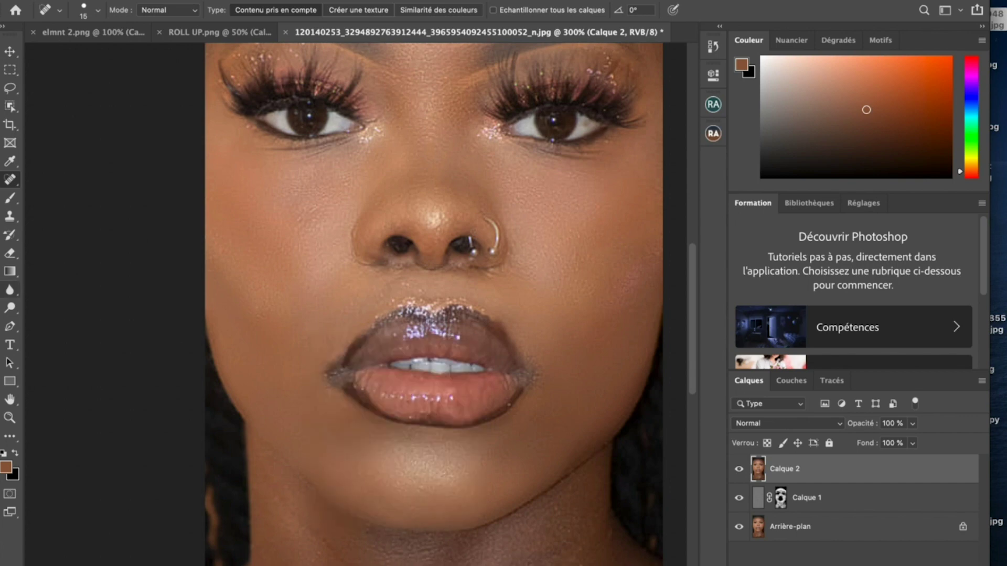
# Clean the smudged lip liner around both corners of the mouth using a 13 px Clone Stamp.
pyautogui.press('s')
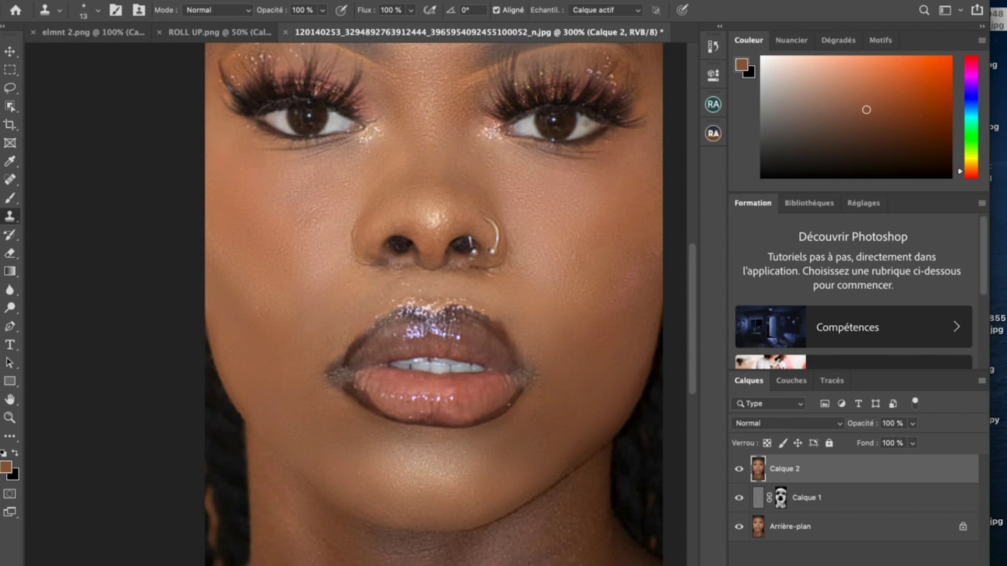
pyautogui.click(336, 362)
pyautogui.click(330, 366)
pyautogui.click(332, 376)
pyautogui.click(334, 369)
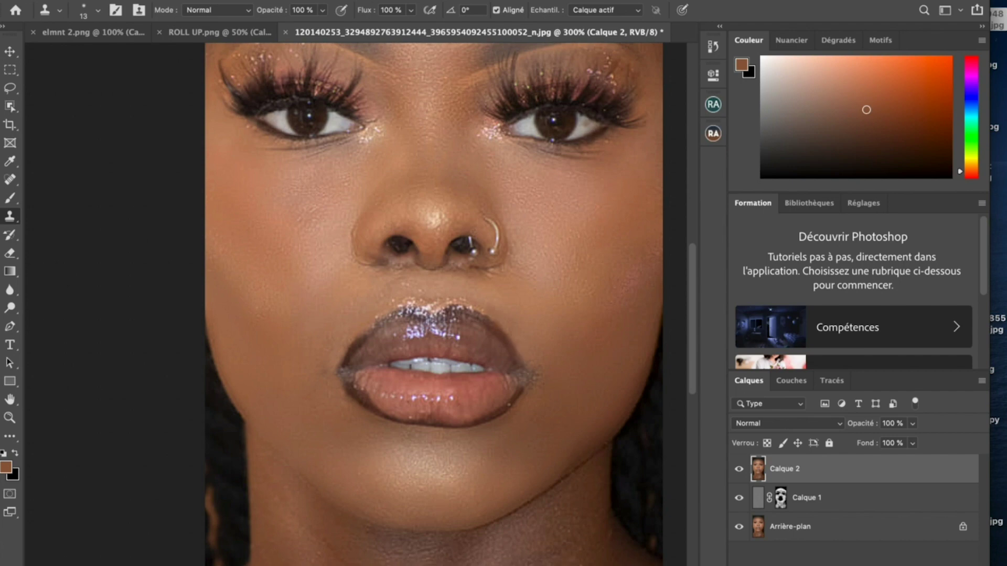
pyautogui.click(533, 366)
pyautogui.scroll(-5, 530, 344)
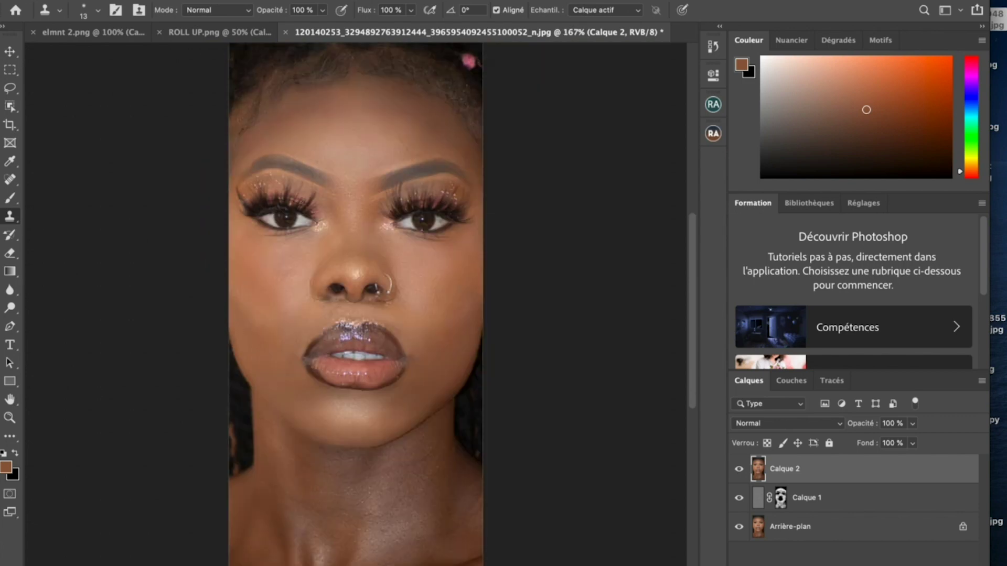
# Retouch the inside of the left-hand nostril with the Clone Stamp reduced to 4 px.
pyautogui.scroll(5, 356, 317)
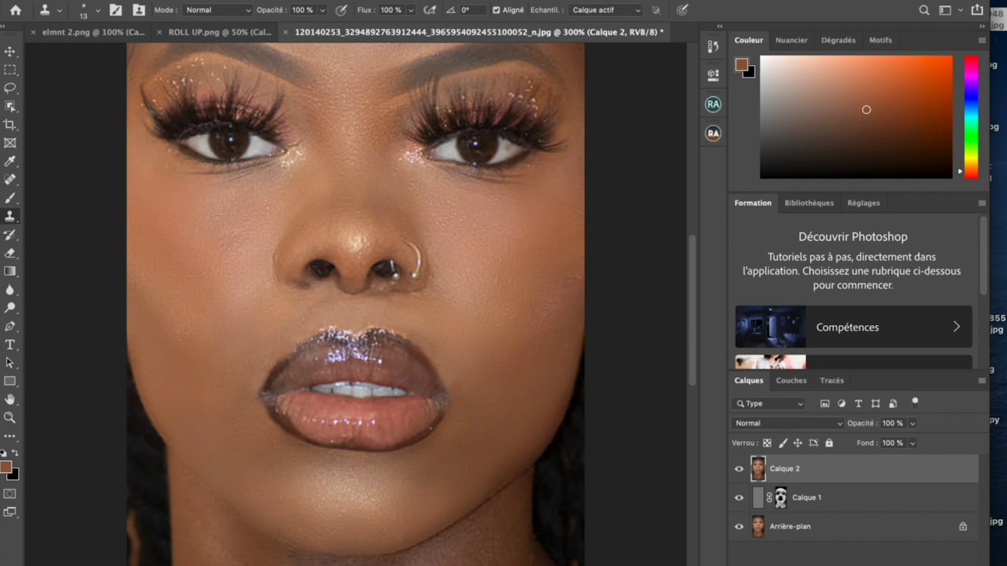
pyautogui.press('v')
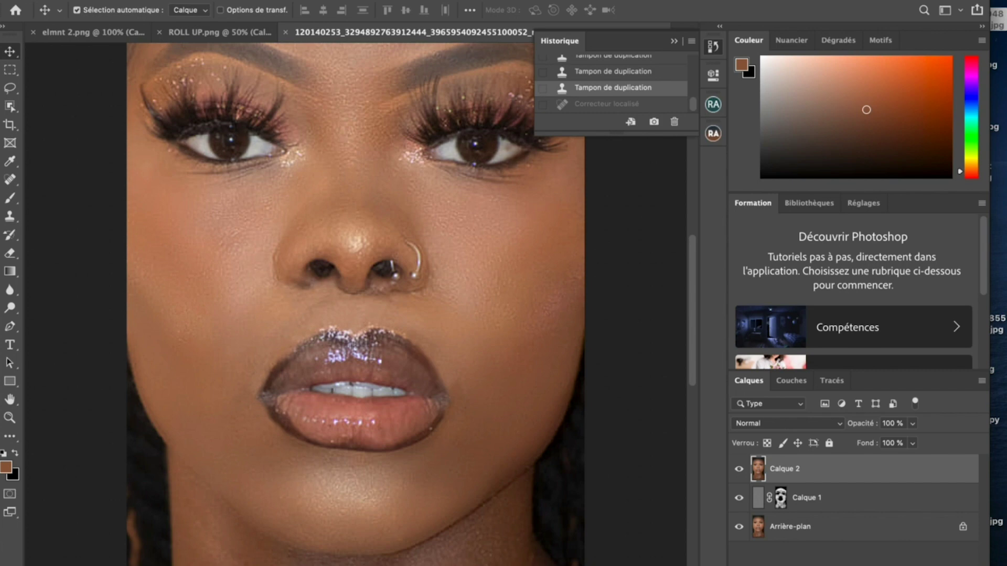
pyautogui.press('super+plus')
pyautogui.press('super+plus')
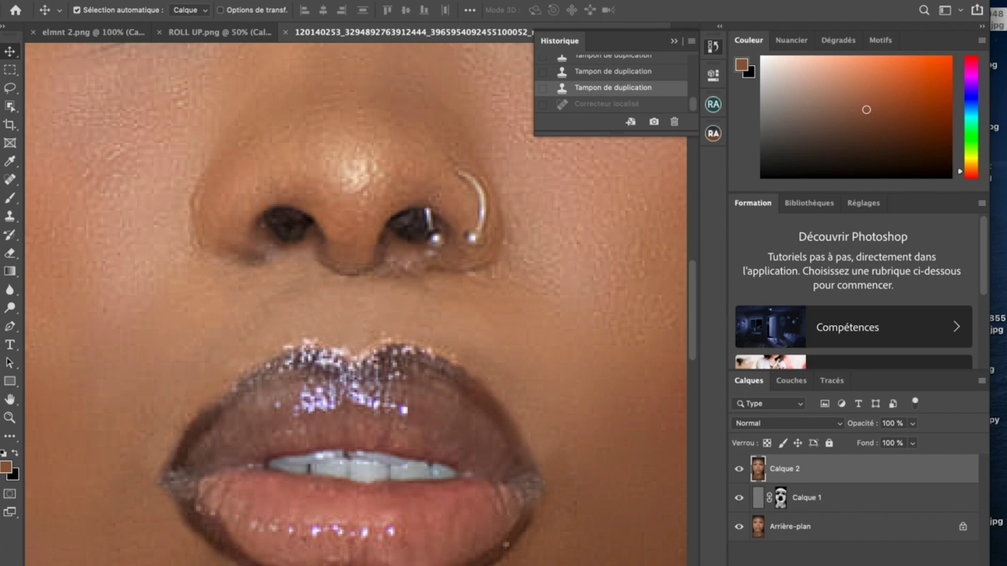
pyautogui.click(9, 216)
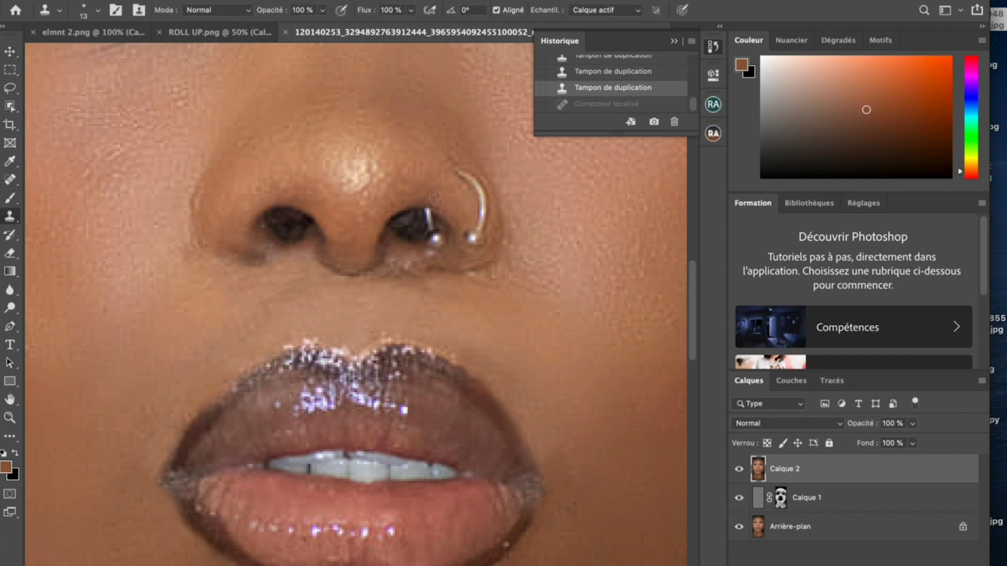
pyautogui.rightClick(193, 275)
pyautogui.moveTo(269, 309); pyautogui.dragTo(265, 310)
pyautogui.click(336, 291)
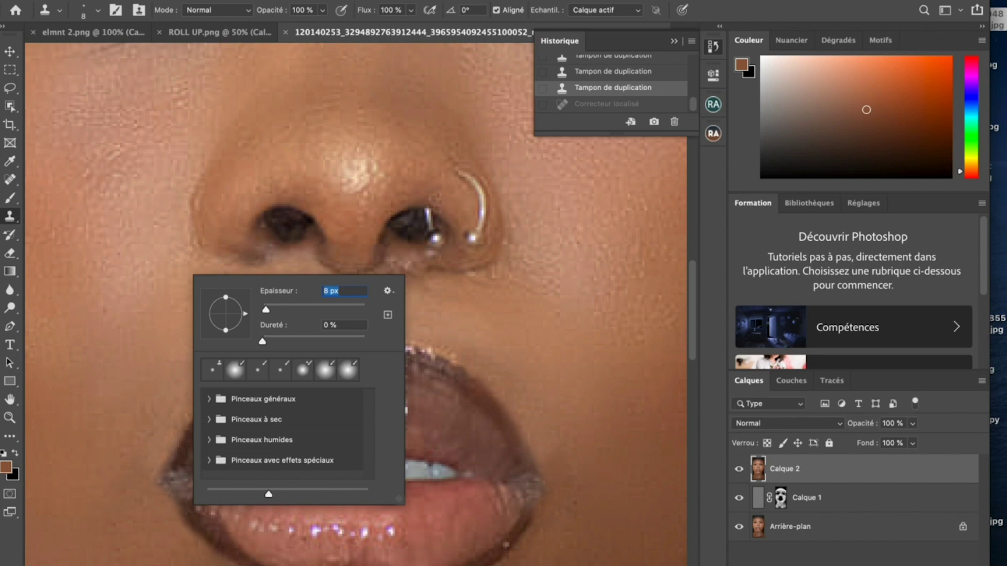
pyautogui.moveTo(266, 310); pyautogui.dragTo(264, 310)
pyautogui.press('Return')
pyautogui.click(297, 215)
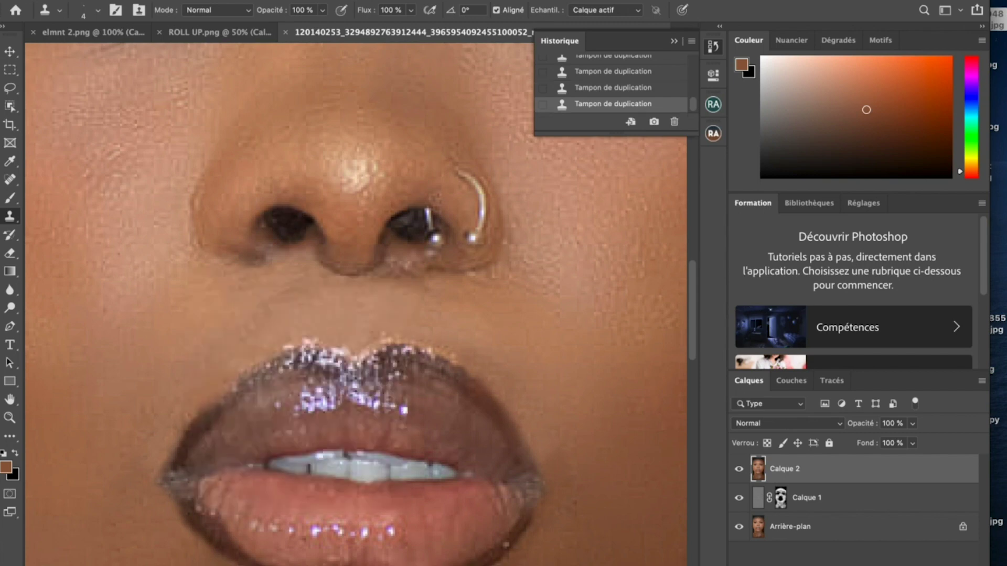
# Undo the last nostril retouching and clone dark tone inside the left-hand nostril again.
pyautogui.press('super+z')
pyautogui.press('super+z')
pyautogui.click(295, 230)
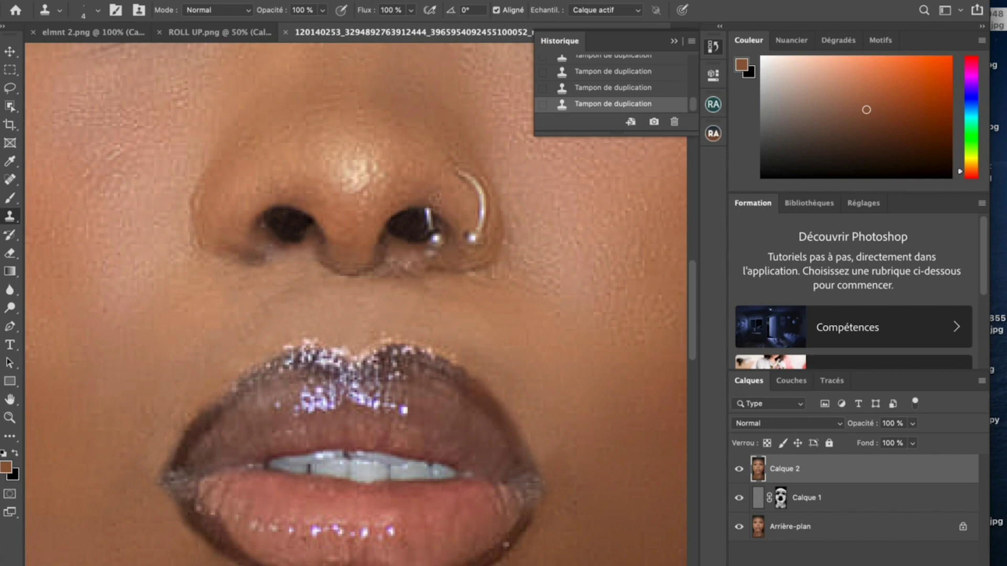
pyautogui.press('super+0')
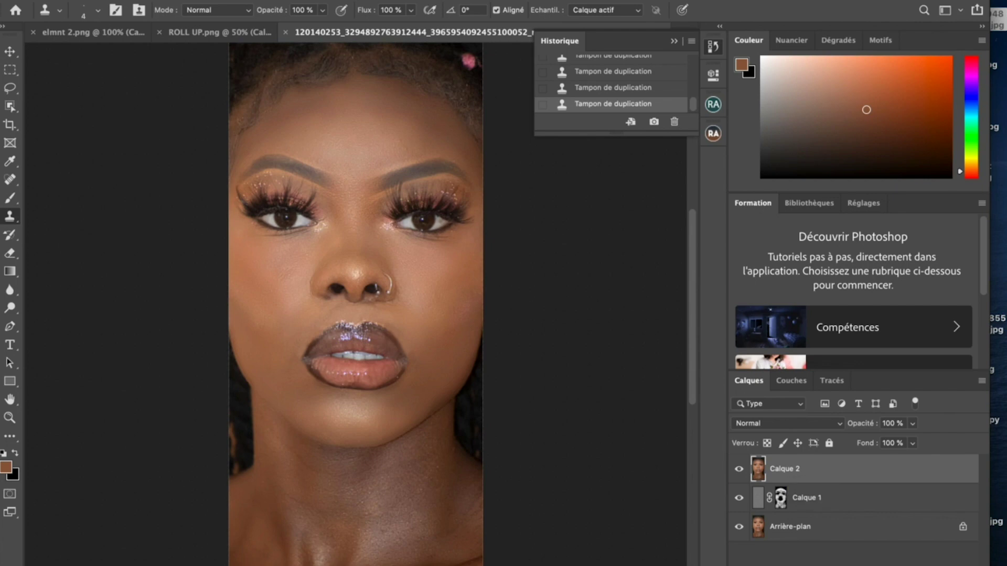
# Add a Curves adjustment layer above the merged layer and pull the RGB curve's midtones down to darken the portrait.
pyautogui.click(850, 565)
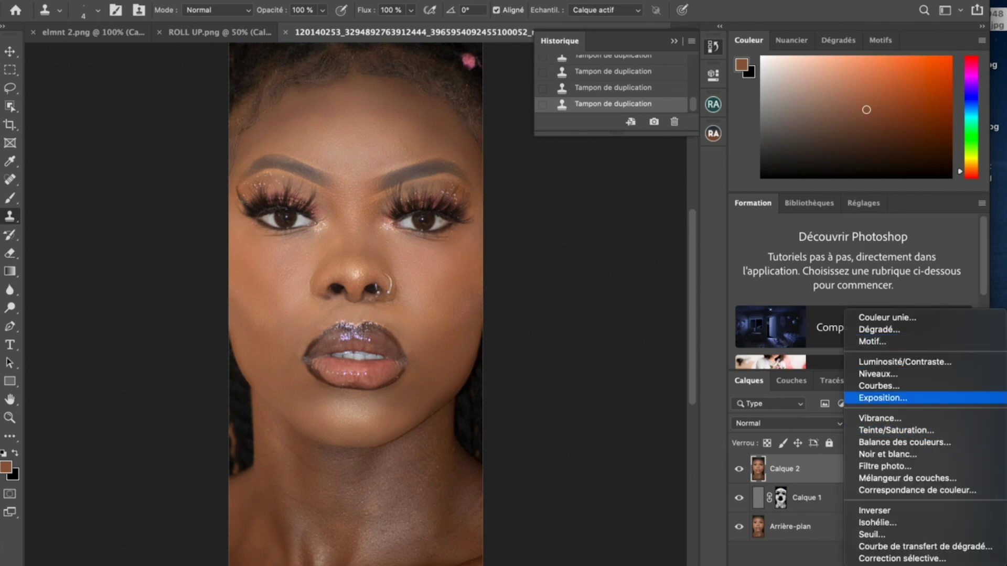
pyautogui.click(879, 386)
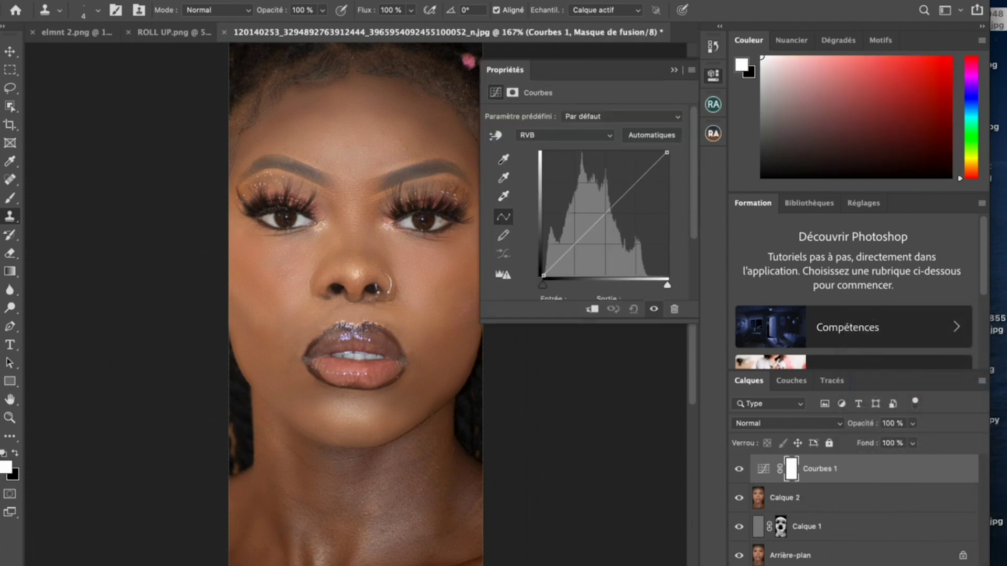
pyautogui.moveTo(608, 210); pyautogui.dragTo(613, 226)
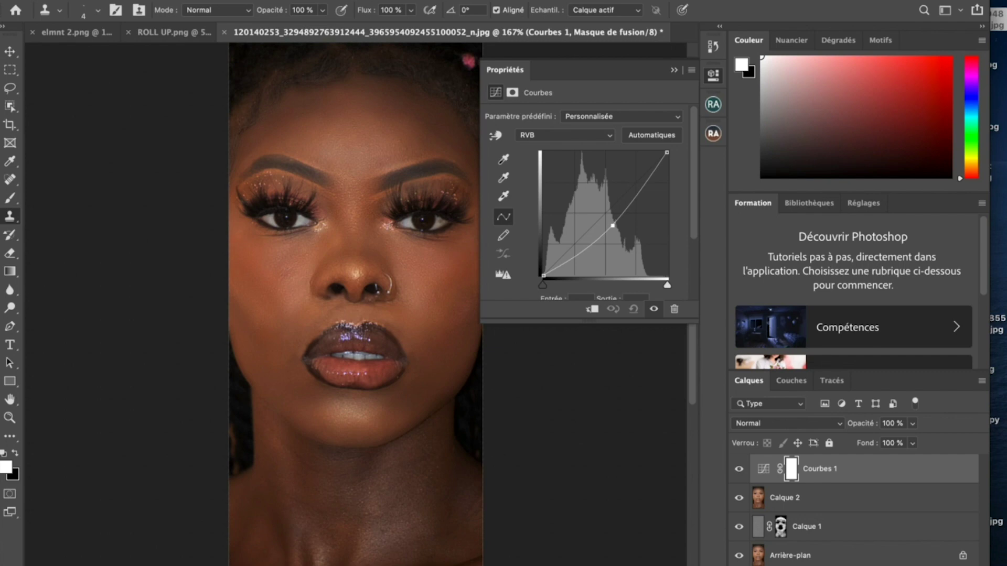
pyautogui.click(674, 70)
pyautogui.click(763, 469)
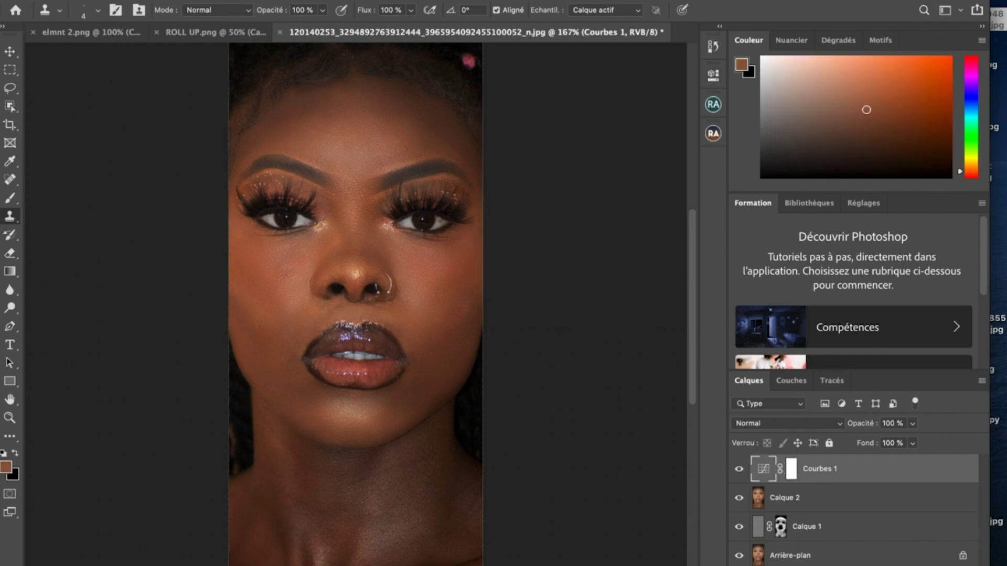
# Rename the darkening Curves layer as burn.
pyautogui.doubleClick(819, 469)
pyautogui.write('burn')
pyautogui.press('Return')
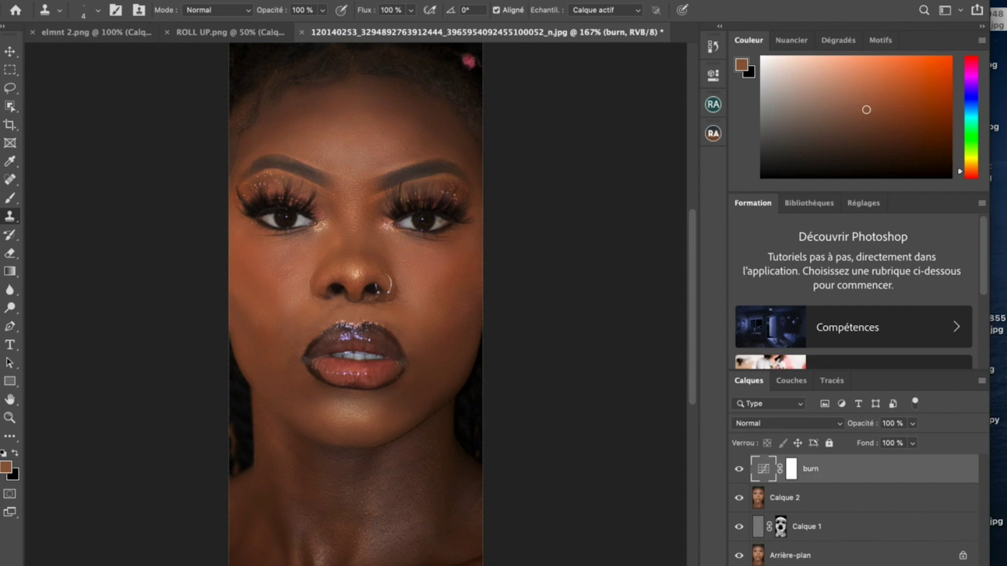
# Add another Curves adjustment layer above burn and raise the RGB curve's midtones to brighten the portrait.
pyautogui.click(854, 565)
pyautogui.click(879, 385)
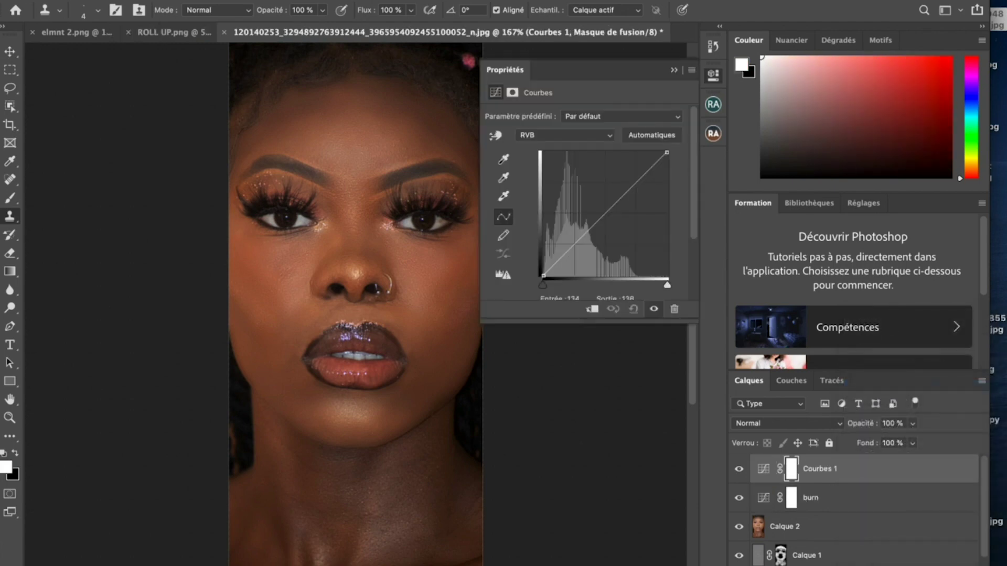
pyautogui.moveTo(607, 213); pyautogui.dragTo(593, 204)
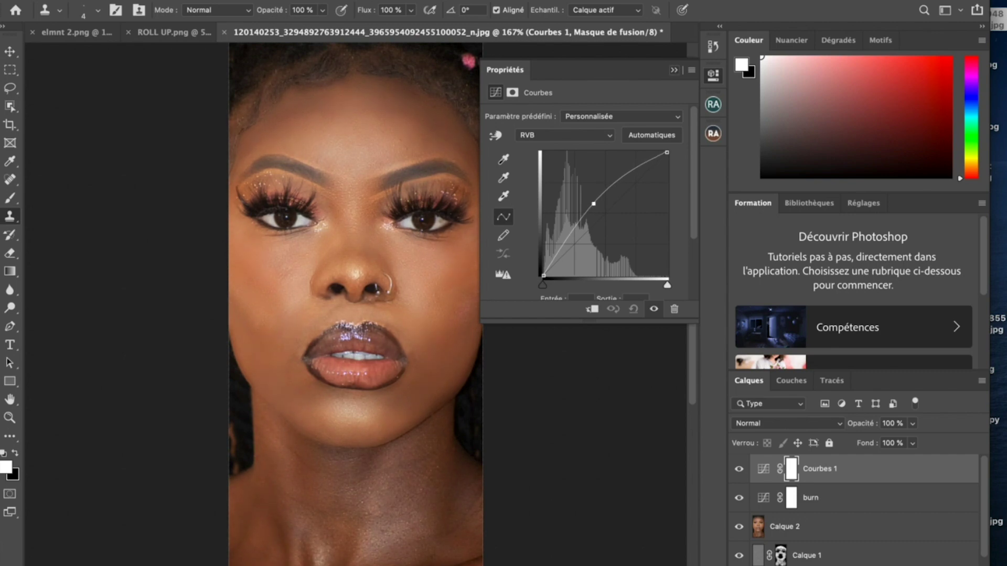
pyautogui.click(673, 70)
# Rename the brightening Curves layer as DOGDE.
pyautogui.doubleClick(820, 469)
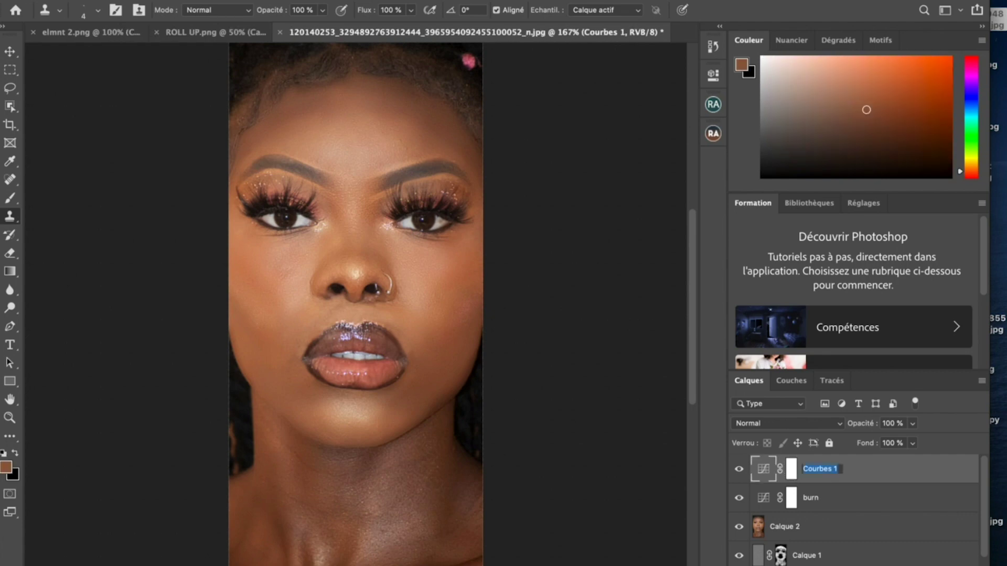
pyautogui.write('DOGDE')
pyautogui.press('Return')
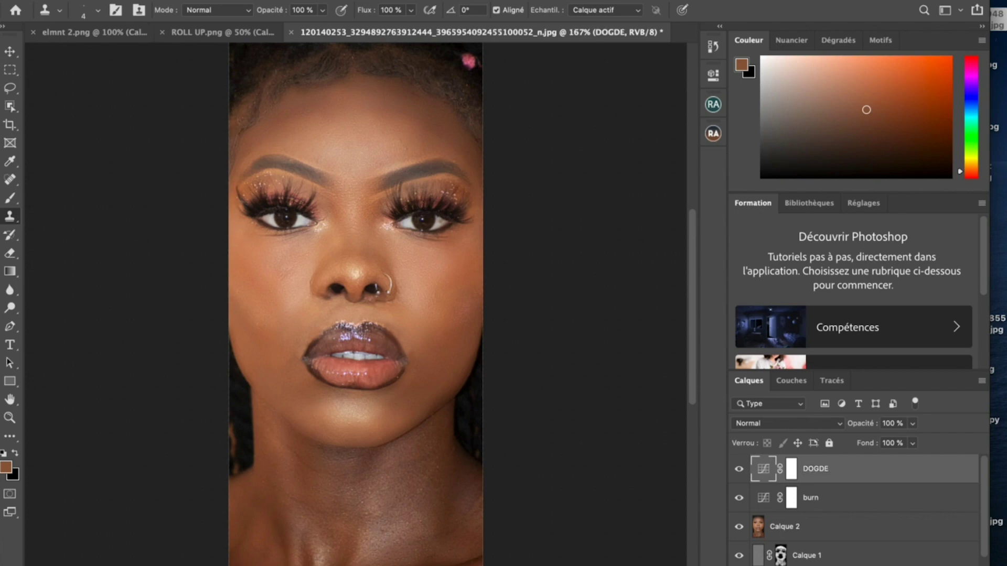
# Invert the layer masks of the burn and DOGDE Curves layers to black, hiding both effects.
pyautogui.click(739, 469)
pyautogui.click(739, 468)
pyautogui.click(791, 497)
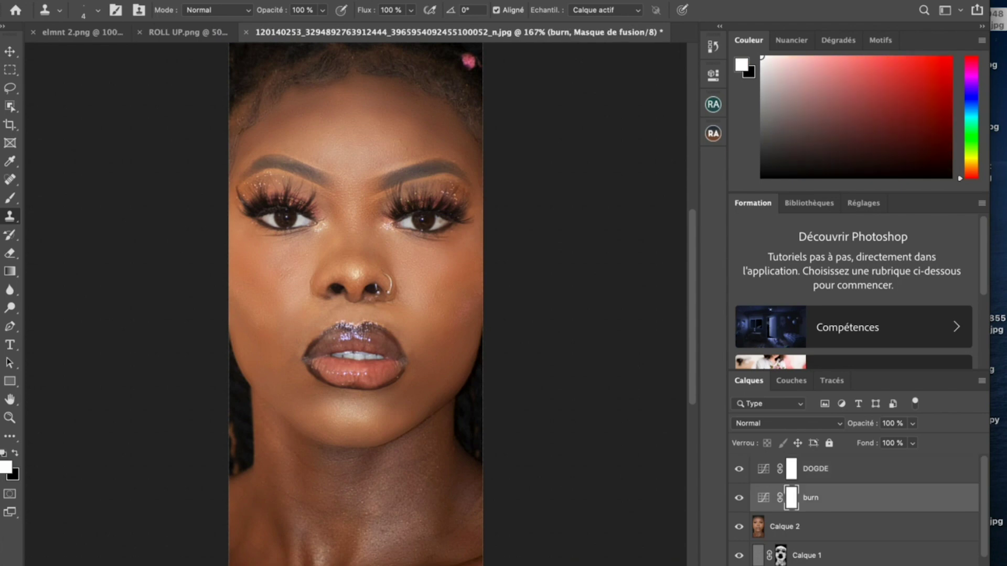
pyautogui.hotkey('ctrl', 'i')
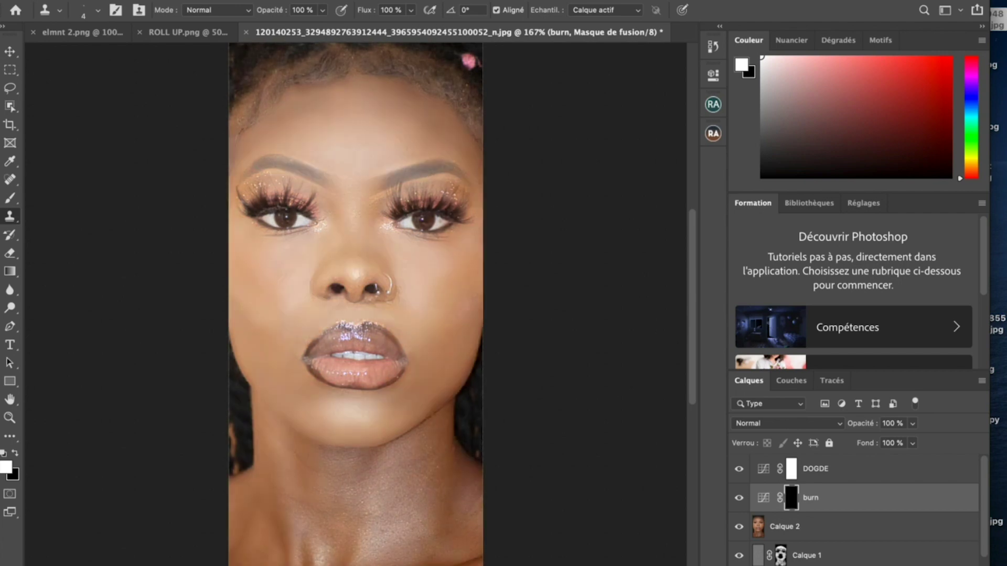
pyautogui.click(791, 469)
pyautogui.hotkey('ctrl', 'i')
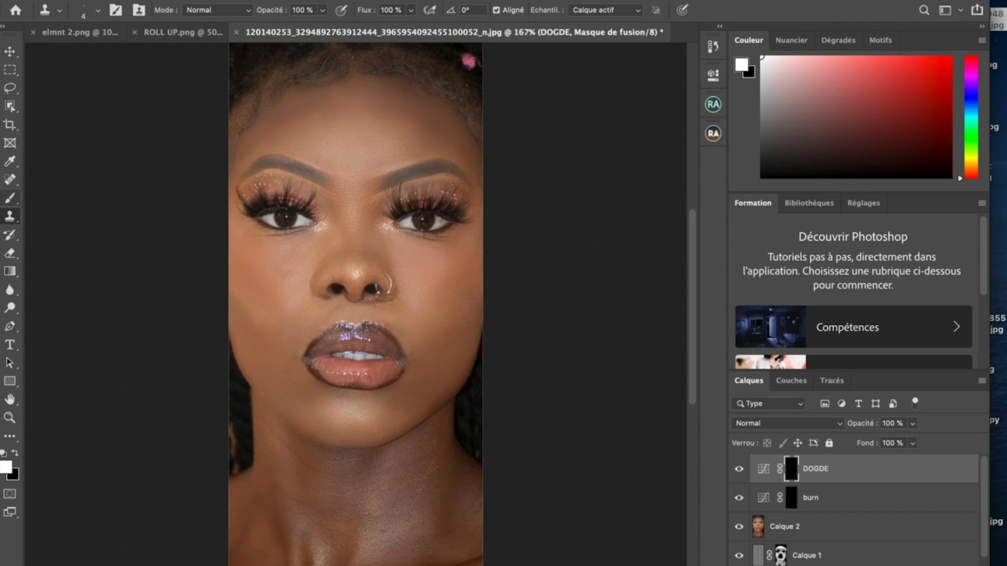
# Activate the Brush and add a Black & White adjustment layer on top, with Reds at -26 and Yellows lowered to darken the skin.
pyautogui.click(10, 198)
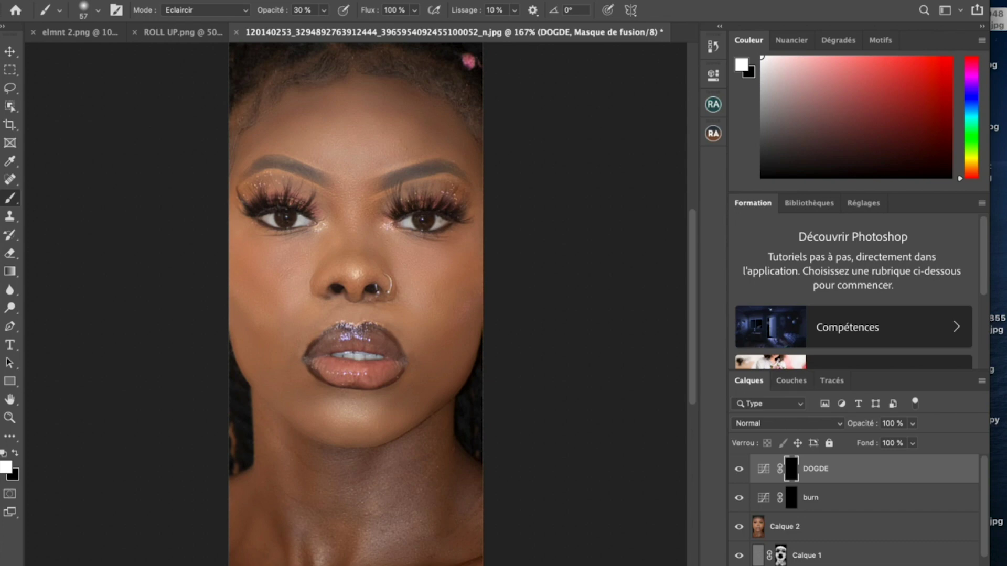
pyautogui.click(852, 565)
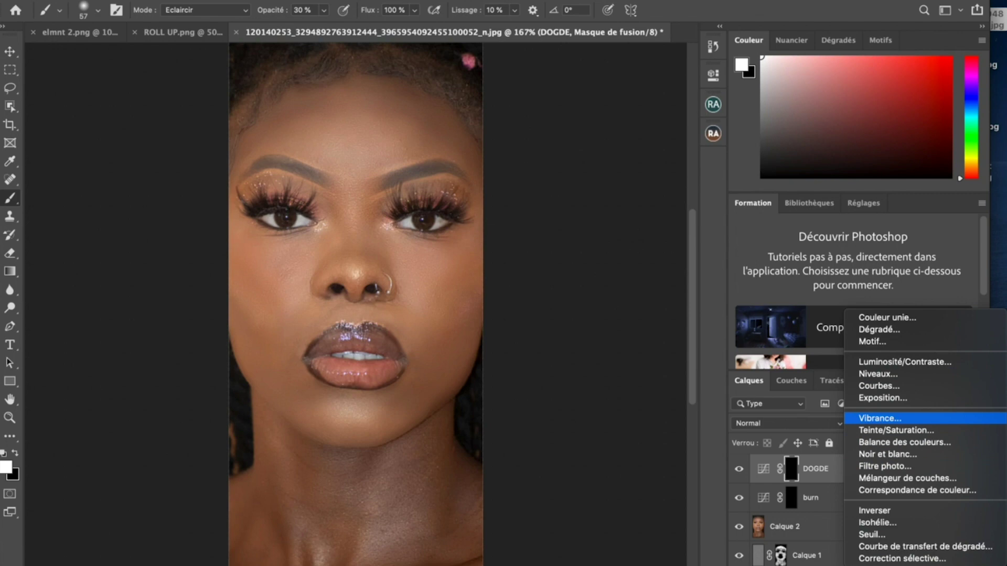
pyautogui.click(888, 454)
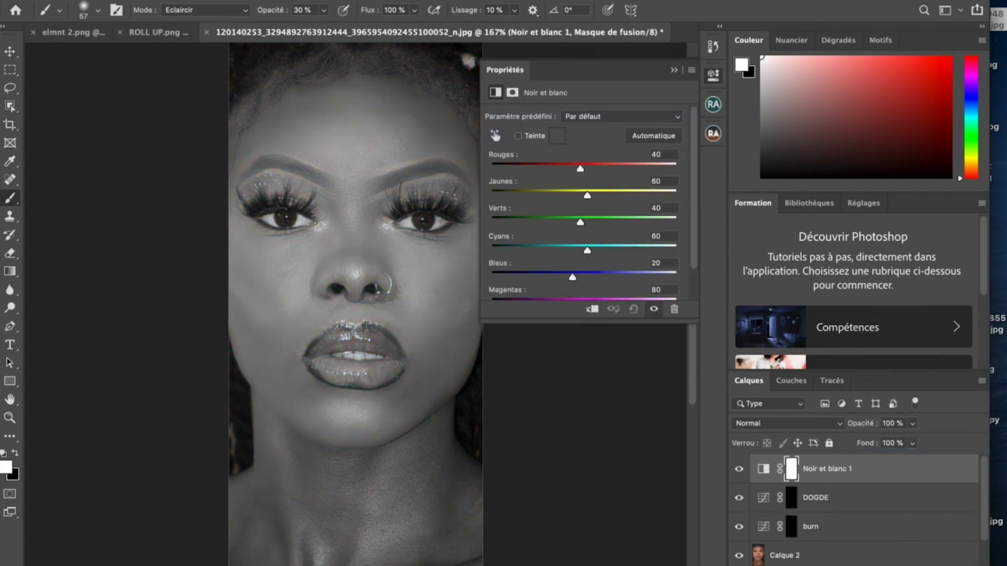
pyautogui.moveTo(580, 169); pyautogui.dragTo(558, 195)
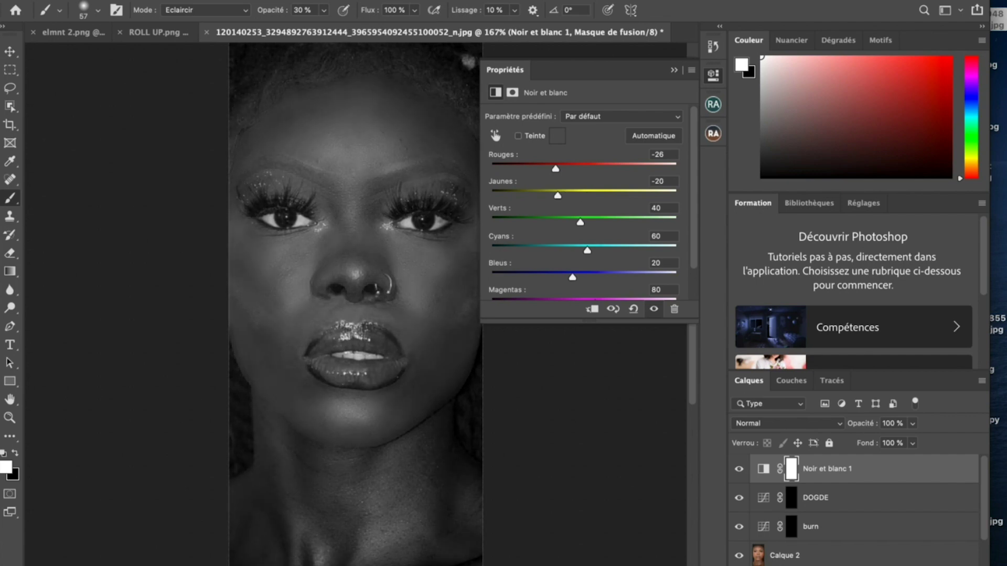
pyautogui.moveTo(558, 195); pyautogui.dragTo(555, 195)
pyautogui.click(674, 70)
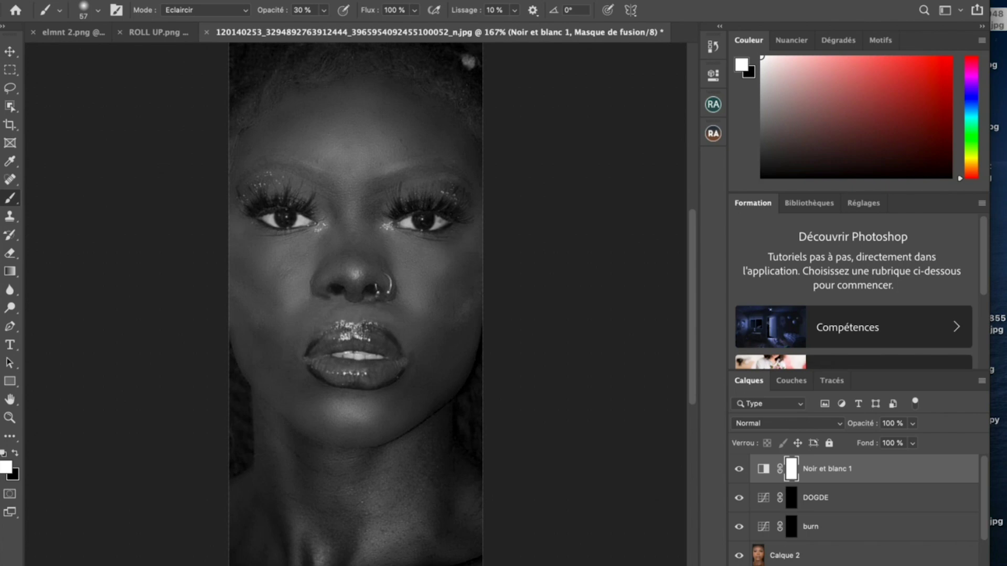
# Paint in white on the burn layer's mask at 3% brush opacity to deepen the shadow areas of the face.
pyautogui.click(791, 526)
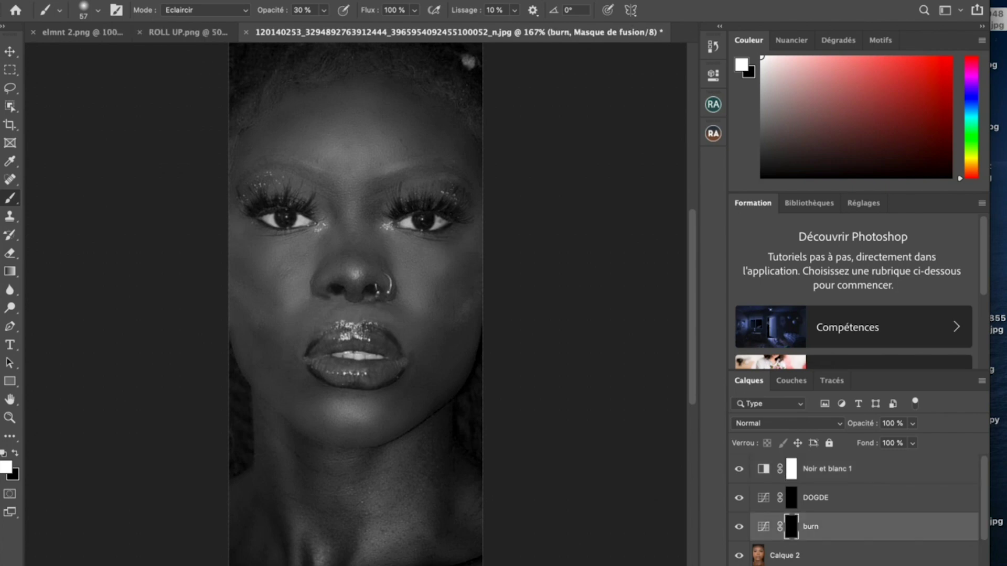
pyautogui.click(324, 10)
pyautogui.moveTo(322, 27); pyautogui.dragTo(307, 26)
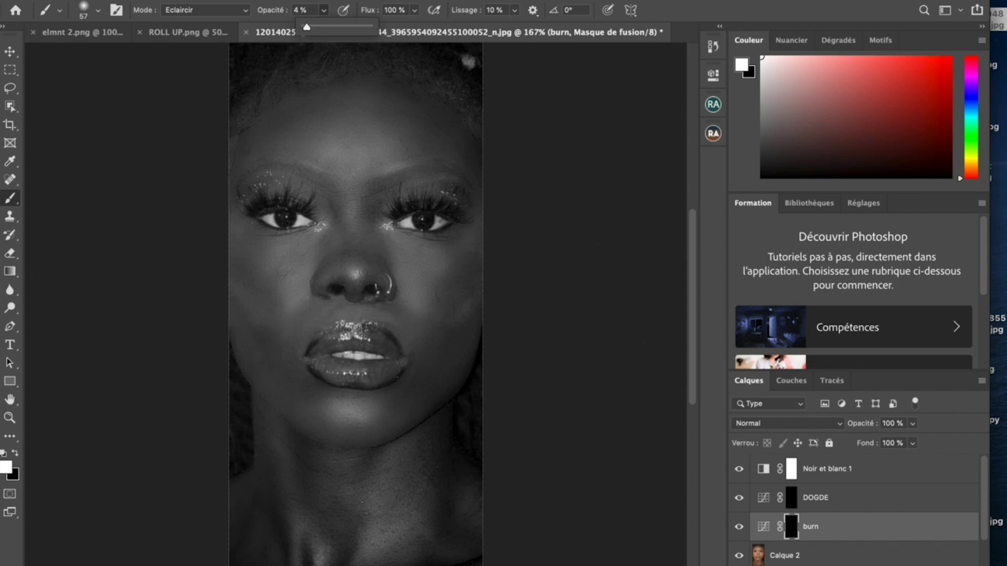
pyautogui.moveTo(306, 27); pyautogui.dragTo(306, 27)
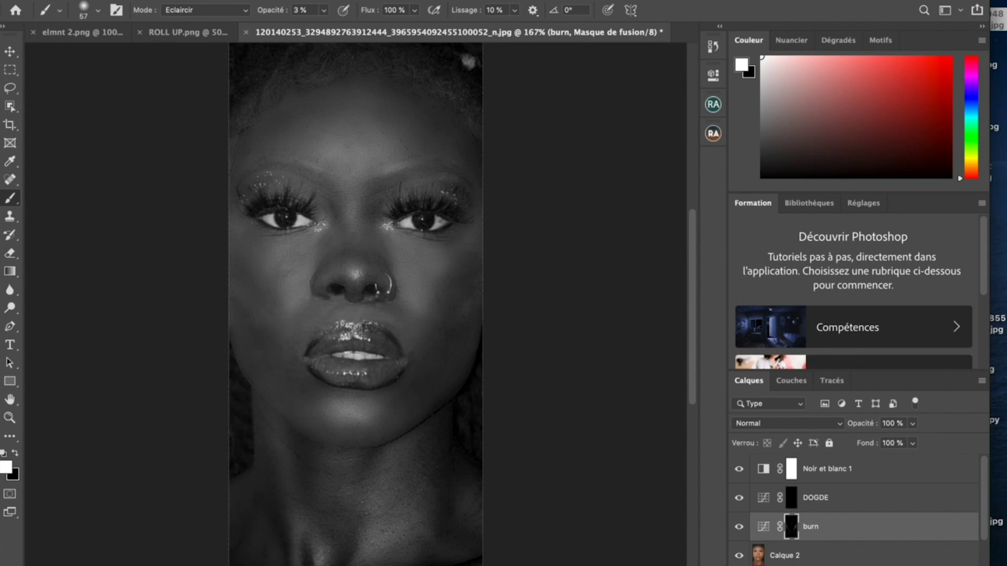
# Reduce the brush size to 45 px and paint in white on the DOGDE mask to lighten the cheek.
pyautogui.rightClick(433, 368)
pyautogui.moveTo(531, 403); pyautogui.dragTo(525, 403)
pyautogui.press('Return')
pyautogui.click(791, 497)
pyautogui.click(273, 270)
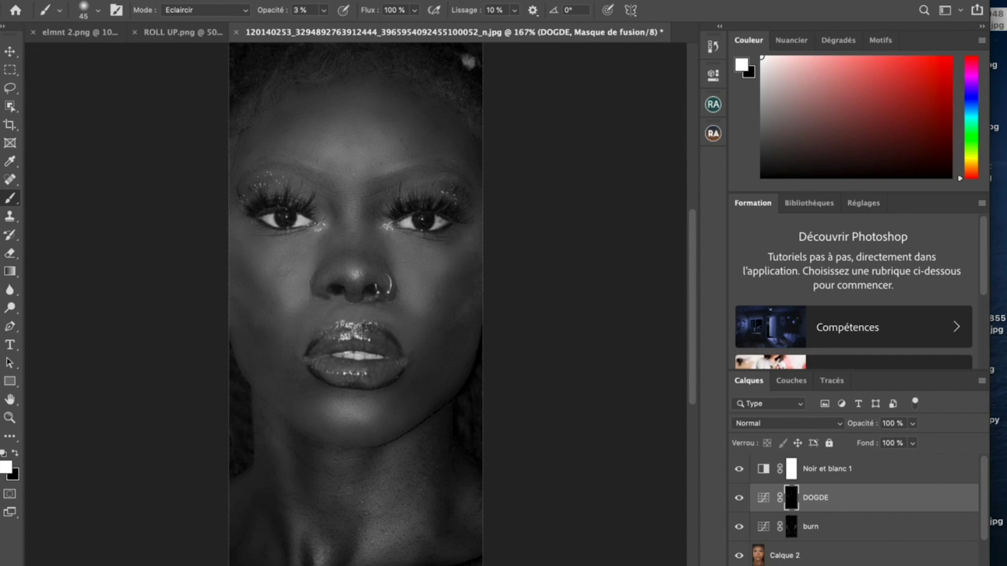
# Compare the portrait with and without the Black & White layer, and leave that layer hidden.
pyautogui.click(739, 468)
pyautogui.click(739, 468)
pyautogui.click(739, 469)
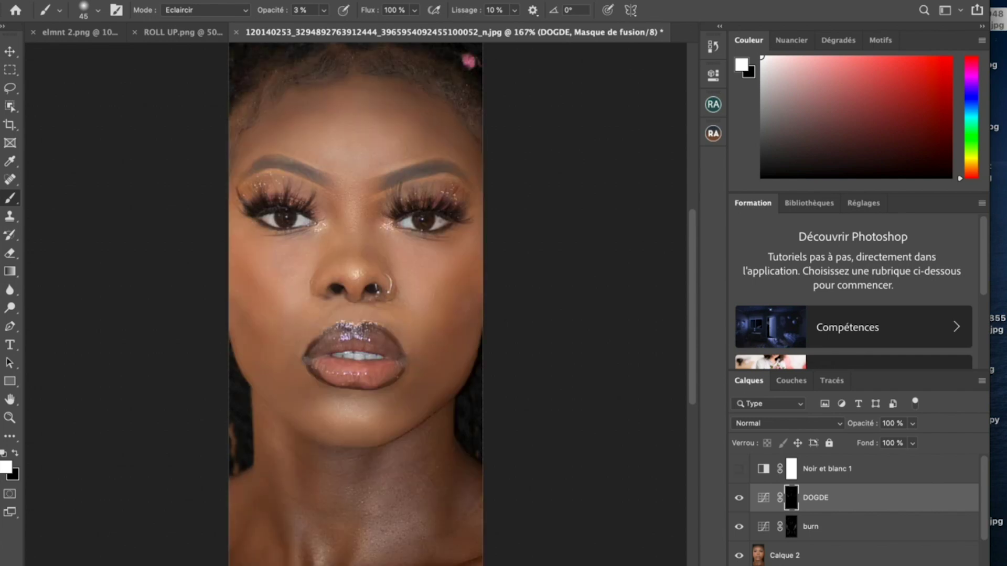
pyautogui.click(739, 469)
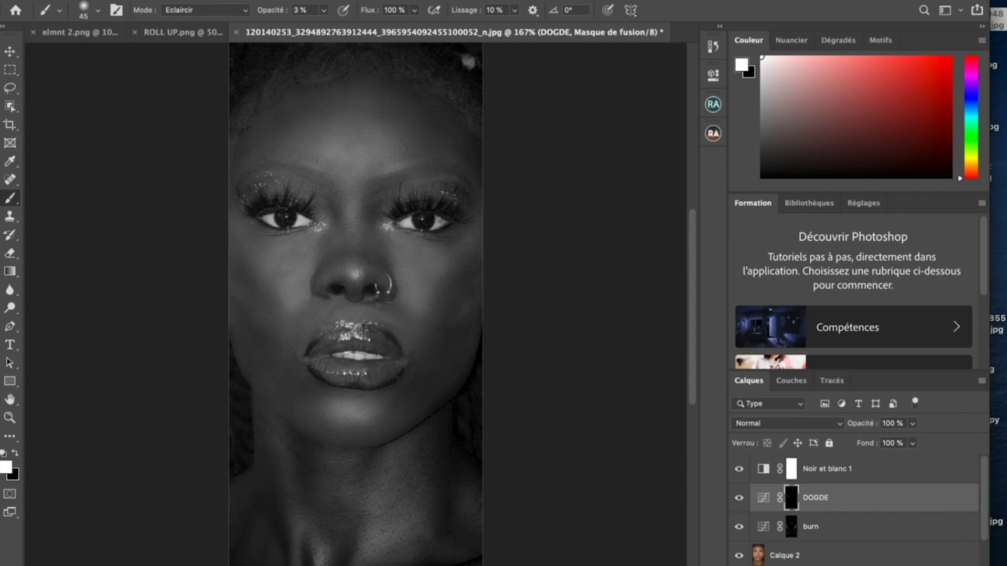
pyautogui.click(739, 469)
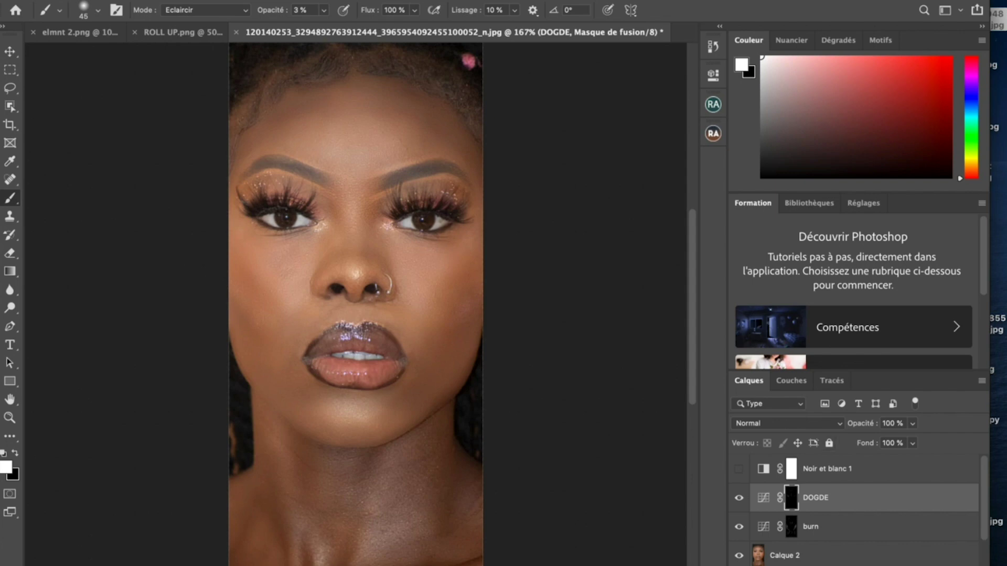
# Add a new empty layer above DOGDE and set the brush opacity to 47%.
pyautogui.press('alt+shift+super+n')
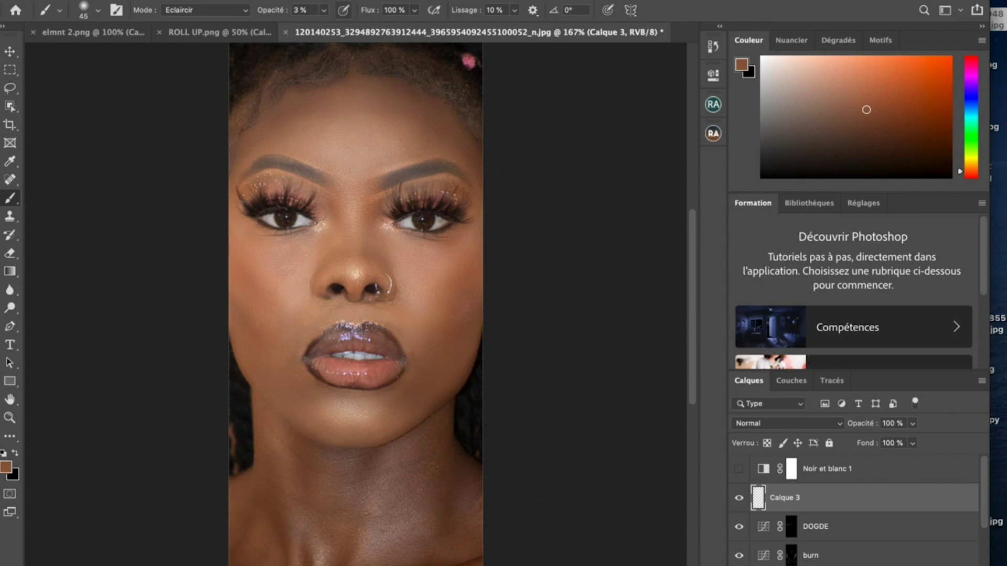
pyautogui.click(324, 10)
pyautogui.moveTo(324, 28); pyautogui.dragTo(352, 27)
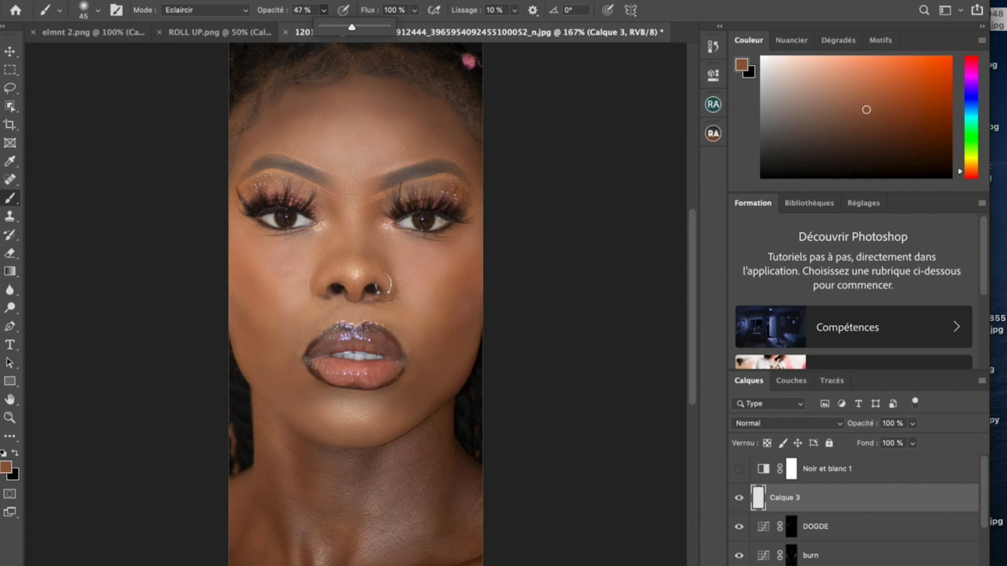
pyautogui.keyDown('alt'); pyautogui.click(268, 257); pyautogui.keyUp('alt')
pyautogui.click(245, 315)
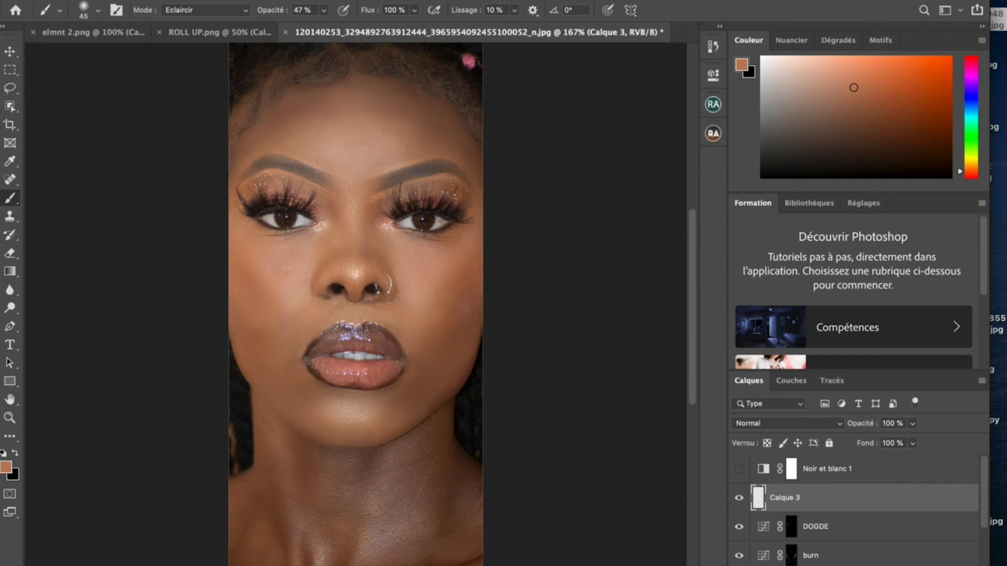
pyautogui.press('super+z')
pyautogui.keyDown('alt'); pyautogui.click(428, 365); pyautogui.keyUp('alt')
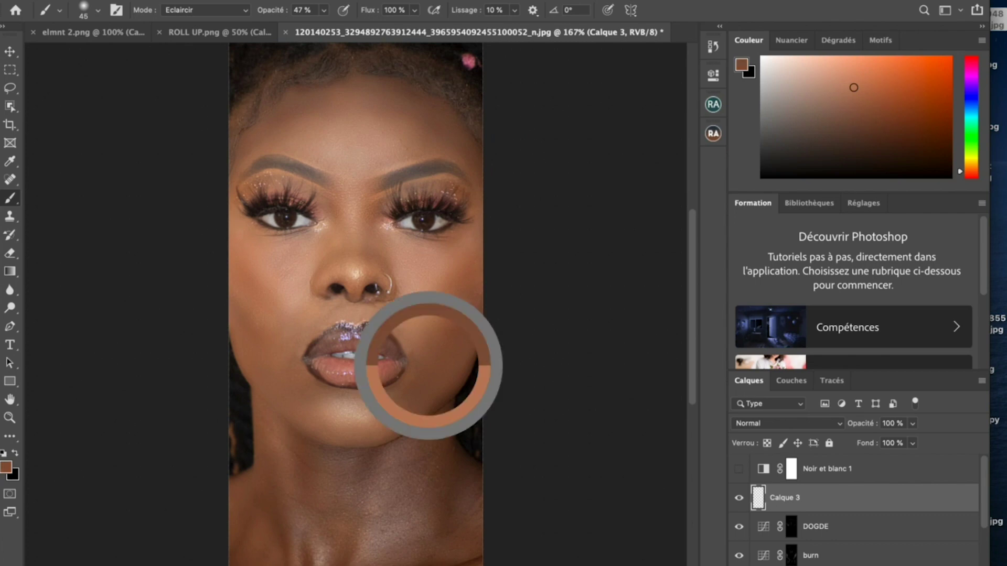
pyautogui.click(246, 295)
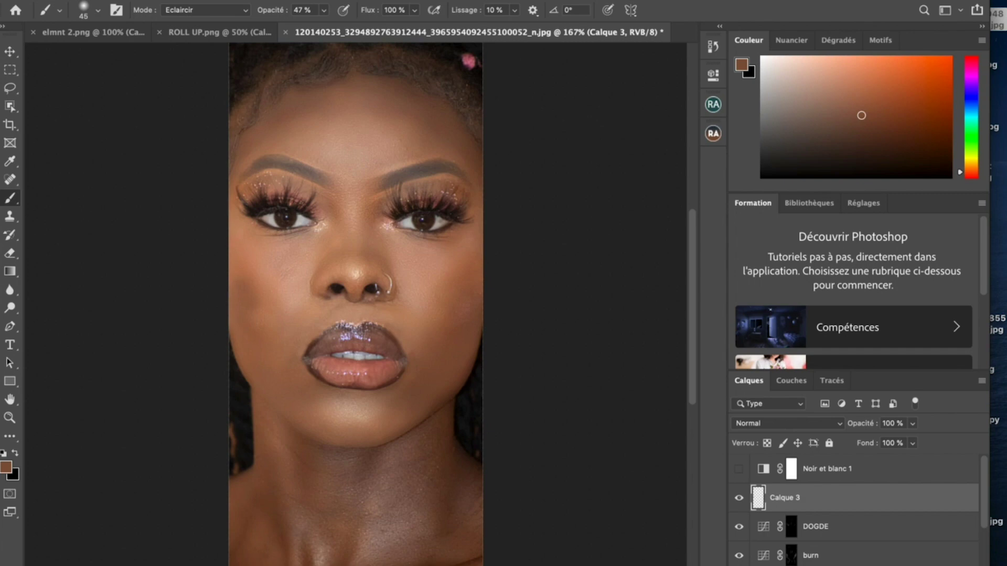
pyautogui.press('super+z')
# Sample skin tones from the cheek on the side without the nose ring, paint them over its contour, and enlarge the brush to 80 px.
pyautogui.keyDown('alt'); pyautogui.click(252, 268); pyautogui.keyUp('alt')
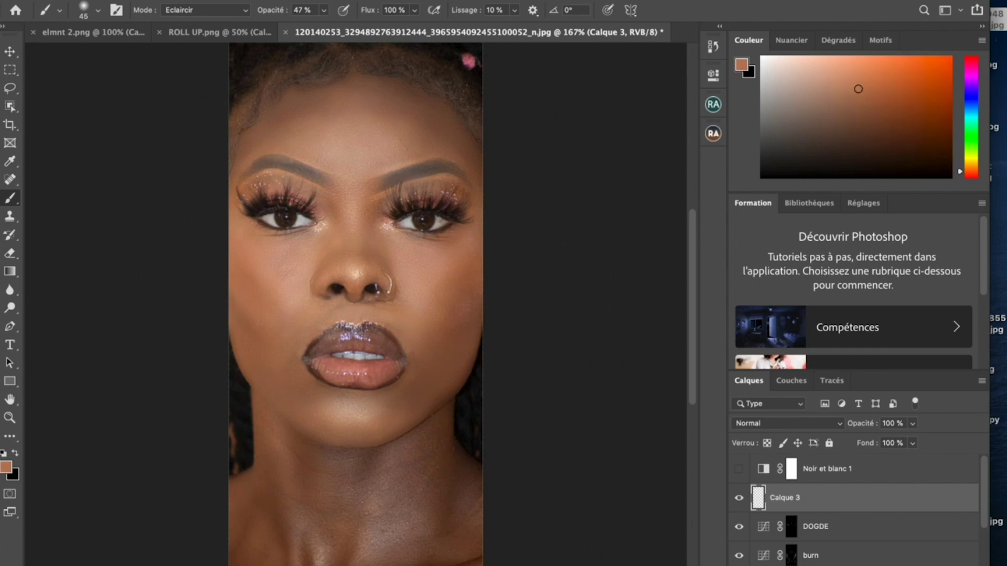
pyautogui.keyDown('alt'); pyautogui.click(257, 324); pyautogui.keyUp('alt')
pyautogui.click(265, 317)
pyautogui.click(278, 327)
pyautogui.rightClick(277, 302)
pyautogui.moveTo(369, 337); pyautogui.dragTo(388, 337)
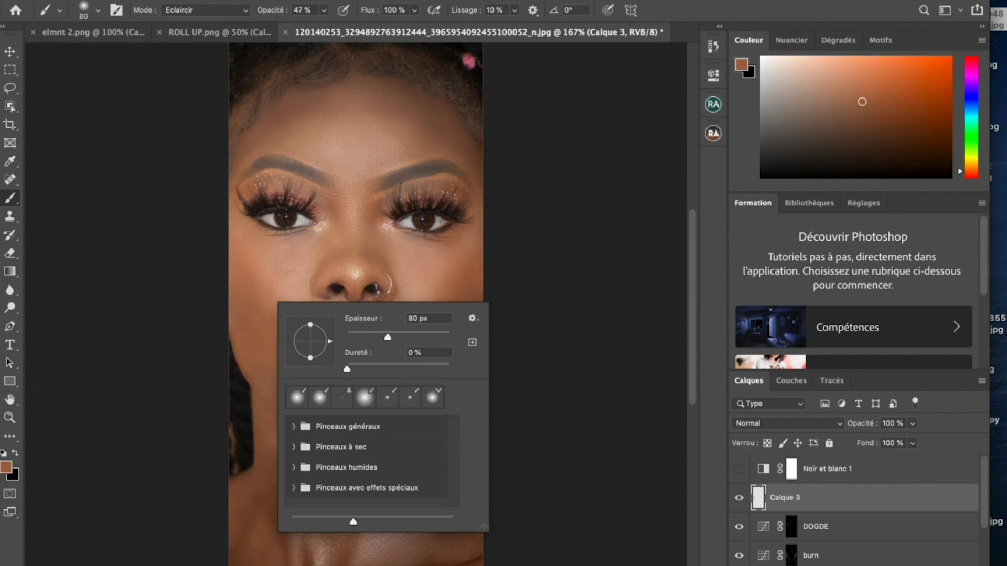
pyautogui.click(324, 10)
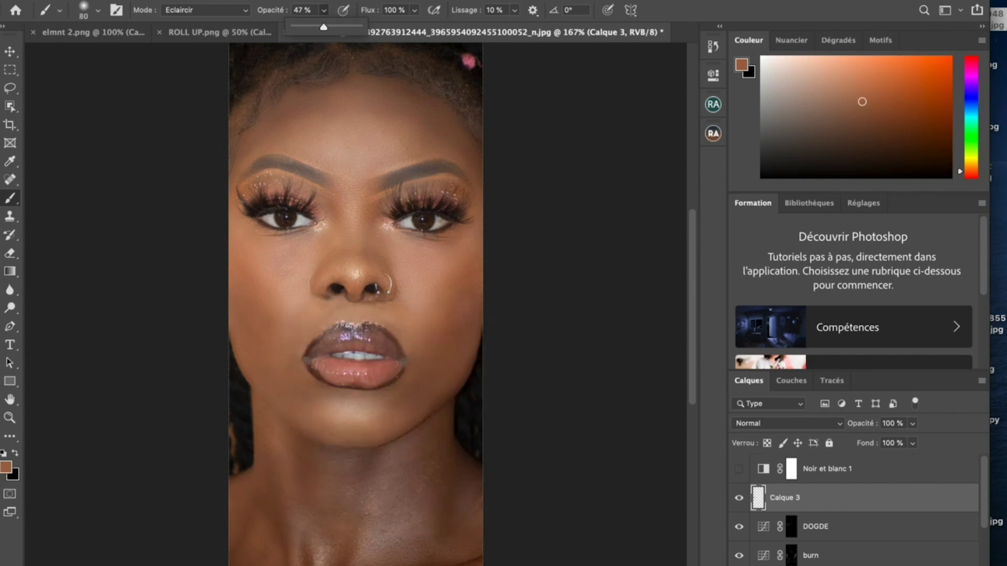
pyautogui.press('Escape')
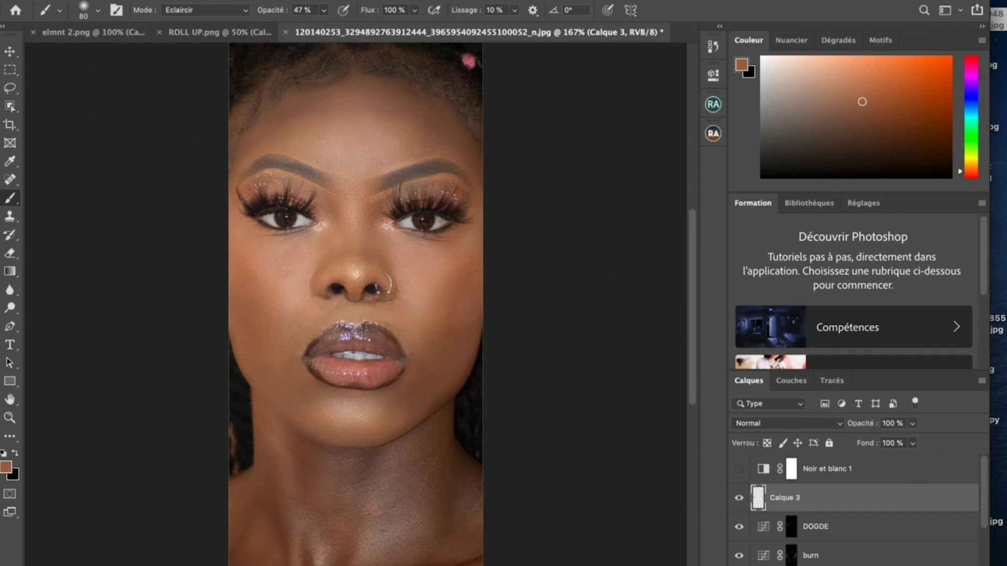
# Sample skin tones from the cheek on the nose-ring side and set the brush opacity to 19% for blending.
pyautogui.keyDown('alt'); pyautogui.click(450, 274); pyautogui.keyUp('alt')
pyautogui.keyDown('alt'); pyautogui.click(467, 326); pyautogui.keyUp('alt')
pyautogui.click(324, 10)
pyautogui.moveTo(322, 27); pyautogui.dragTo(306, 27)
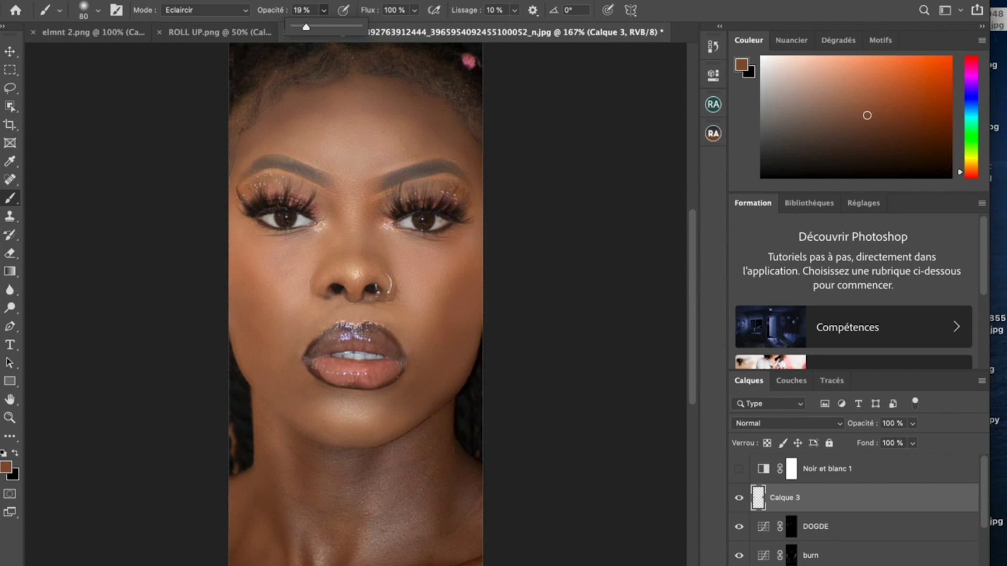
pyautogui.press('Return')
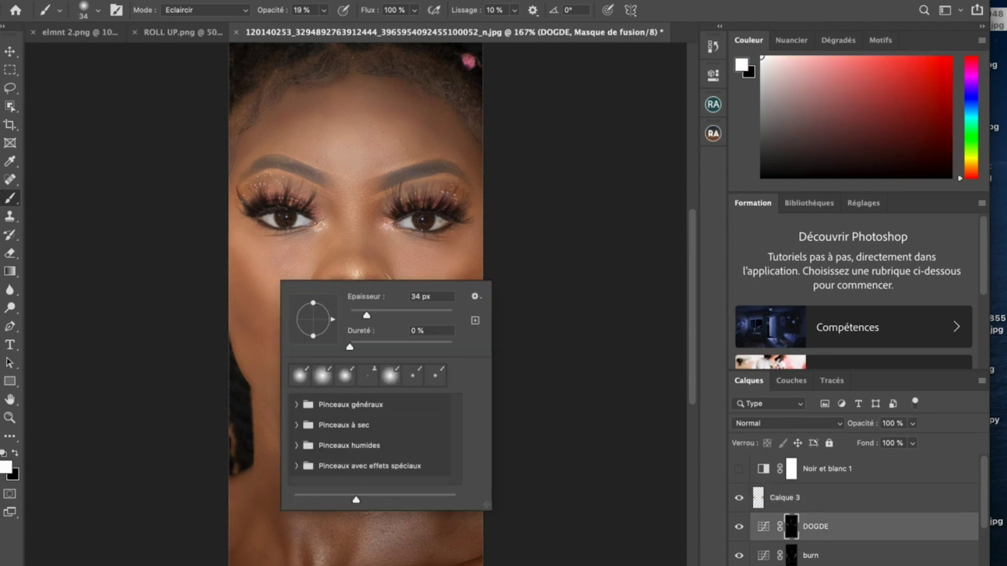
# Set the brush size to 64 px and paint in white on the DOGDE mask to brighten the cheekbones.
pyautogui.press('[')
pyautogui.press('[')
pyautogui.write('64')
pyautogui.press('Return')
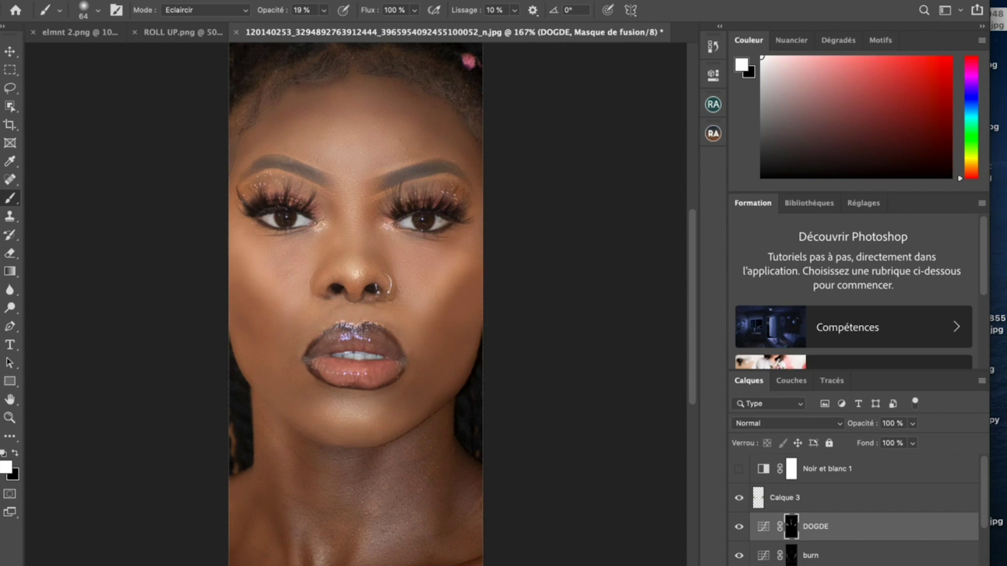
# Check the portrait with the Black & White layer temporarily shown, and reselect the skin-tone layer Calque 3.
pyautogui.click(739, 469)
pyautogui.click(739, 469)
pyautogui.click(797, 497)
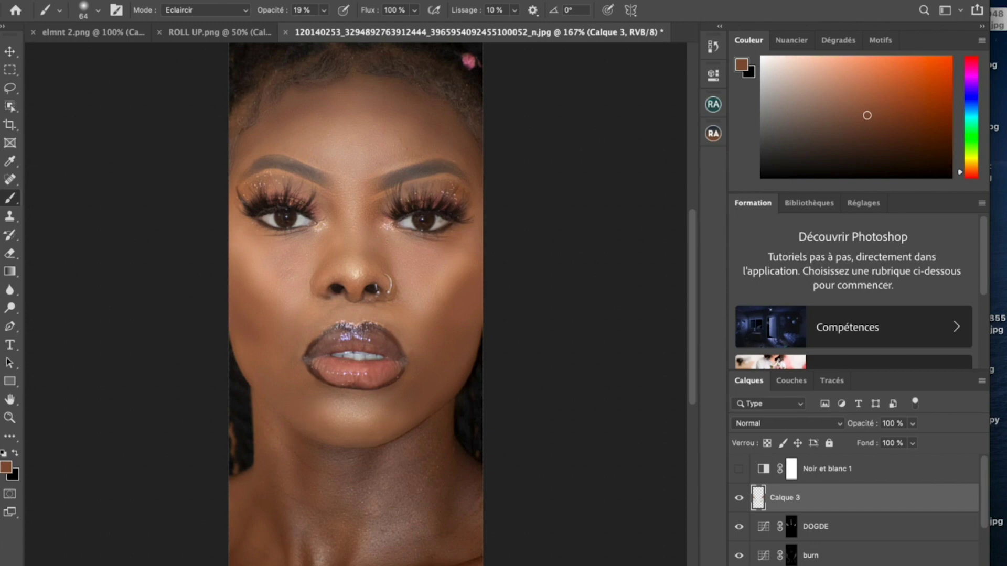
# Reduce the brush size to 26 px and paint in white on the DOGDE mask to lift smaller facial highlights.
pyautogui.click(791, 526)
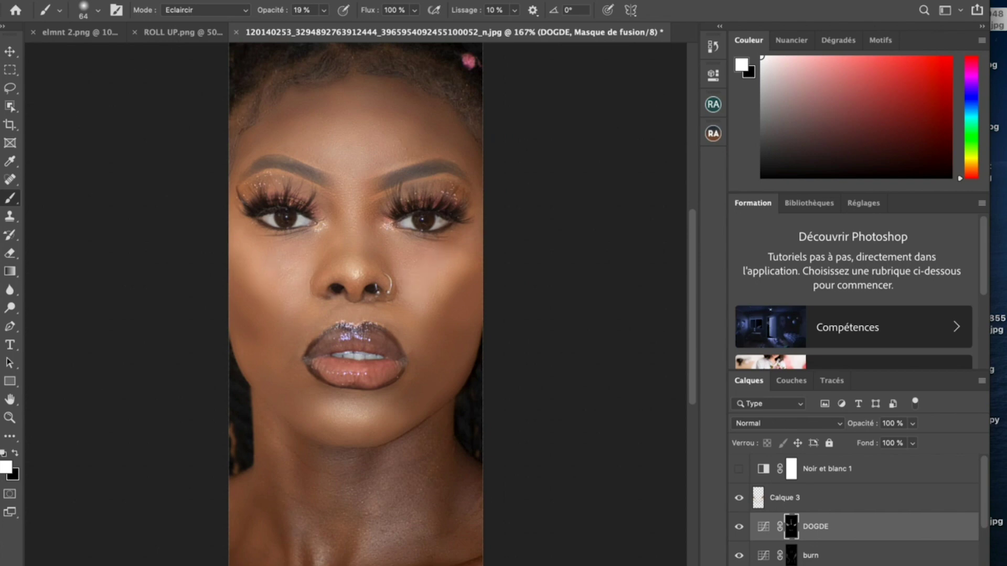
pyautogui.rightClick(415, 302)
pyautogui.moveTo(505, 334); pyautogui.dragTo(495, 334)
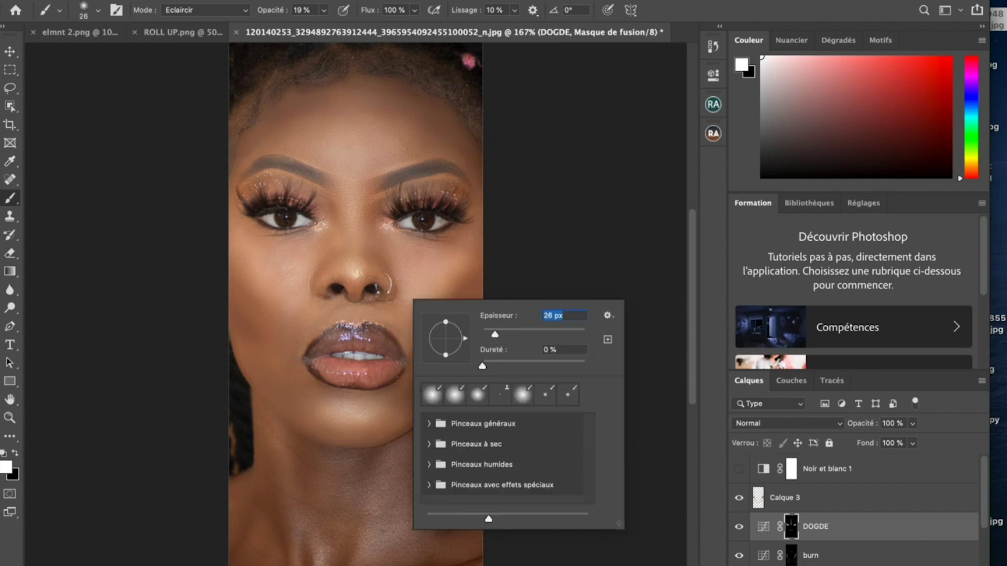
pyautogui.press('Return')
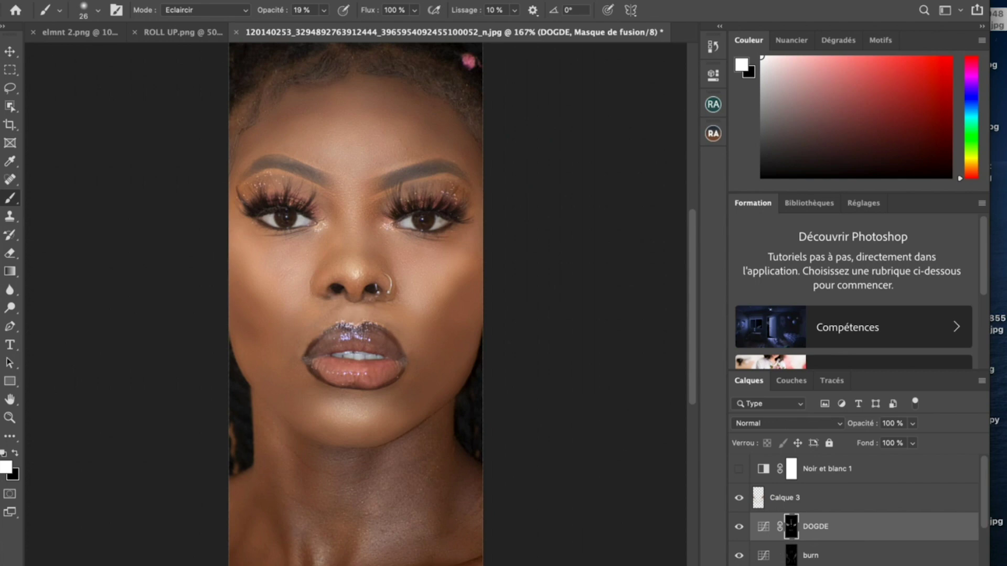
pyautogui.press('x')
pyautogui.press('x')
# Lower the brush opacity to 5% and refine the DOGDE mask around the nose and mouth.
pyautogui.press('super+plus')
pyautogui.press('super+plus')
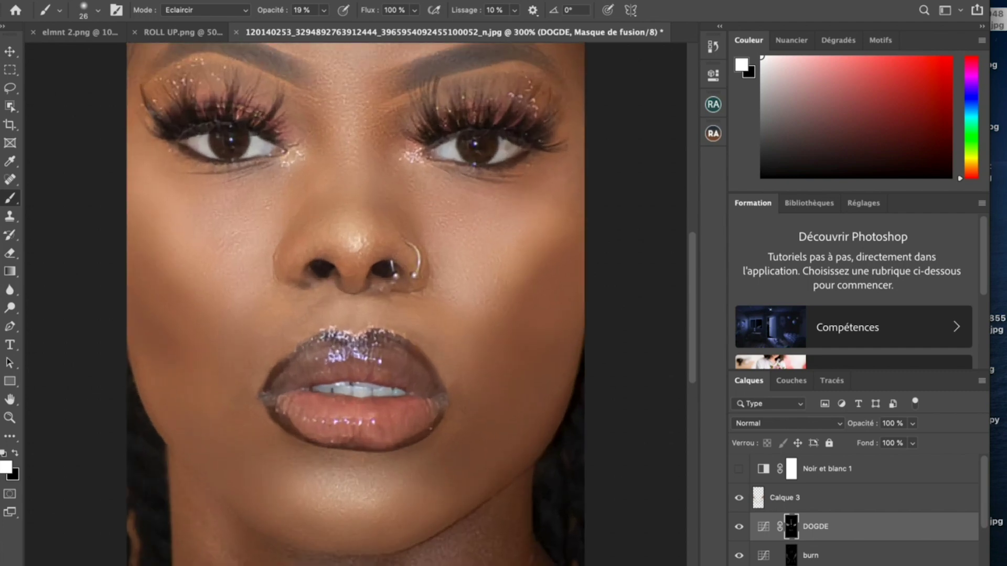
pyautogui.press('super+plus')
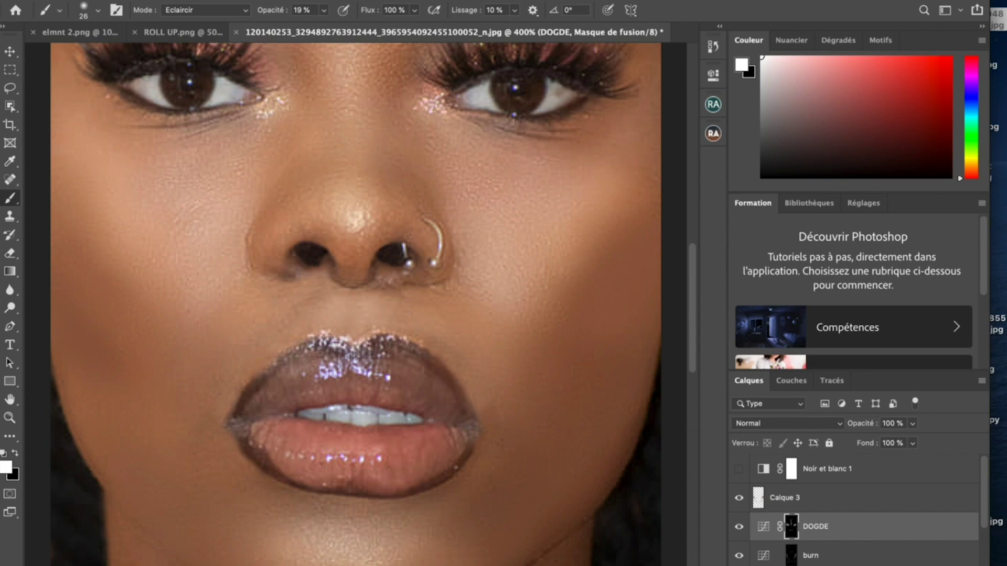
pyautogui.click(323, 10)
pyautogui.moveTo(324, 27); pyautogui.dragTo(314, 27)
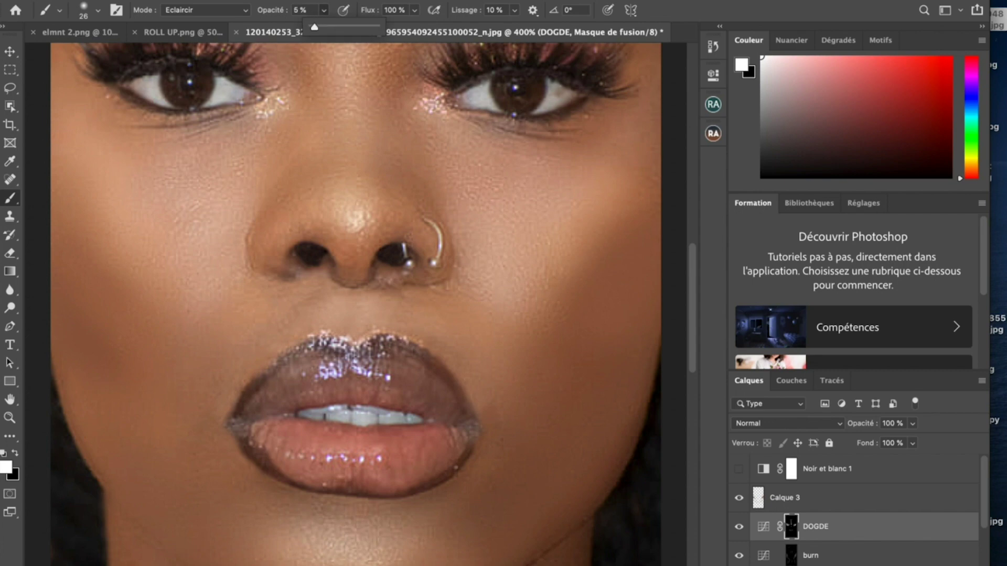
pyautogui.press('Return')
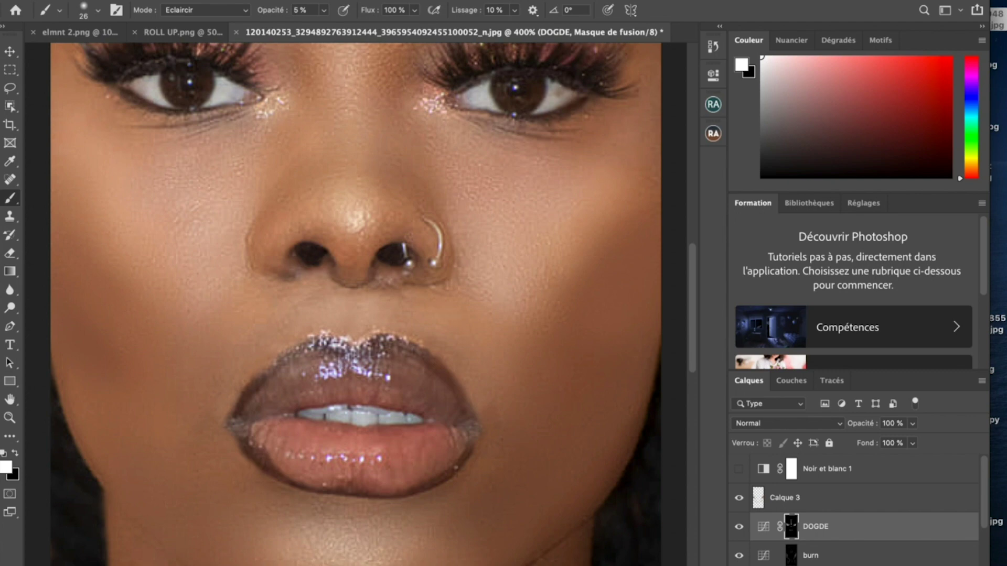
# Compare the whole portrait before and after the retouch by toggling the visibility of Groupe 1.
pyautogui.hotkey('ctrl', '0')
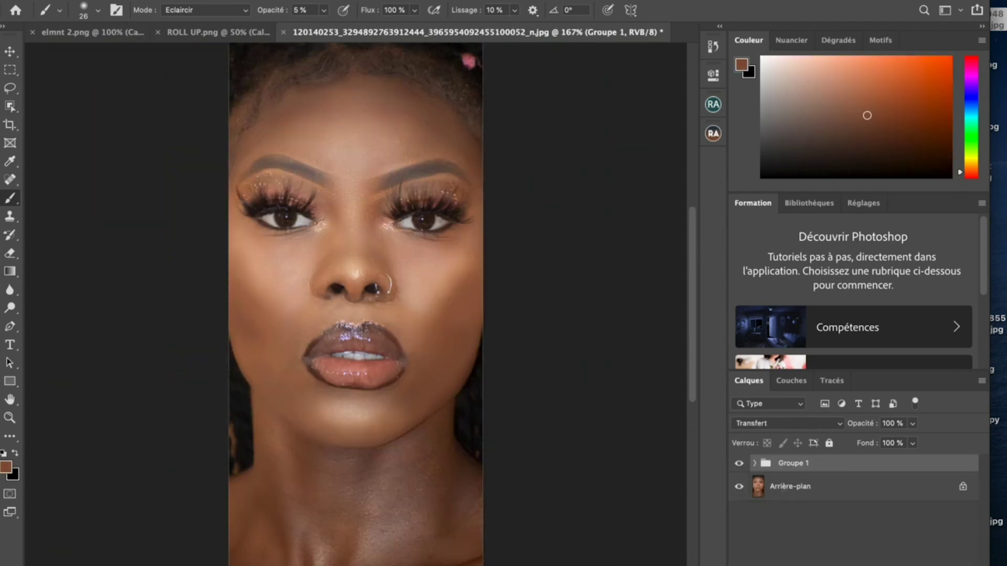
pyautogui.click(739, 463)
pyautogui.click(739, 463)
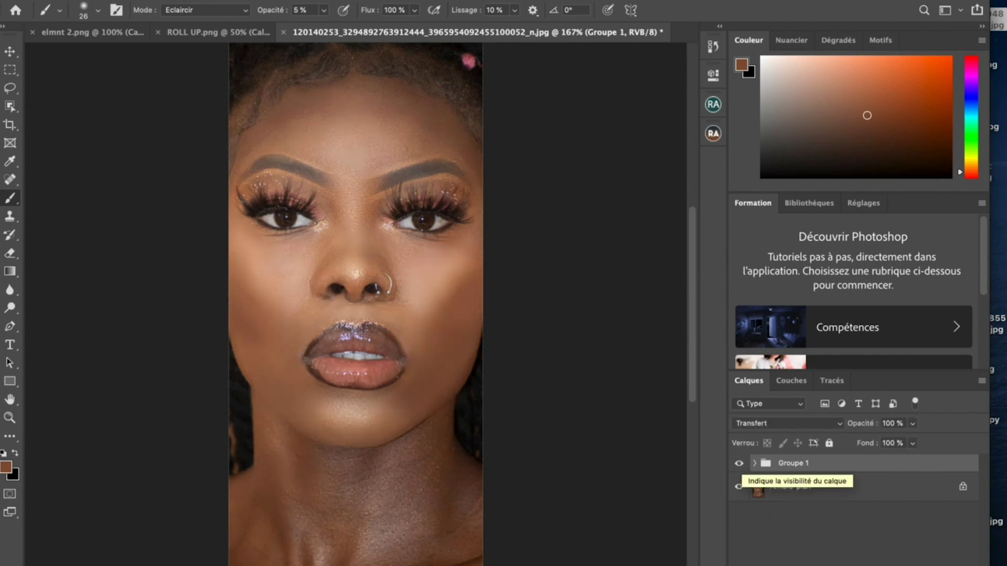
pyautogui.click(739, 464)
pyautogui.click(738, 463)
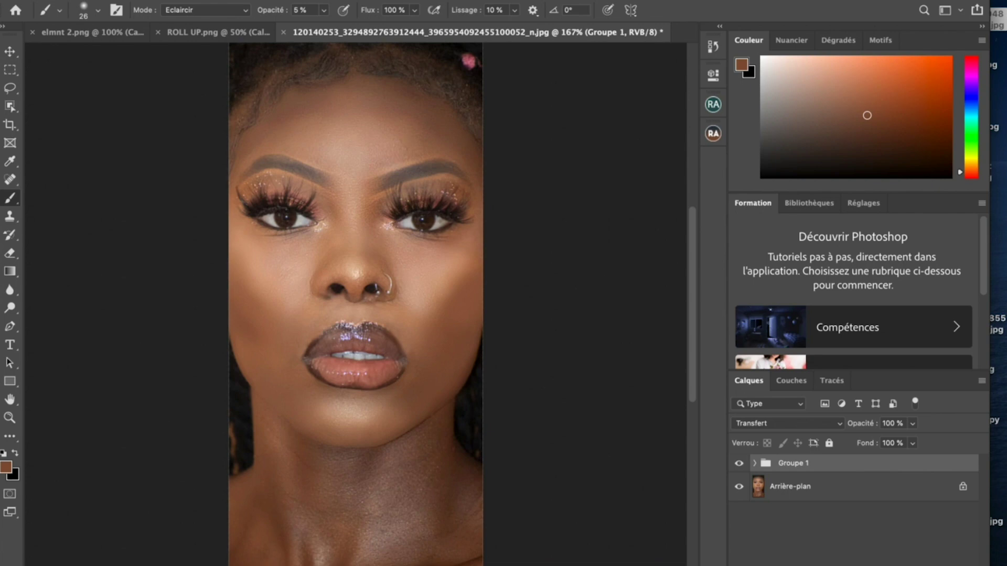
# Stamp all visible layers into a new layer above Groupe 1 and open it in the Camera Raw filter.
pyautogui.click(753, 463)
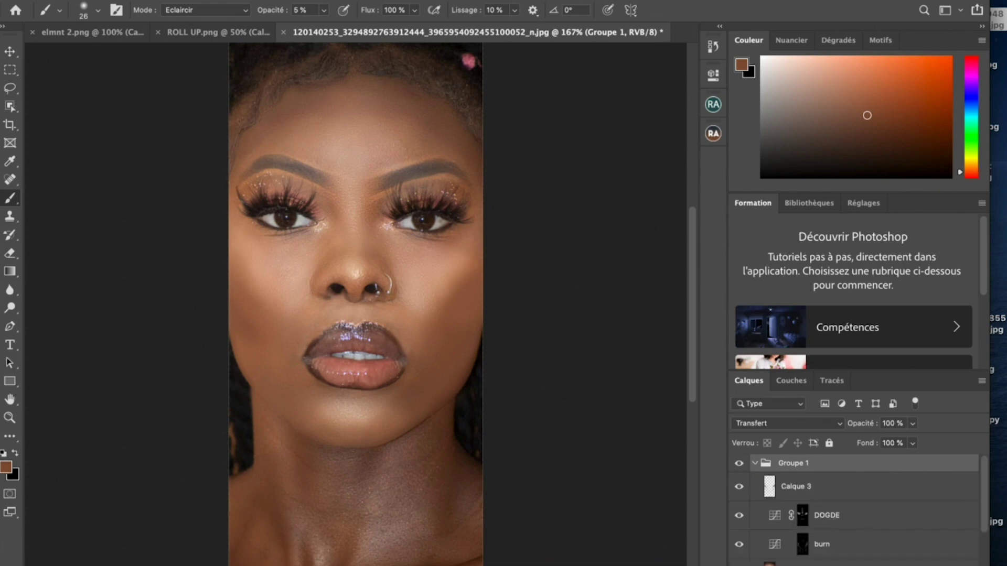
pyautogui.press('super+alt+shift+e')
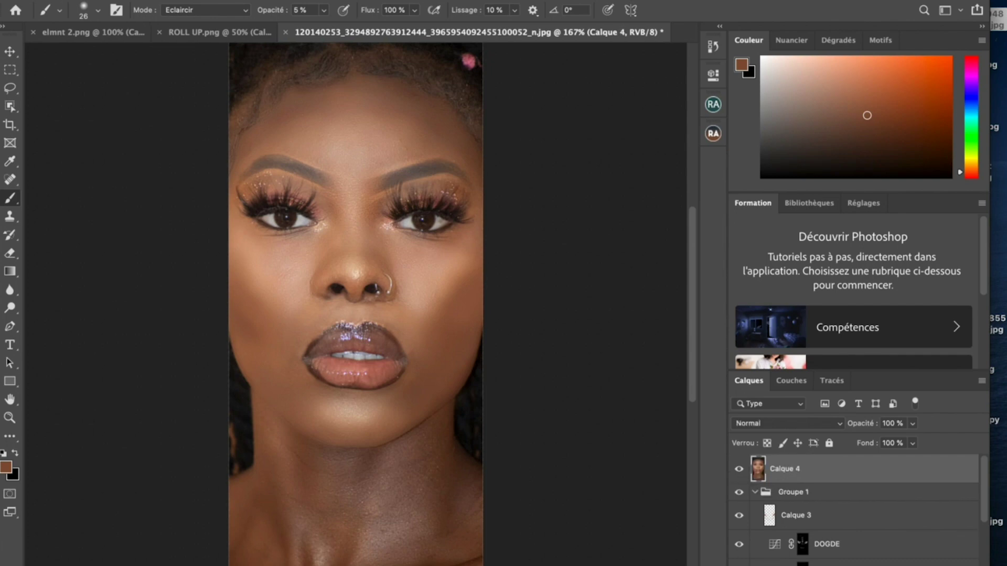
pyautogui.click(376, 0)
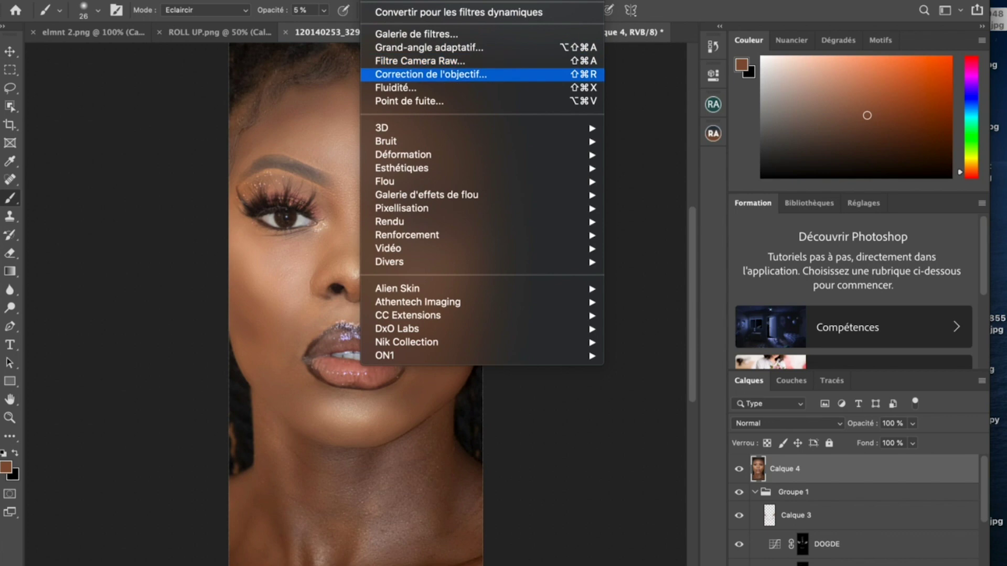
pyautogui.click(420, 61)
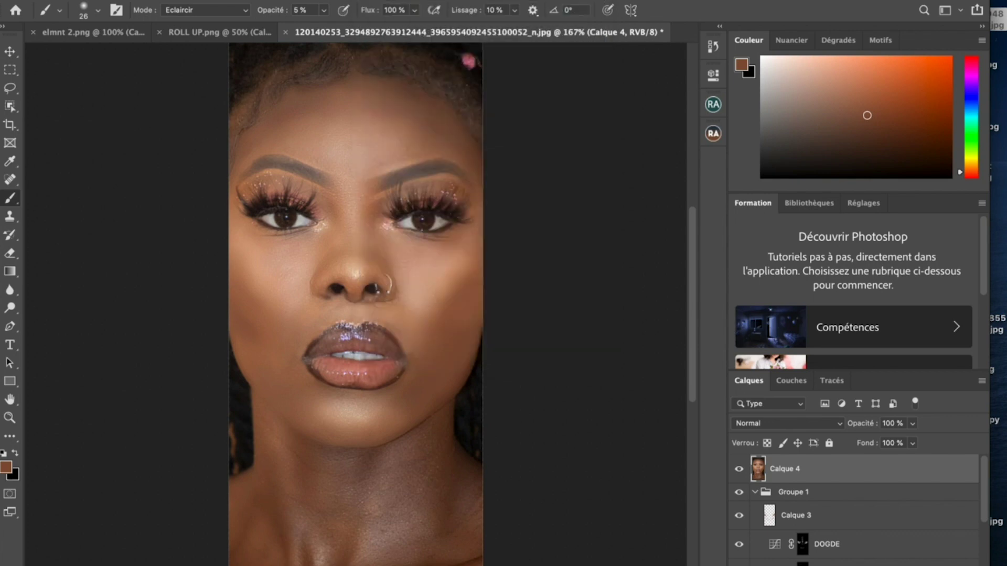
pyautogui.scroll(8, 778, 336)
pyautogui.scroll(10, 779, 336)
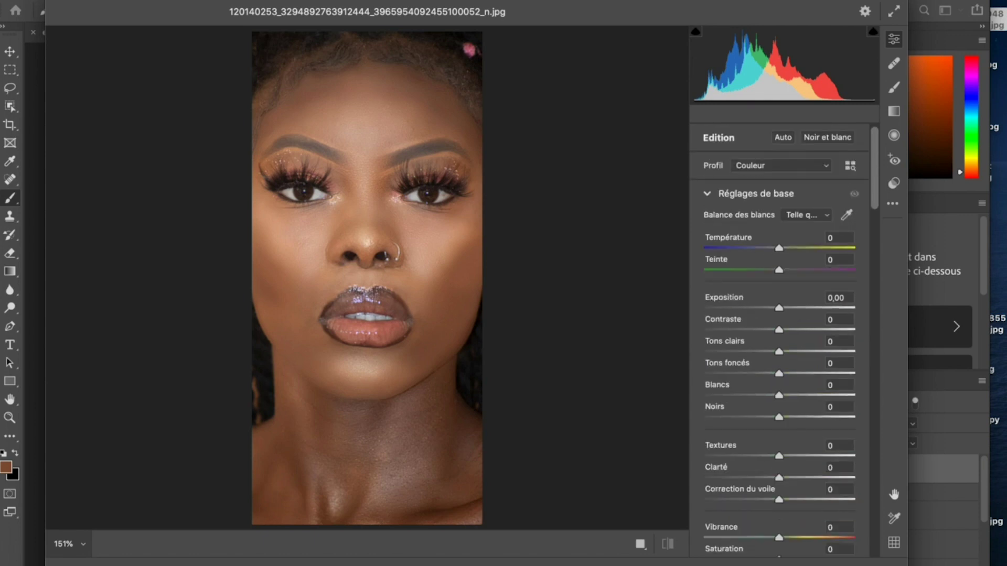
# Set the basic Camera Raw adjustments: contrast +12, highlights +11, shadows -2, whites -6, texture +7, clarity -1 and dehaze +8.
pyautogui.moveTo(778, 330); pyautogui.dragTo(790, 329)
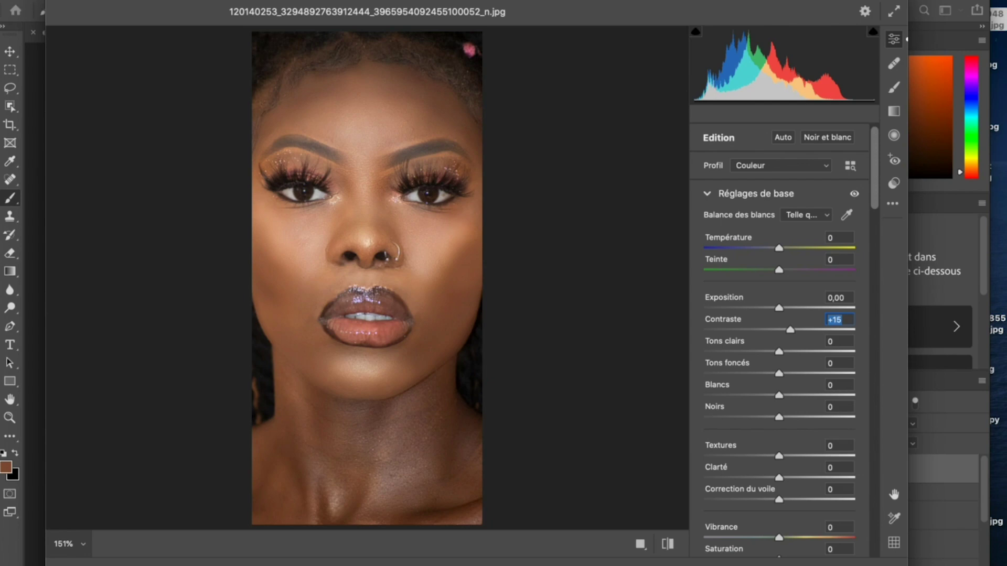
pyautogui.press('Down')
pyautogui.press('Down')
pyautogui.press('Down')
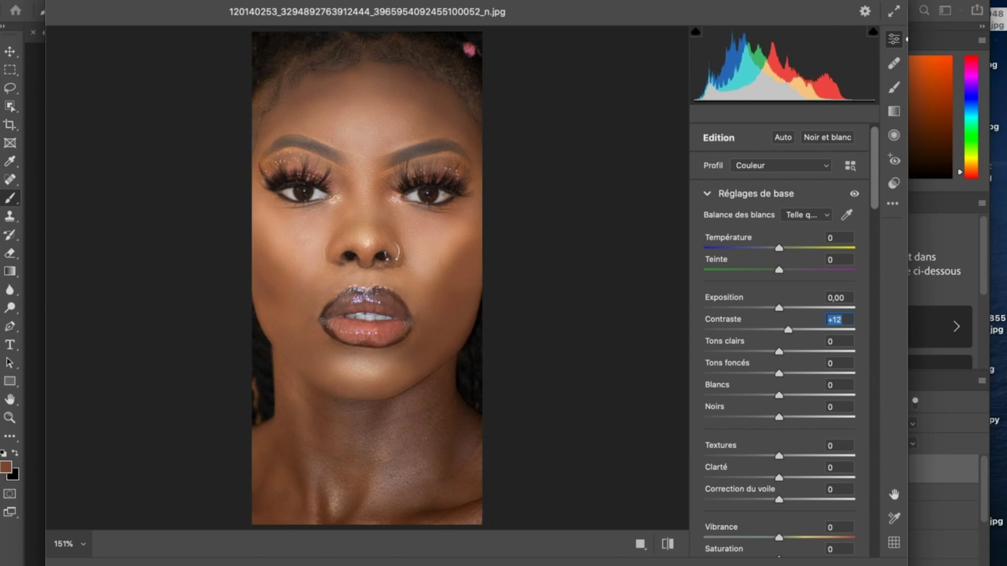
pyautogui.moveTo(779, 352); pyautogui.dragTo(775, 395)
pyautogui.moveTo(778, 456); pyautogui.dragTo(785, 499)
pyautogui.moveTo(786, 456); pyautogui.dragTo(778, 478)
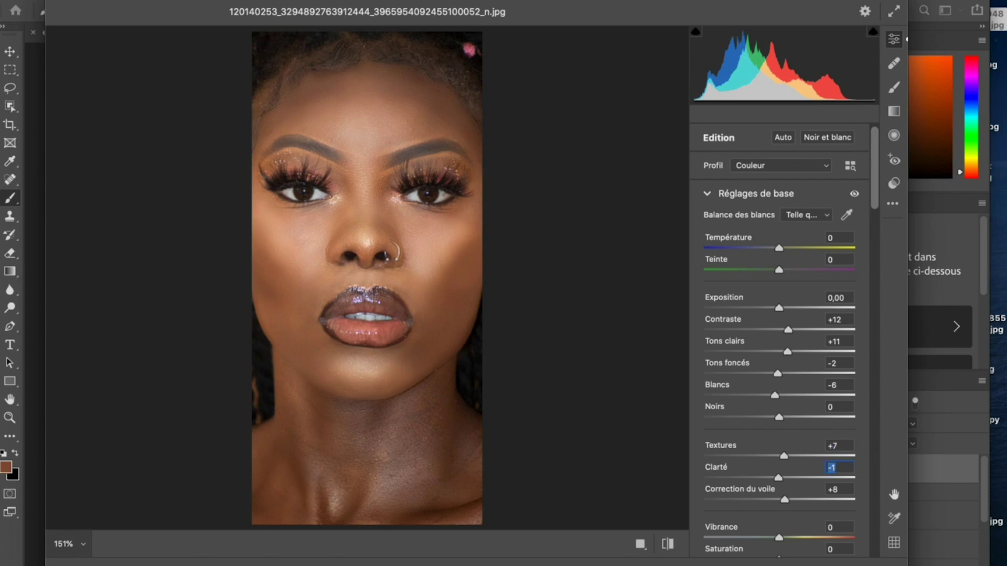
# Set the color mixer saturation to +6 for reds, +6 for oranges and +8 for yellows.
pyautogui.scroll(-5, 778, 341)
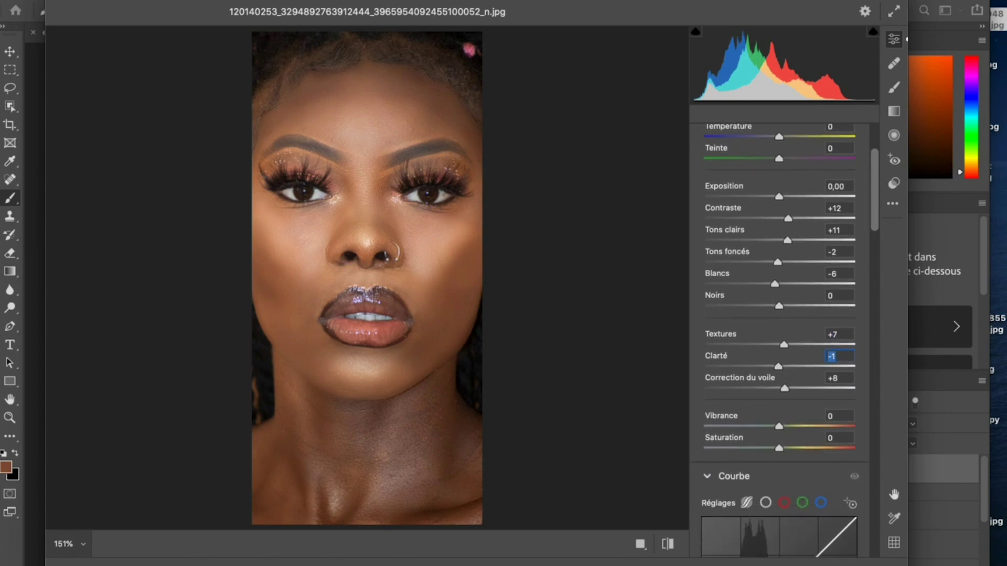
pyautogui.scroll(-6, 776, 446)
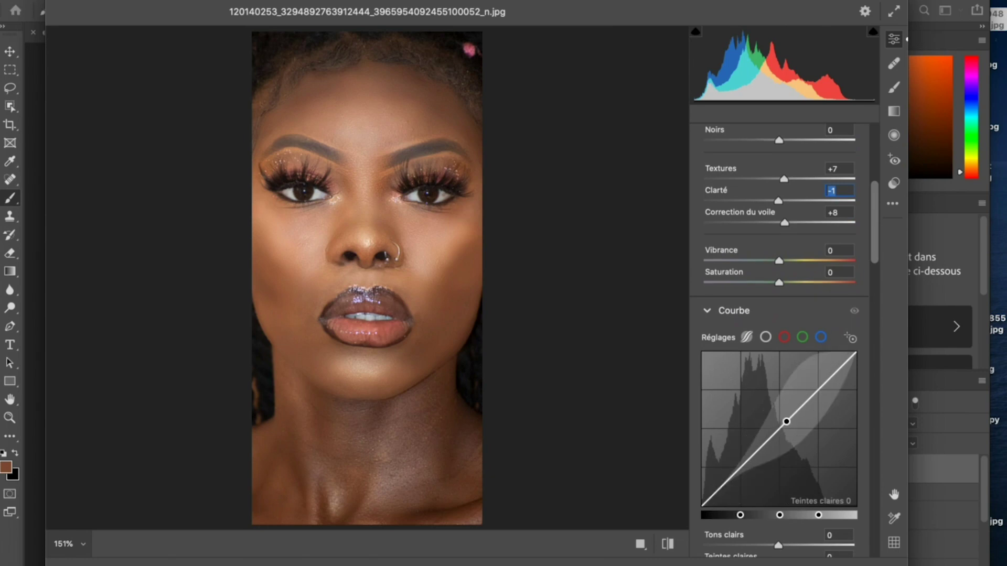
pyautogui.scroll(-8, 764, 443)
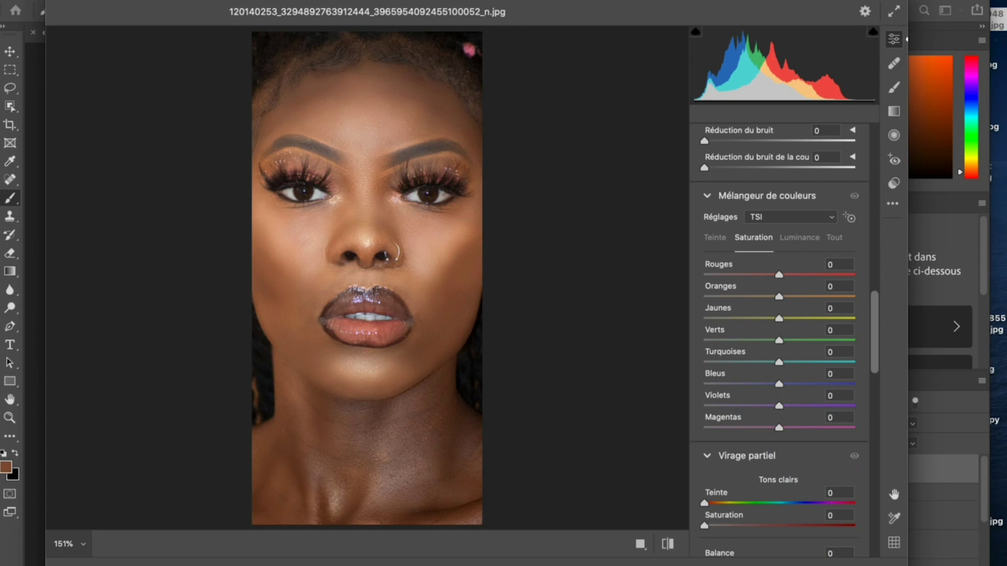
pyautogui.moveTo(766, 275); pyautogui.dragTo(774, 296)
pyautogui.moveTo(776, 297); pyautogui.dragTo(784, 318)
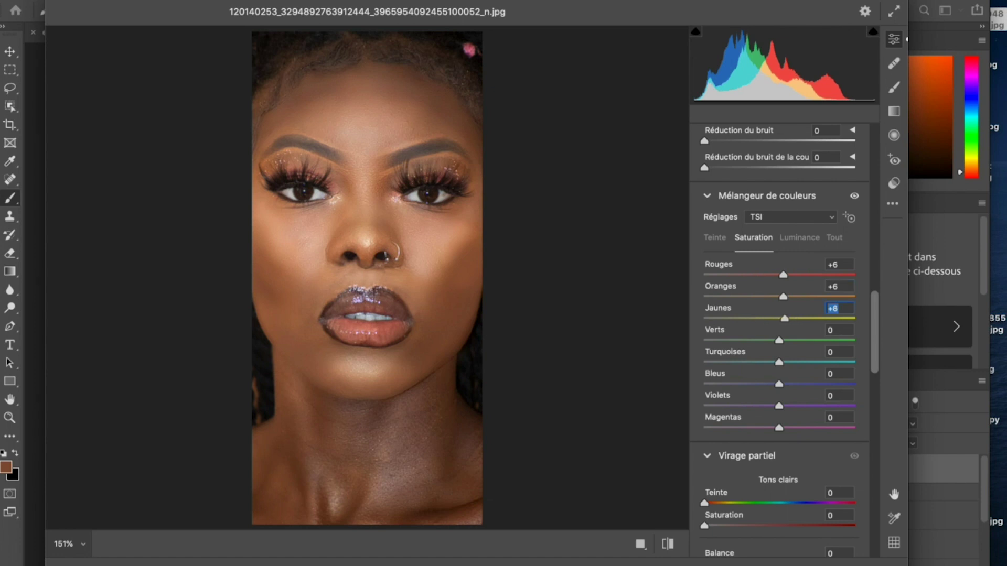
# Set the color mixer luminance to reds +10, oranges +11 and yellows +4, and apply the Camera Raw filter.
pyautogui.click(799, 237)
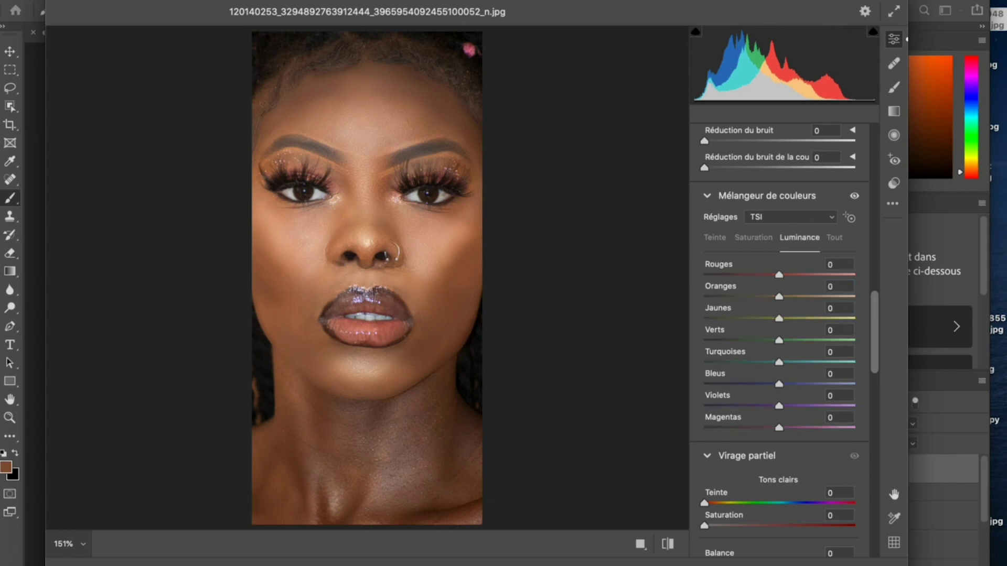
pyautogui.moveTo(778, 296)
pyautogui.mouseDown()
pyautogui.moveTo(760, 297)
pyautogui.moveTo(787, 297)
pyautogui.mouseUp()
pyautogui.click(834, 286)
pyautogui.moveTo(779, 275)
pyautogui.mouseDown()
pyautogui.moveTo(769, 275)
pyautogui.moveTo(786, 275)
pyautogui.mouseUp()
pyautogui.moveTo(779, 318)
pyautogui.mouseDown()
pyautogui.moveTo(770, 318)
pyautogui.moveTo(781, 318)
pyautogui.mouseUp()
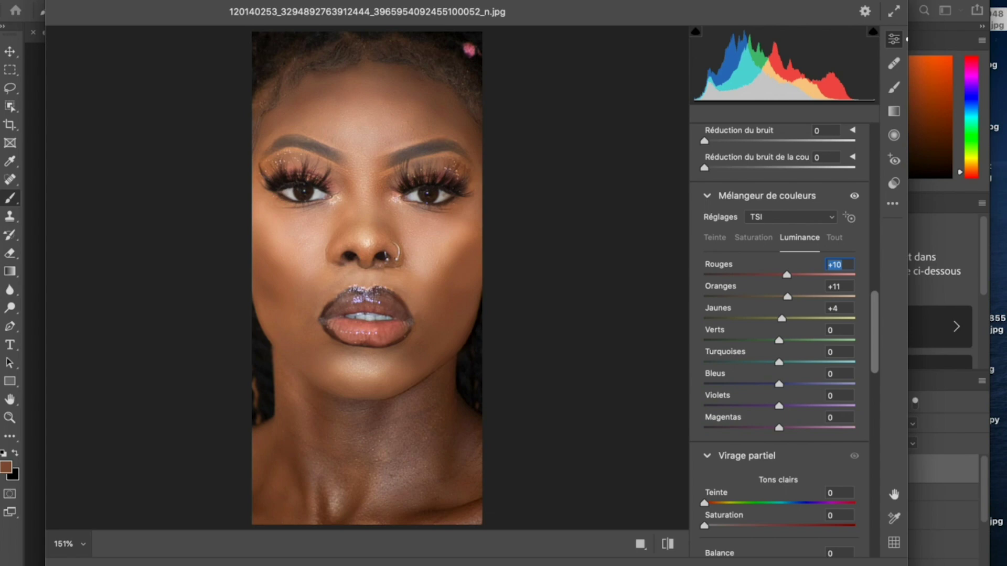
pyautogui.press('Return')
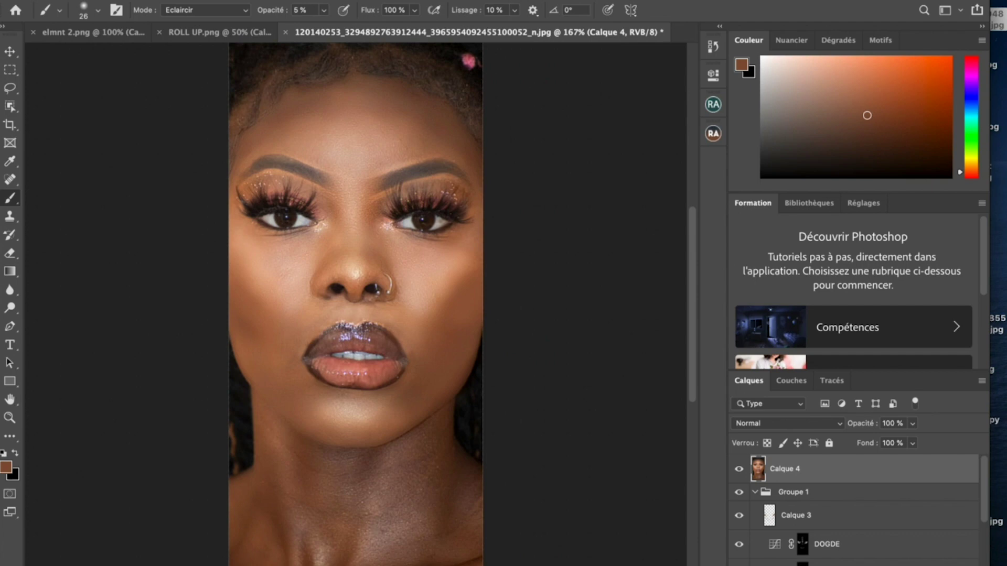
# Export the portrait as a 433 × 927 px JPG at 100% quality, saved as ess on the desktop.
pyautogui.click(108, 0)
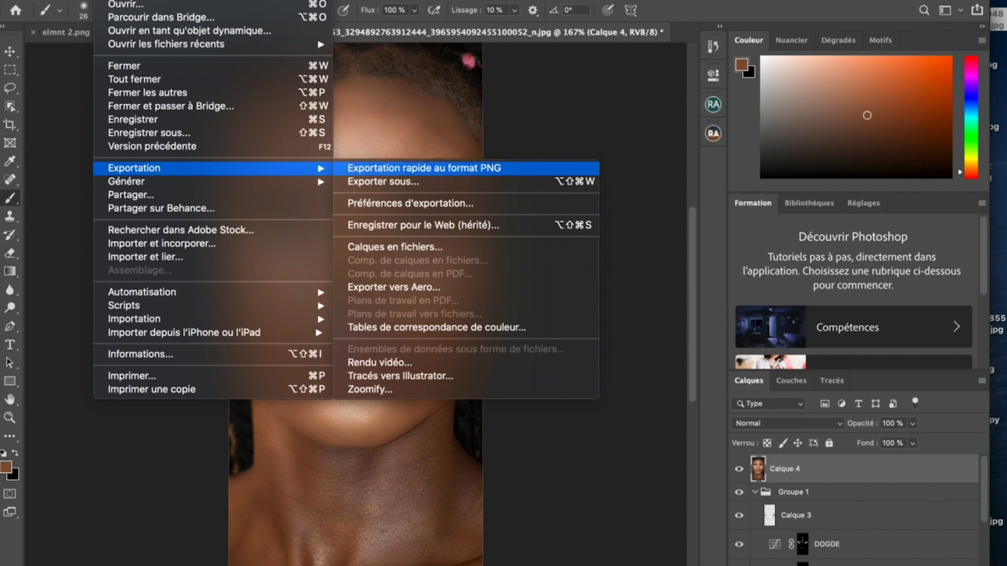
pyautogui.press('Escape')
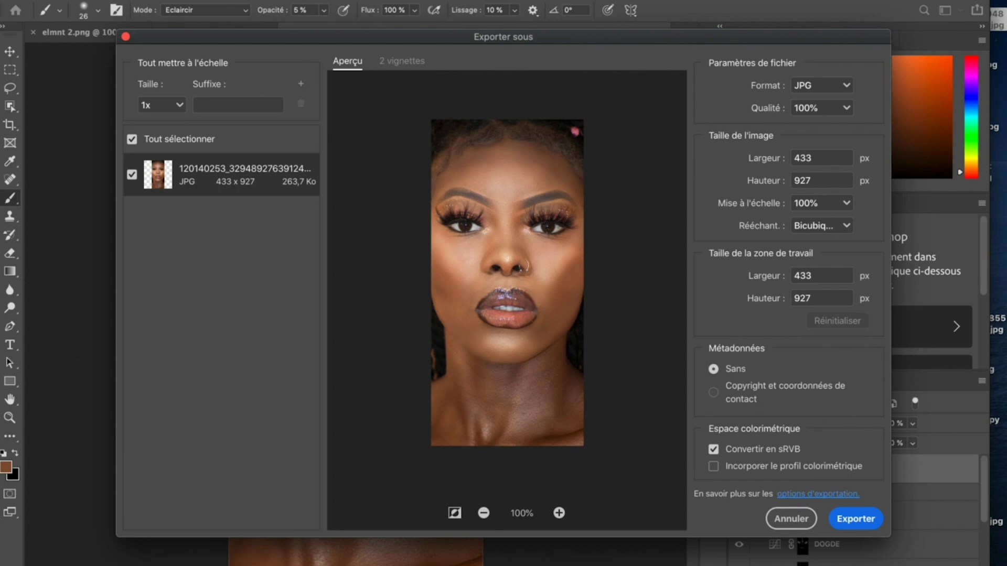
pyautogui.press('Return')
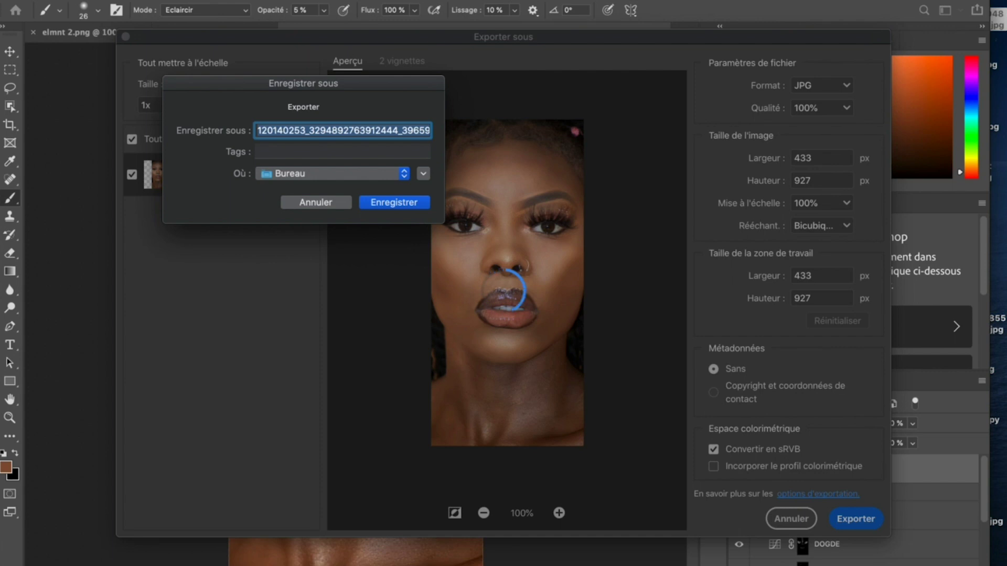
pyautogui.write('ess')
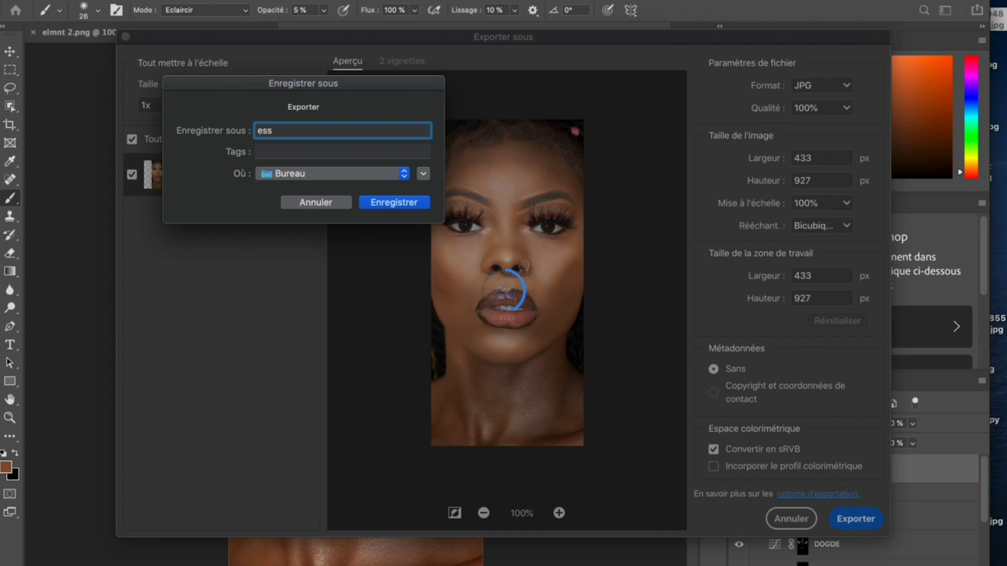
pyautogui.press('Return')
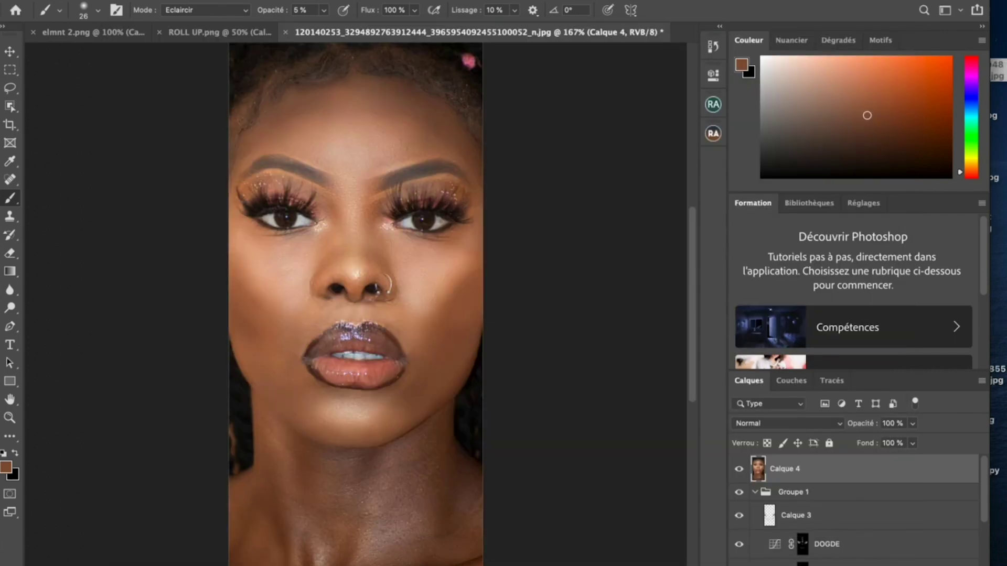
# Switch to the desktop and preview the exported ess.jpg.
pyautogui.press('super+h')
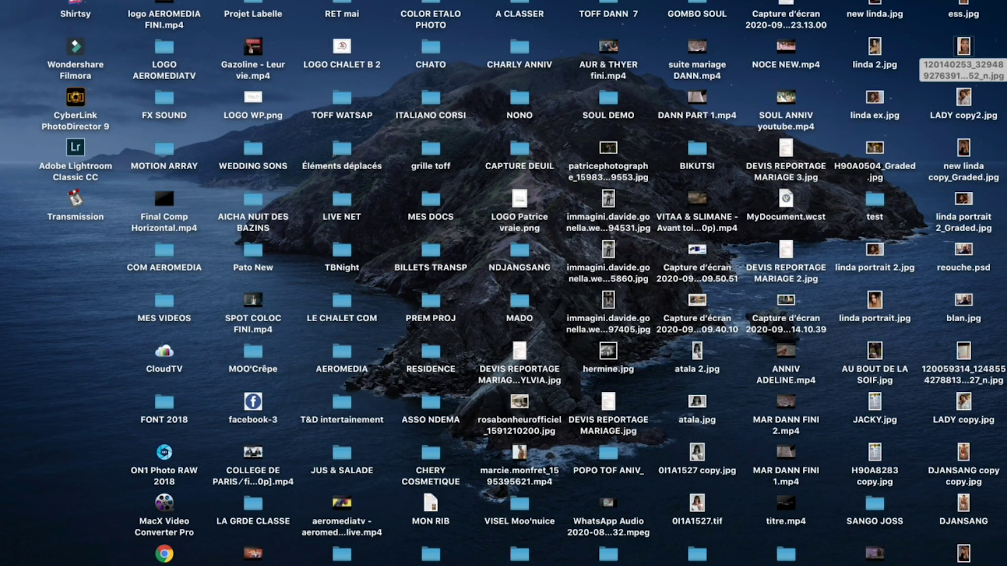
pyautogui.press('Up')
pyautogui.press('space')
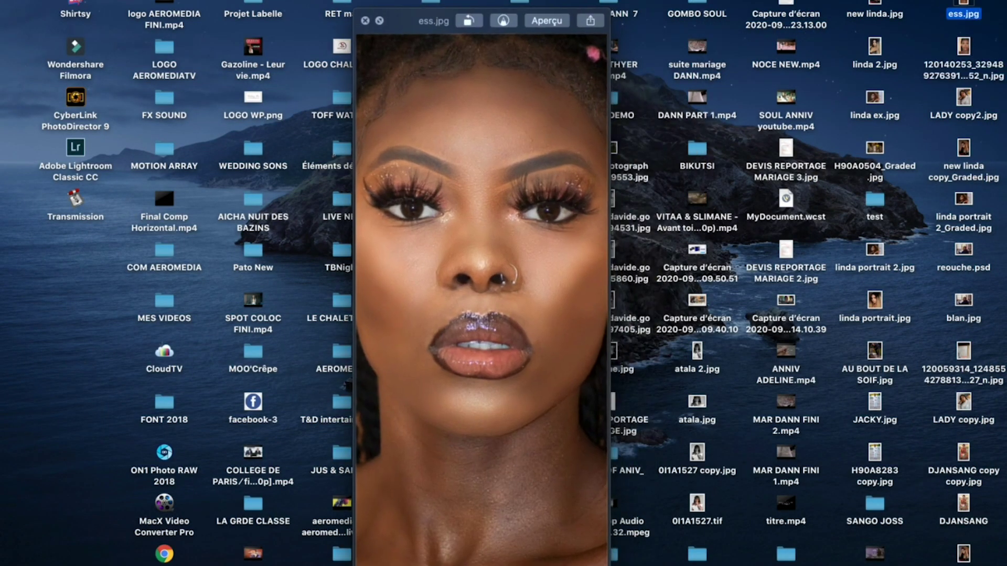
pyautogui.press('space')
# Open ess.jpg from the desktop in ON1 Effects 2019.
pyautogui.rightClick(963, 2)
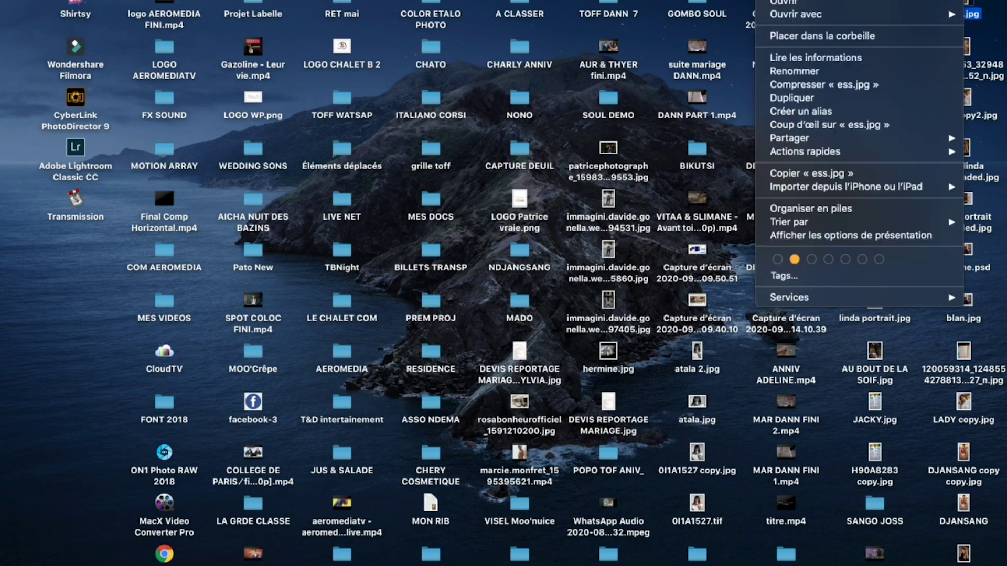
pyautogui.moveTo(797, 14)
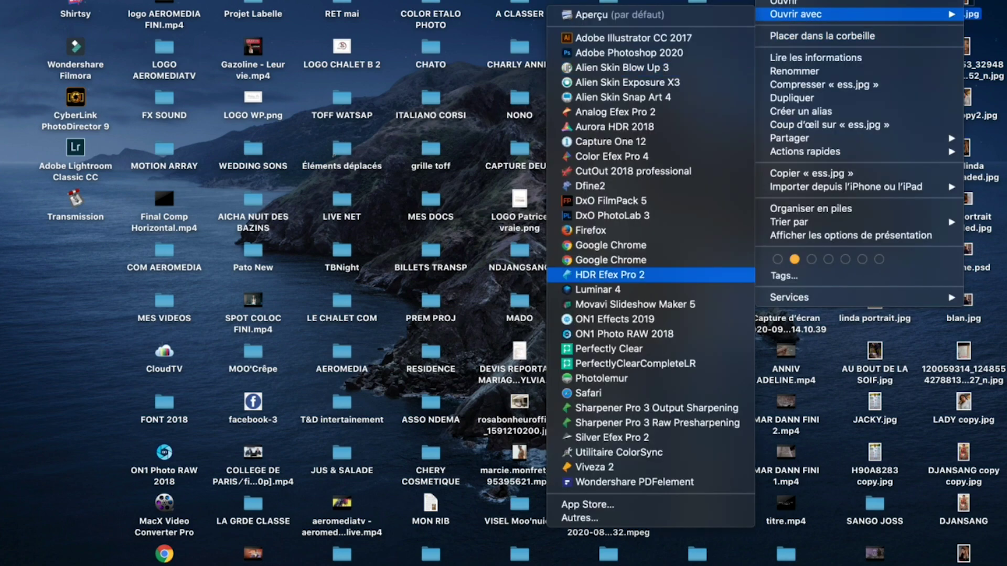
pyautogui.click(611, 318)
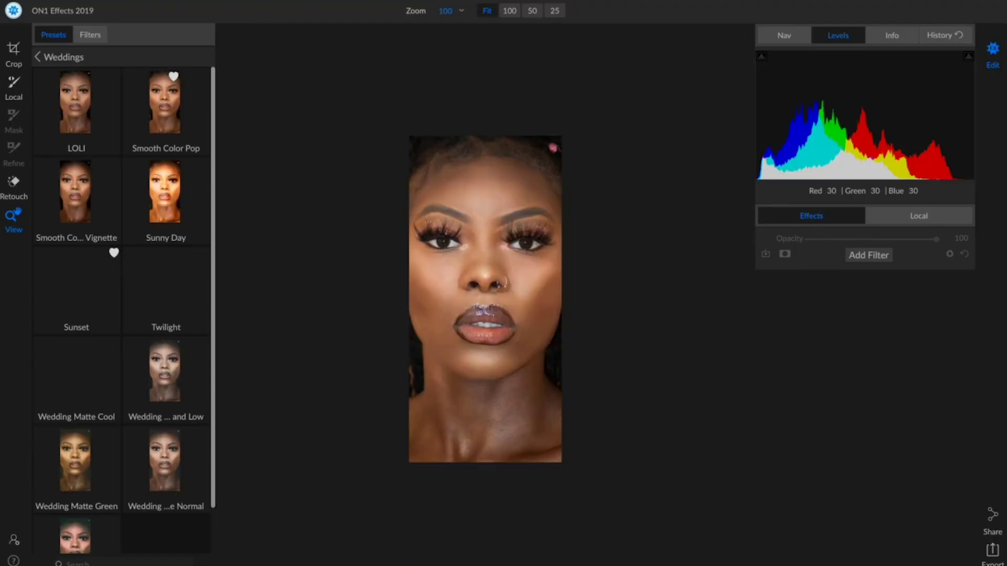
# Apply the Smooth Co... Vignette preset from Weddings, and set Skin Retouching blemishes to 26 and smoothing to 61.
pyautogui.click(77, 199)
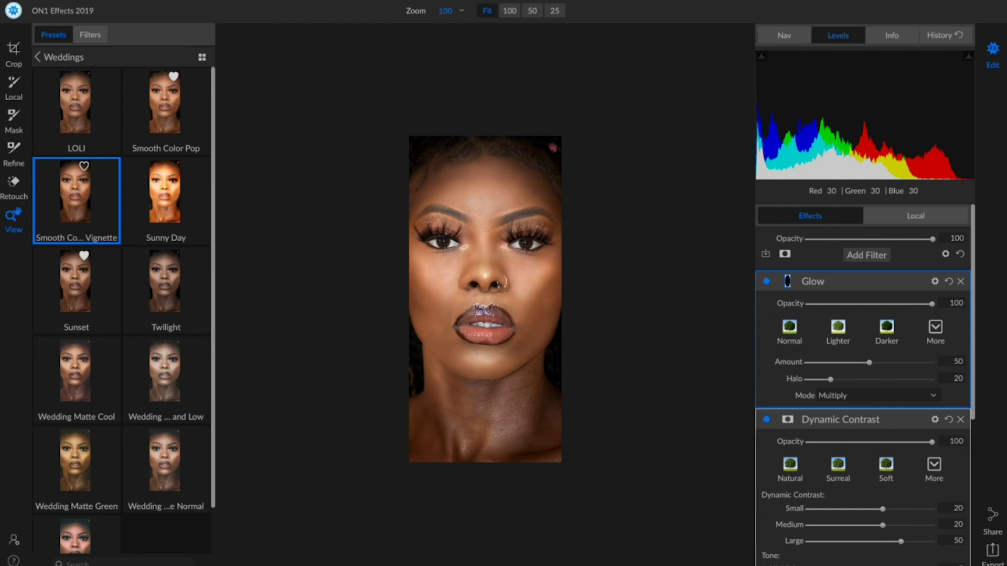
pyautogui.scroll(-5, 865, 383)
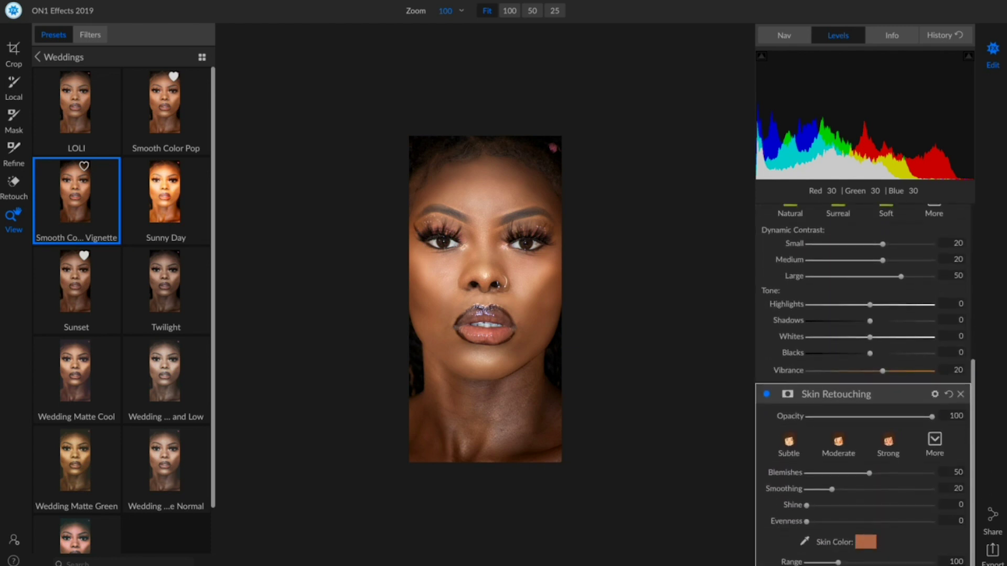
pyautogui.moveTo(832, 489); pyautogui.dragTo(873, 489)
pyautogui.moveTo(868, 472)
pyautogui.mouseDown()
pyautogui.moveTo(916, 473)
pyautogui.moveTo(837, 473)
pyautogui.moveTo(863, 489)
pyautogui.moveTo(821, 489)
pyautogui.moveTo(883, 488)
pyautogui.mouseUp()
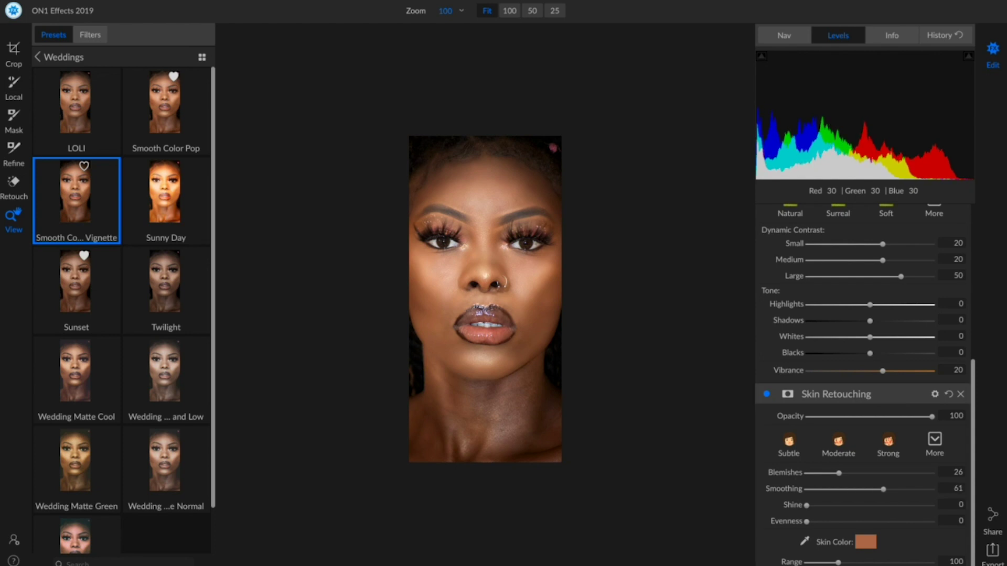
# Set the Dynamic Contrast filter's small detail to 36, medium to 24 and large to 38.
pyautogui.press('super+equal')
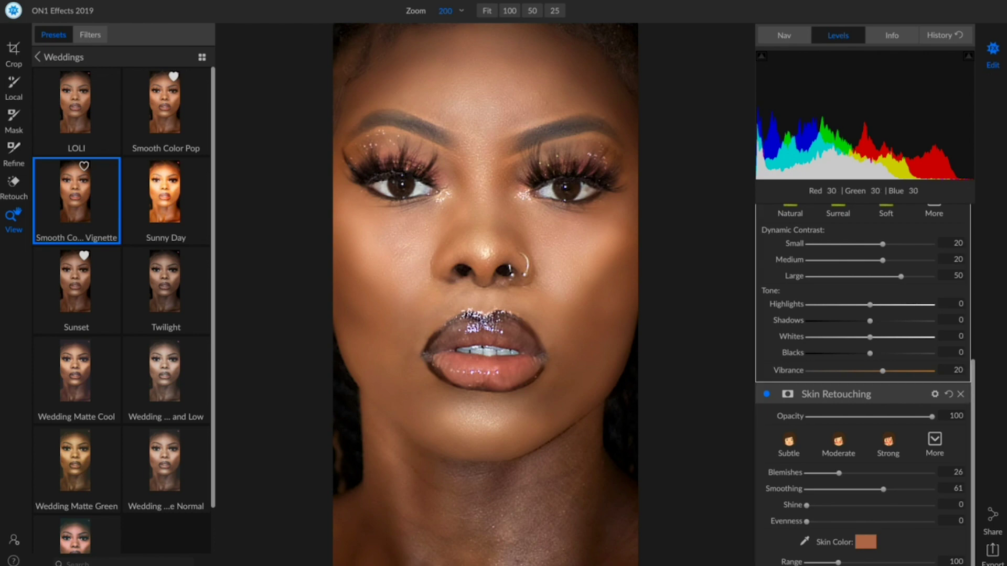
pyautogui.moveTo(901, 276); pyautogui.dragTo(866, 276)
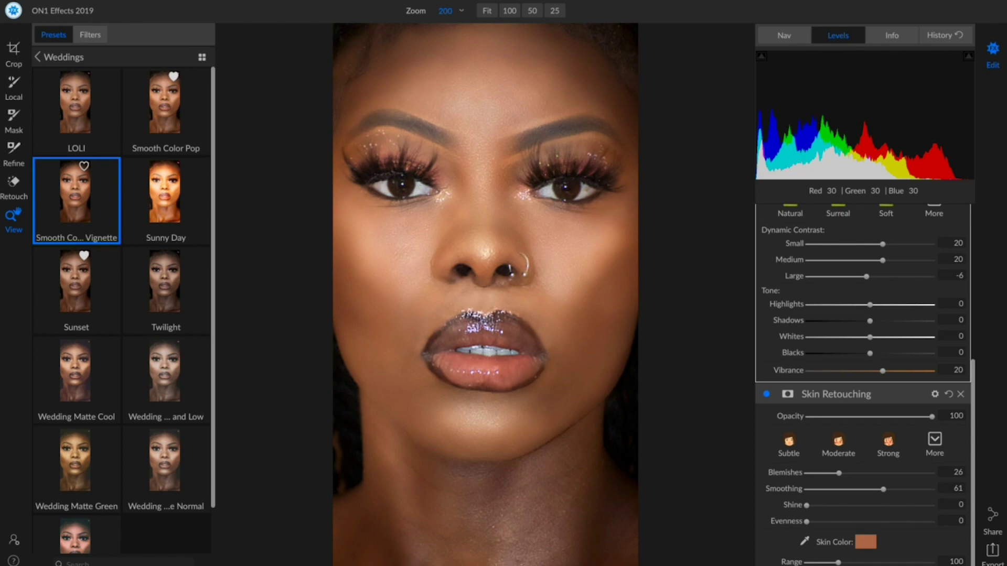
pyautogui.moveTo(866, 276); pyautogui.dragTo(893, 244)
# Set Skin Retouching blemishes to 47 and smoothing to 41, and the Dynamic Contrast tone to highlights -11, shadows -8, whites -8 and blacks 12.
pyautogui.click(836, 394)
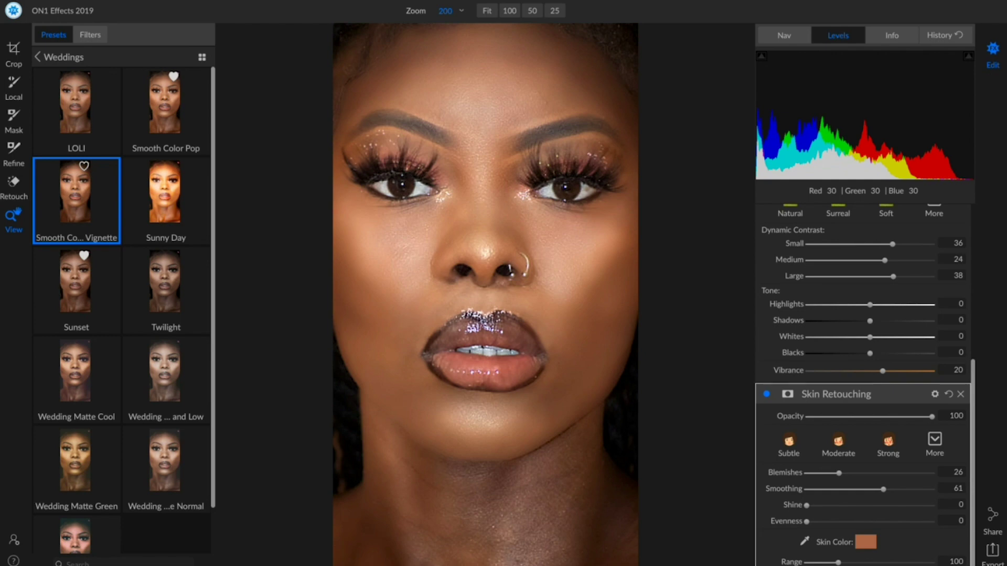
pyautogui.moveTo(883, 489)
pyautogui.mouseDown()
pyautogui.moveTo(858, 489)
pyautogui.moveTo(865, 473)
pyautogui.mouseUp()
pyautogui.moveTo(870, 353); pyautogui.dragTo(885, 353)
pyautogui.moveTo(870, 321)
pyautogui.mouseDown()
pyautogui.moveTo(859, 321)
pyautogui.moveTo(864, 336)
pyautogui.moveTo(846, 337)
pyautogui.moveTo(858, 337)
pyautogui.moveTo(863, 304)
pyautogui.mouseUp()
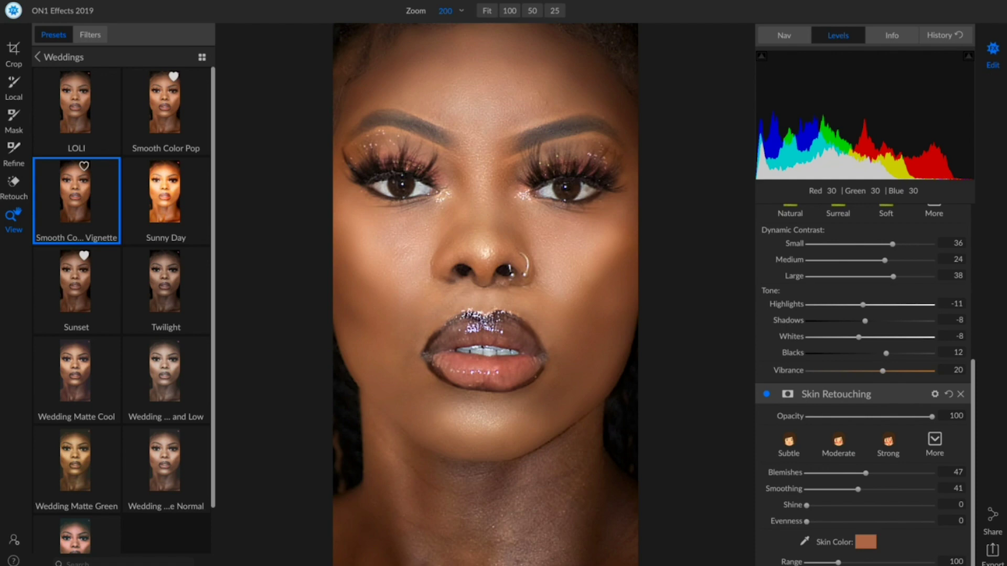
# Quick-export the photo to the desktop as the JPEG "ess copy" with quality 100.
pyautogui.click(136, 0)
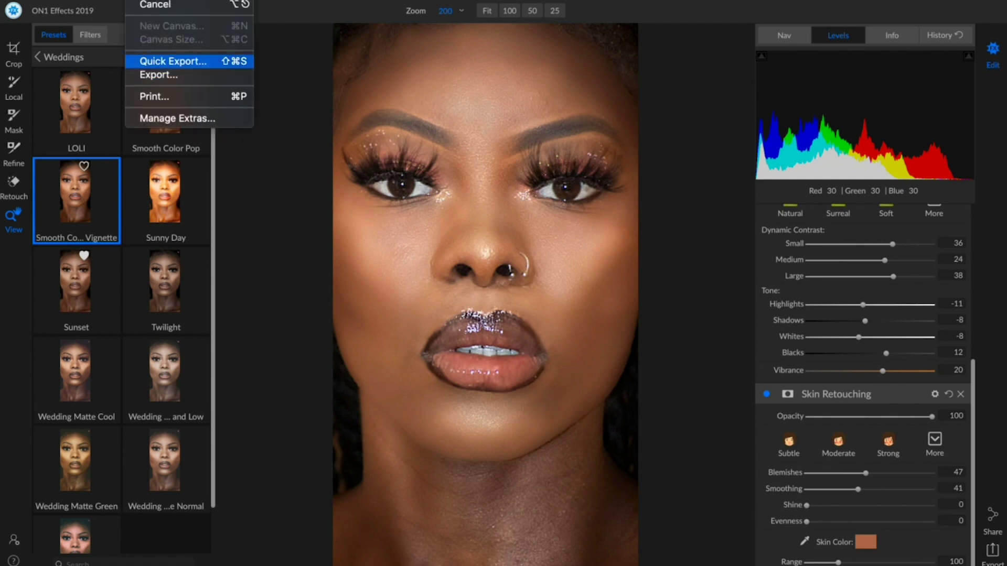
pyautogui.click(173, 61)
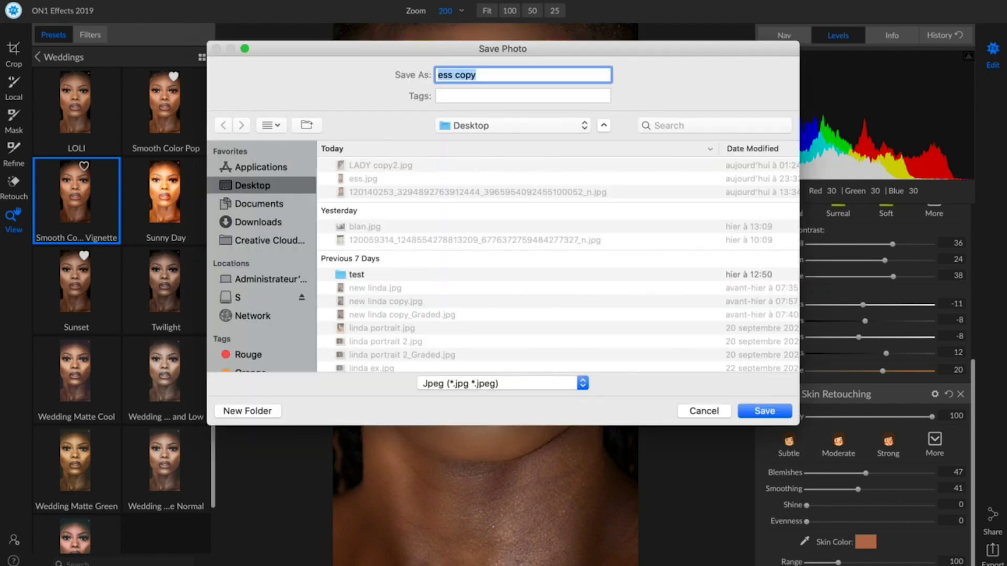
pyautogui.press('Return')
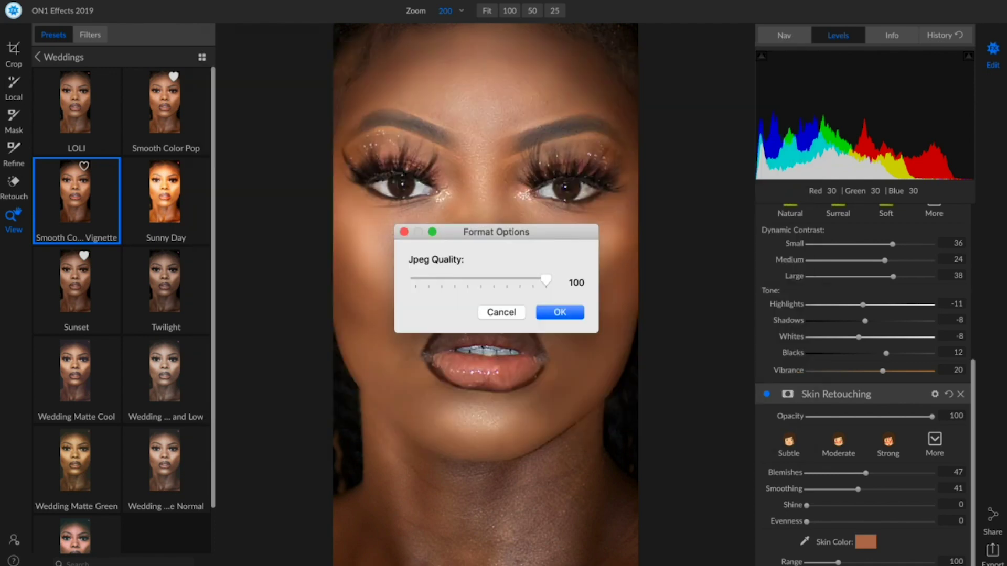
pyautogui.press('Return')
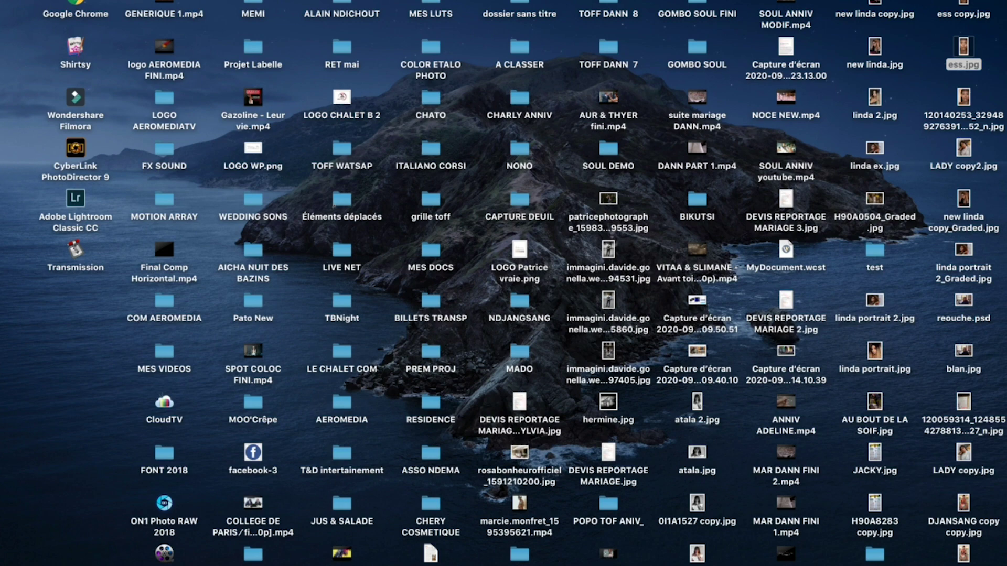
# Preview ess.jpg from the desktop, including at full screen, and compare it with the original 120140253 portrait file.
pyautogui.press('space')
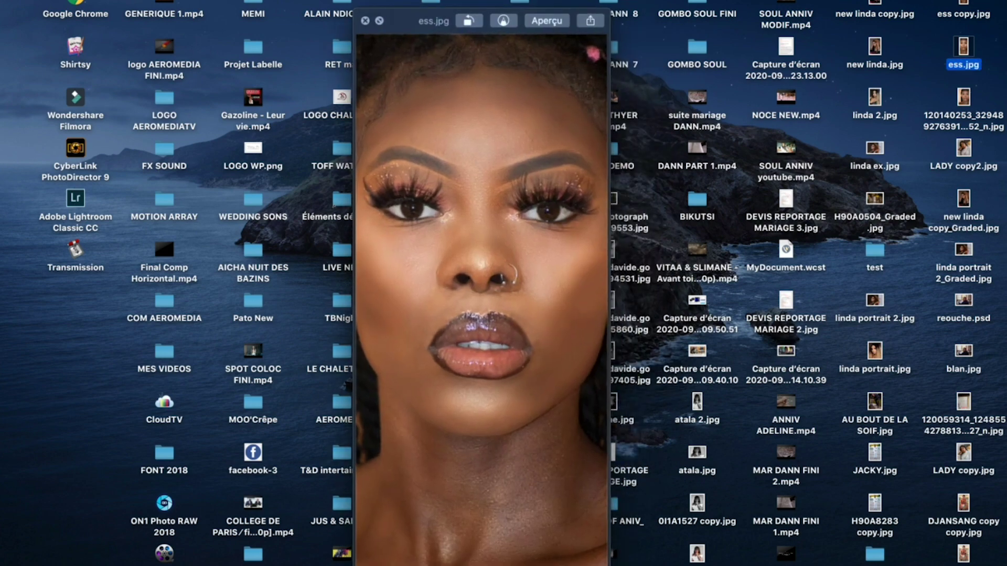
pyautogui.click(379, 21)
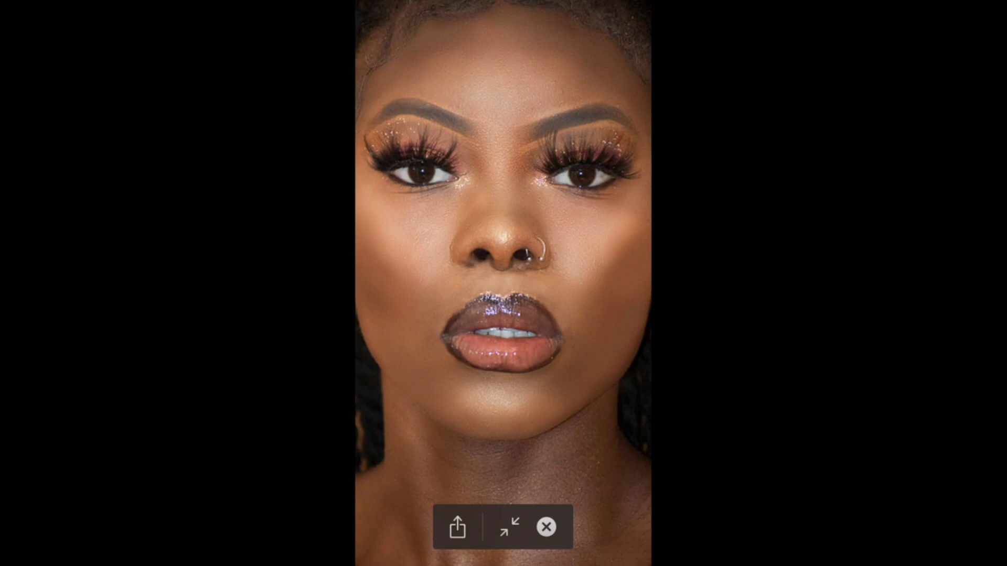
pyautogui.press('Escape')
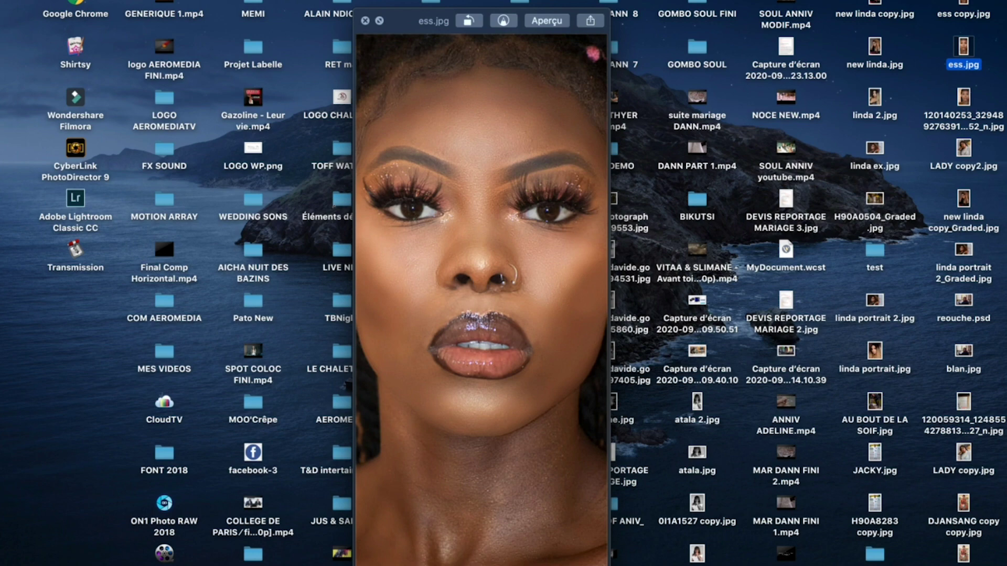
pyautogui.press('Down')
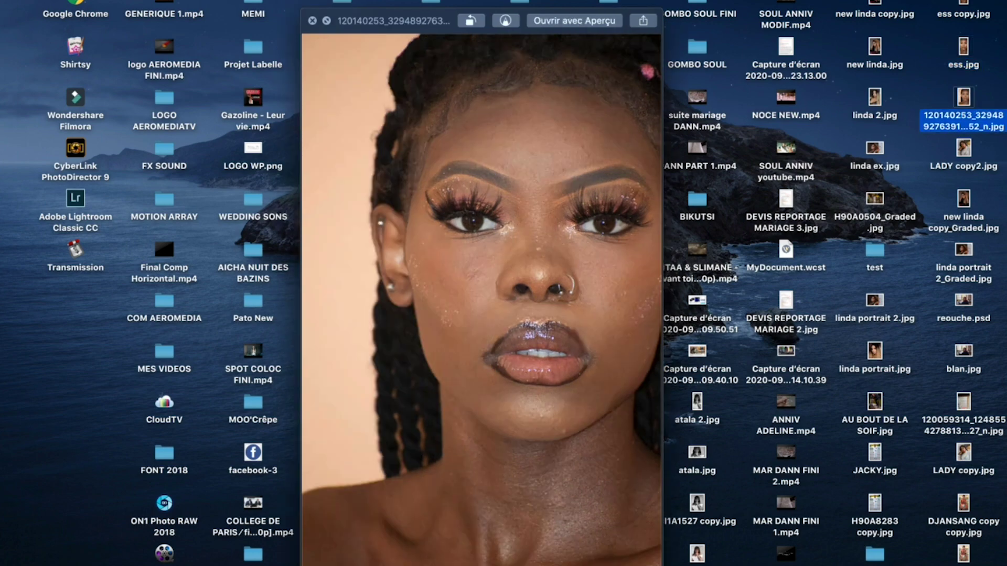
pyautogui.press('Up')
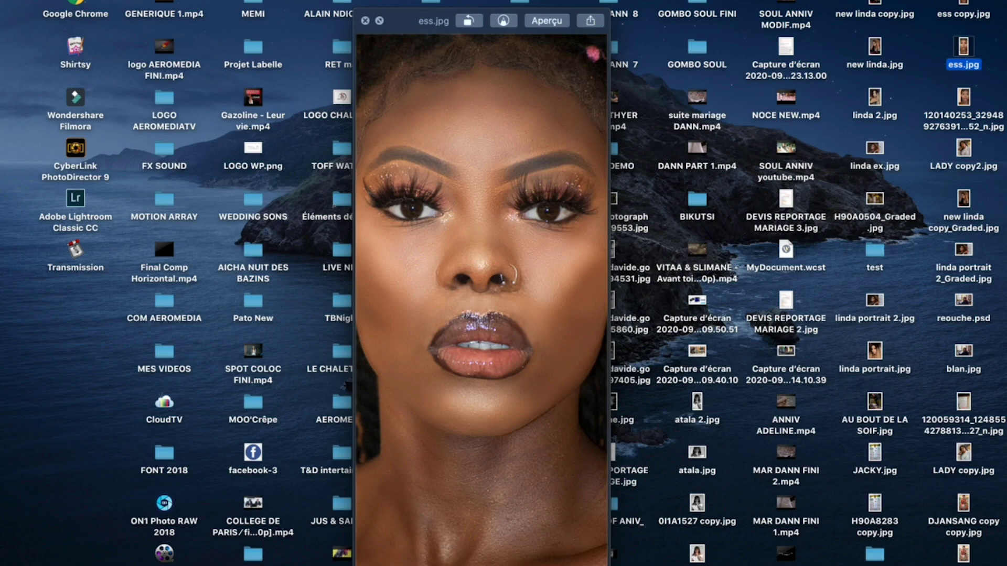